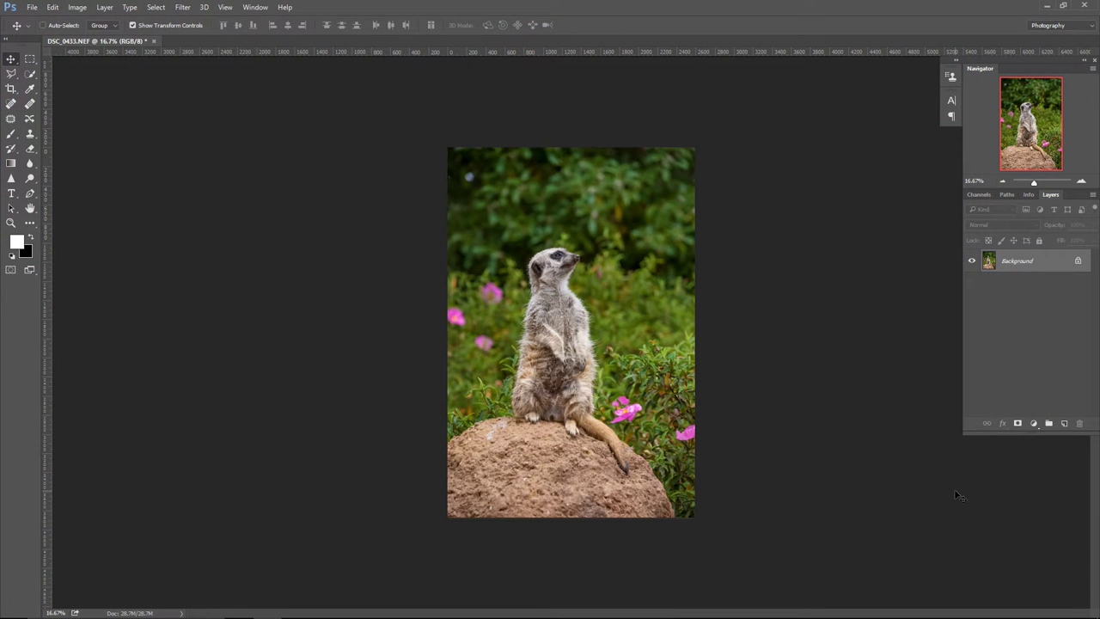
Examine the sharpness of the meerkat's fur and face and the blurred background at up to 200% magnification
{"action": "key", "text": "ctrl+plus"}
{"action": "key", "text": "ctrl+plus"}
{"action": "key", "text": "ctrl+plus"}
{"action": "key", "text": "ctrl+plus"}
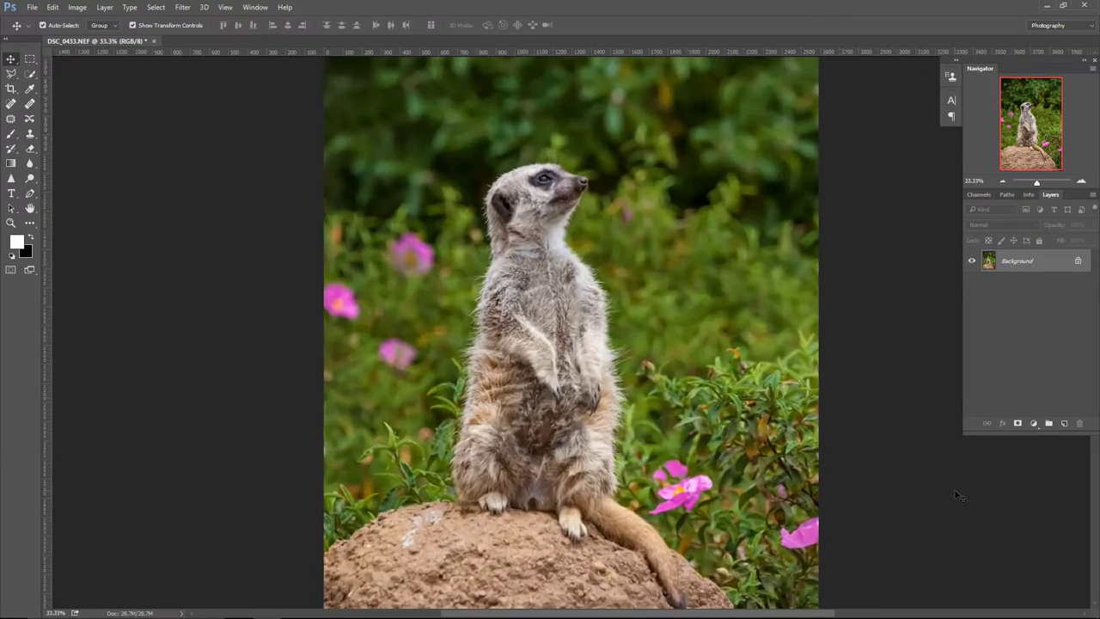
{"action": "key", "text": "ctrl+plus"}
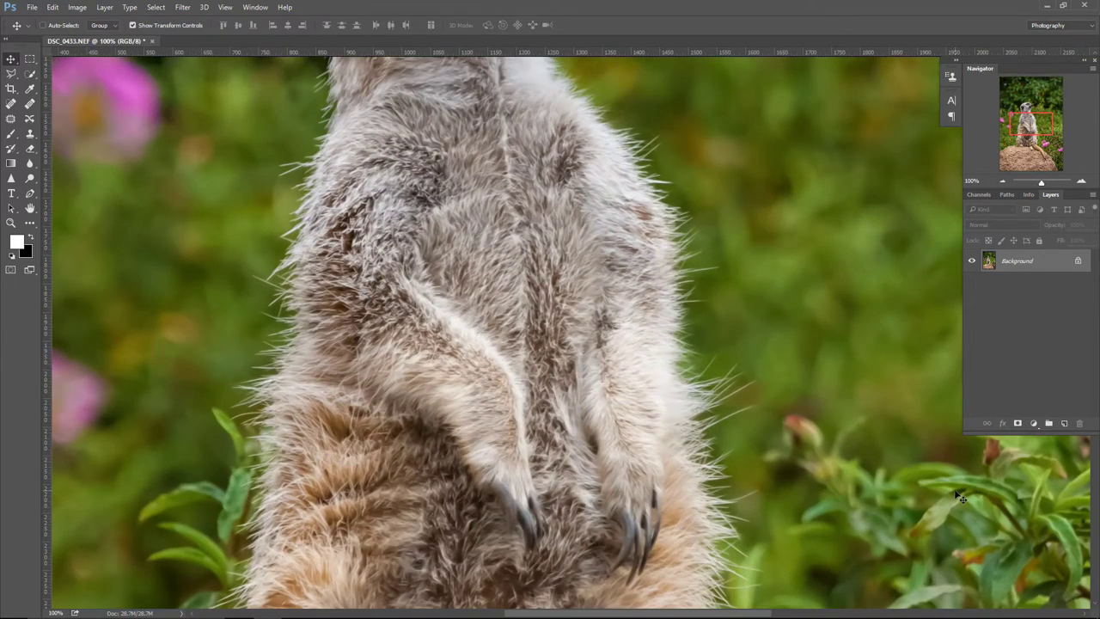
{"action": "scroll", "coordinate": [663, 250], "scroll_direction": "up", "scroll_amount": 3}
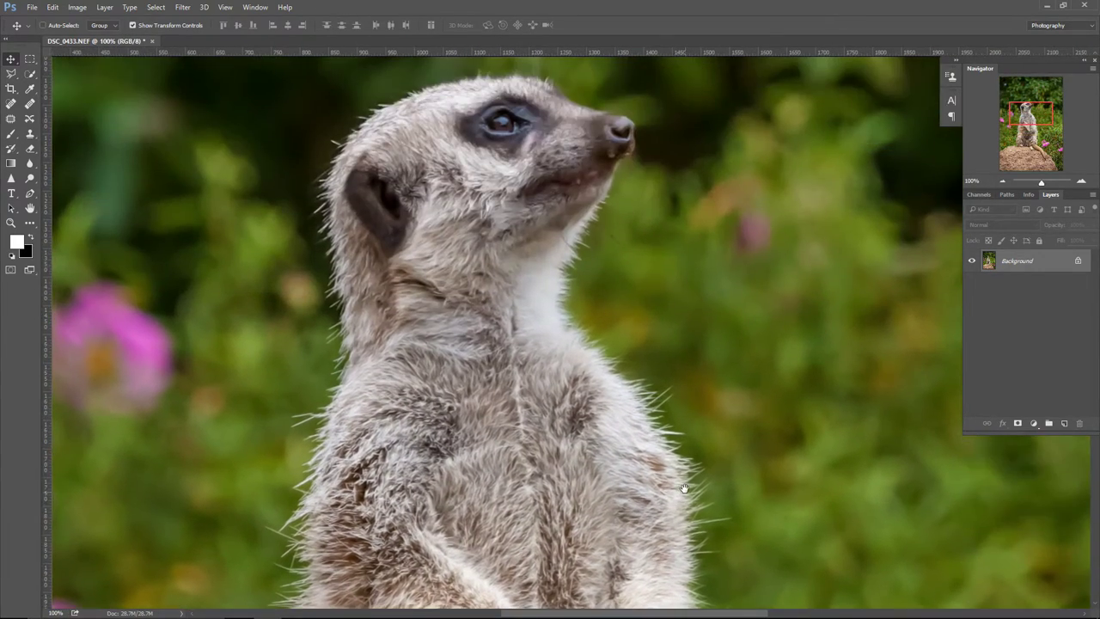
{"action": "left_click_drag", "start_coordinate": [620, 244], "coordinate": [626, 172]}
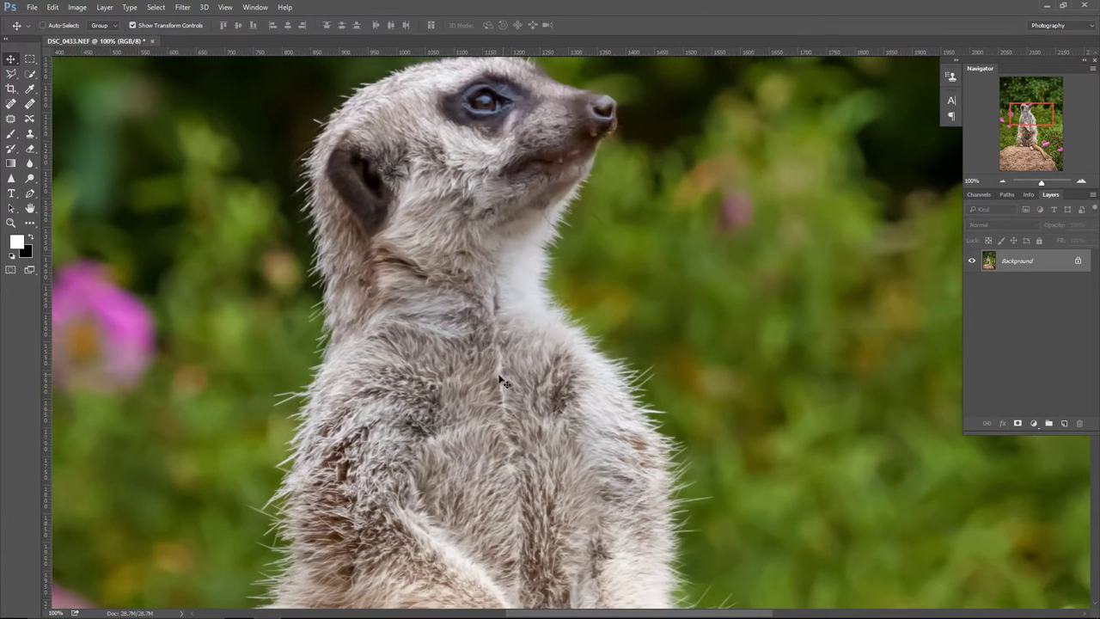
{"action": "left_click_drag", "start_coordinate": [461, 219], "coordinate": [451, 417]}
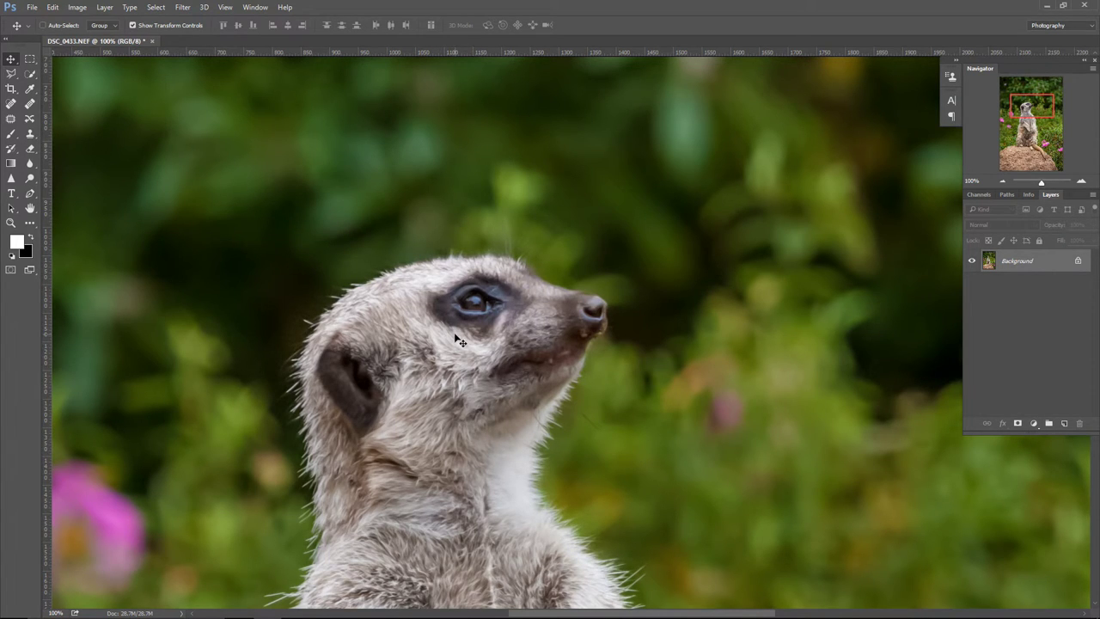
{"action": "left_click_drag", "start_coordinate": [646, 275], "coordinate": [473, 322]}
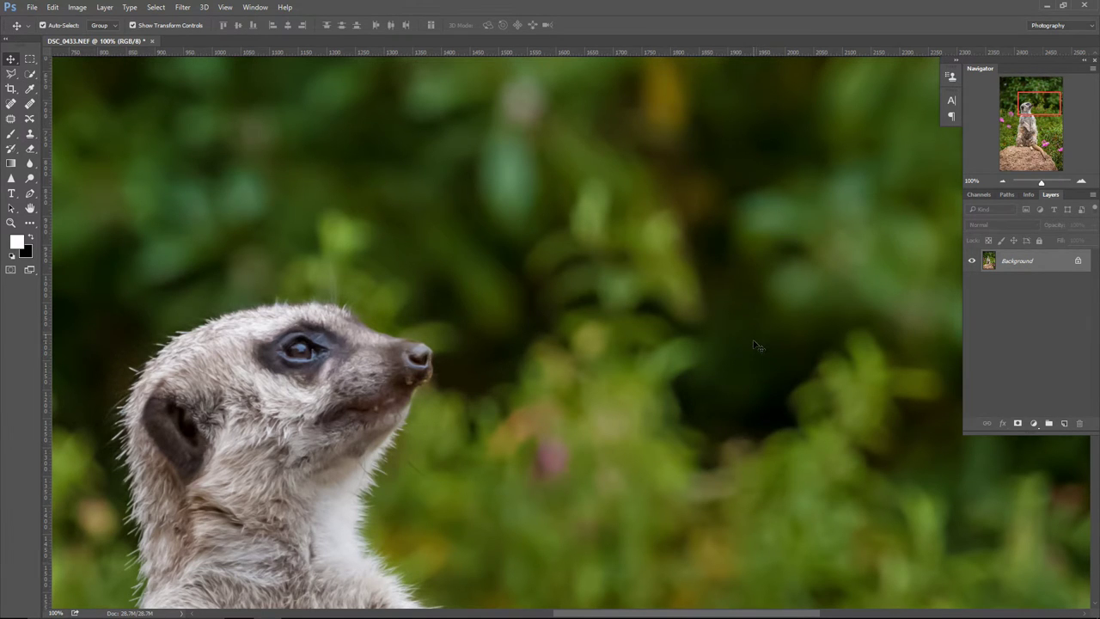
{"action": "key", "text": "ctrl+plus"}
{"action": "left_click_drag", "start_coordinate": [804, 319], "coordinate": [527, 246]}
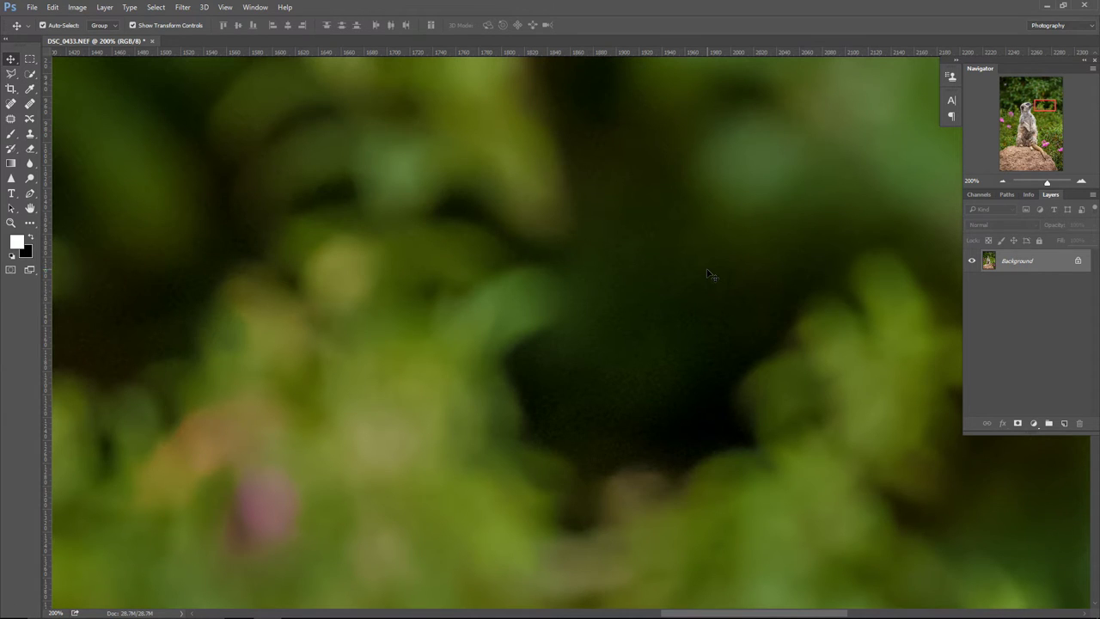
{"action": "key", "text": "ctrl+minus"}
{"action": "key", "text": "ctrl+minus"}
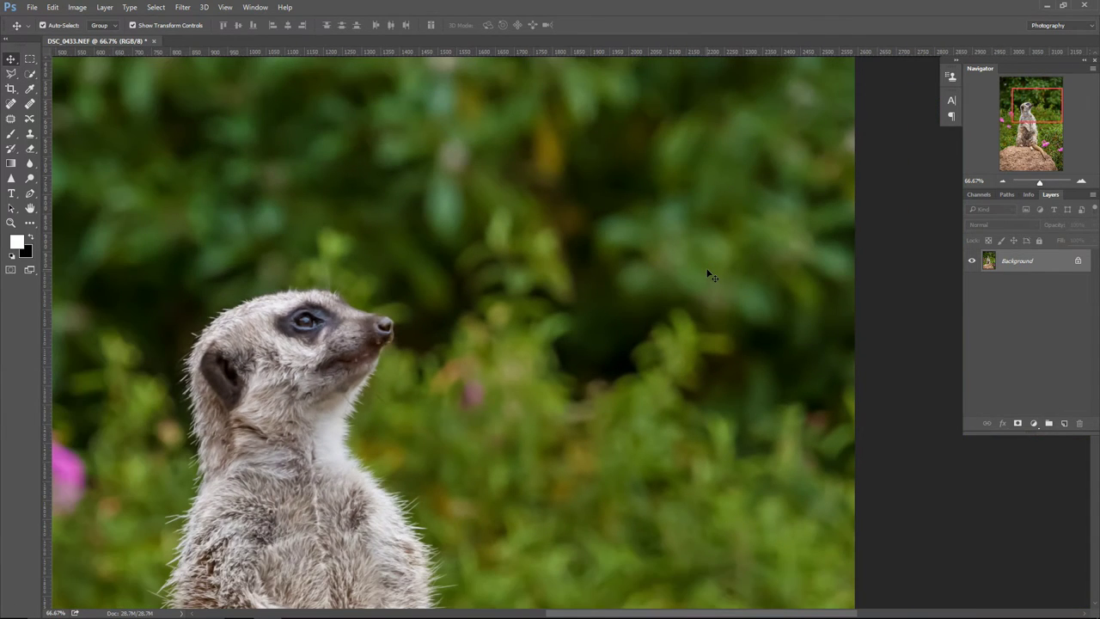
{"action": "left_click_drag", "start_coordinate": [399, 201], "coordinate": [617, 266]}
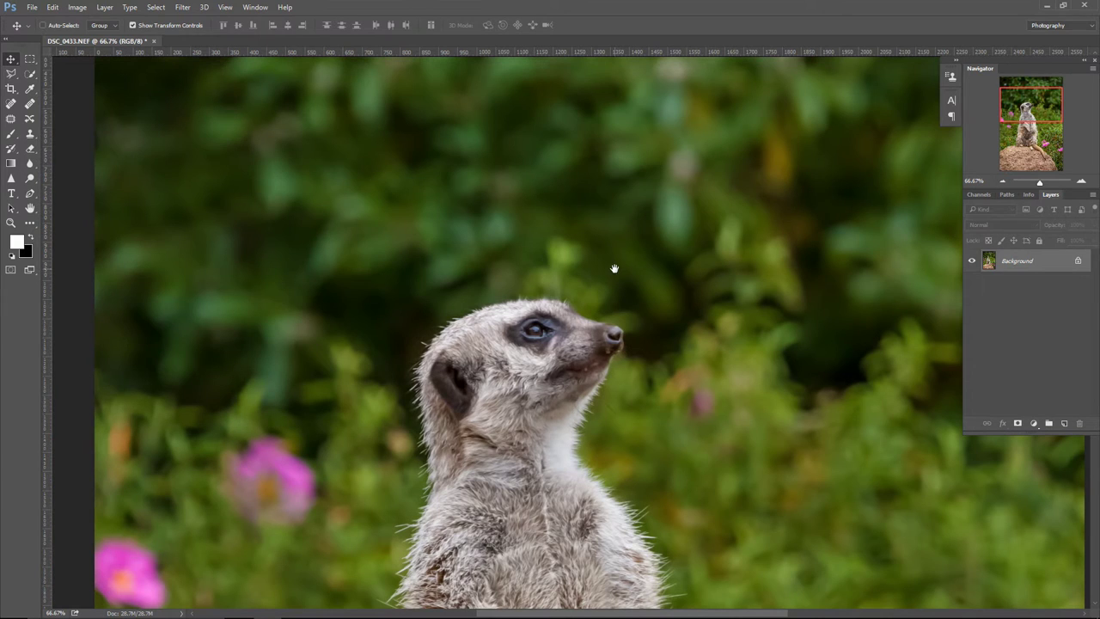
{"action": "key", "text": "ctrl+plus"}
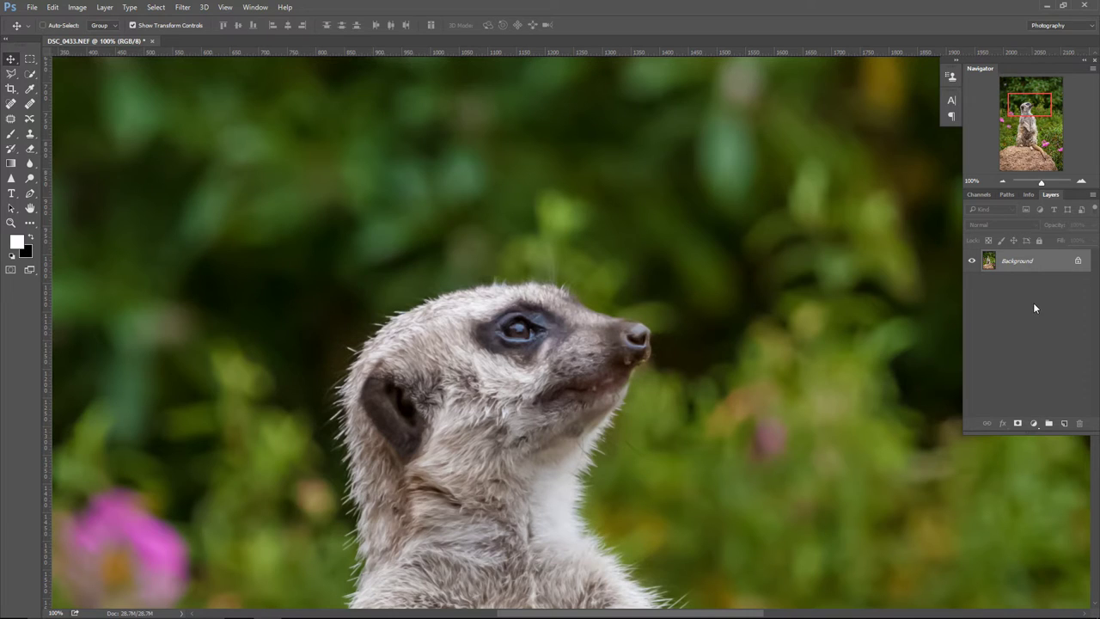
Duplicate the Background layer and set the Sharpen tool's strength to 55%
{"action": "left_click_drag", "start_coordinate": [1018, 264], "coordinate": [1062, 423]}
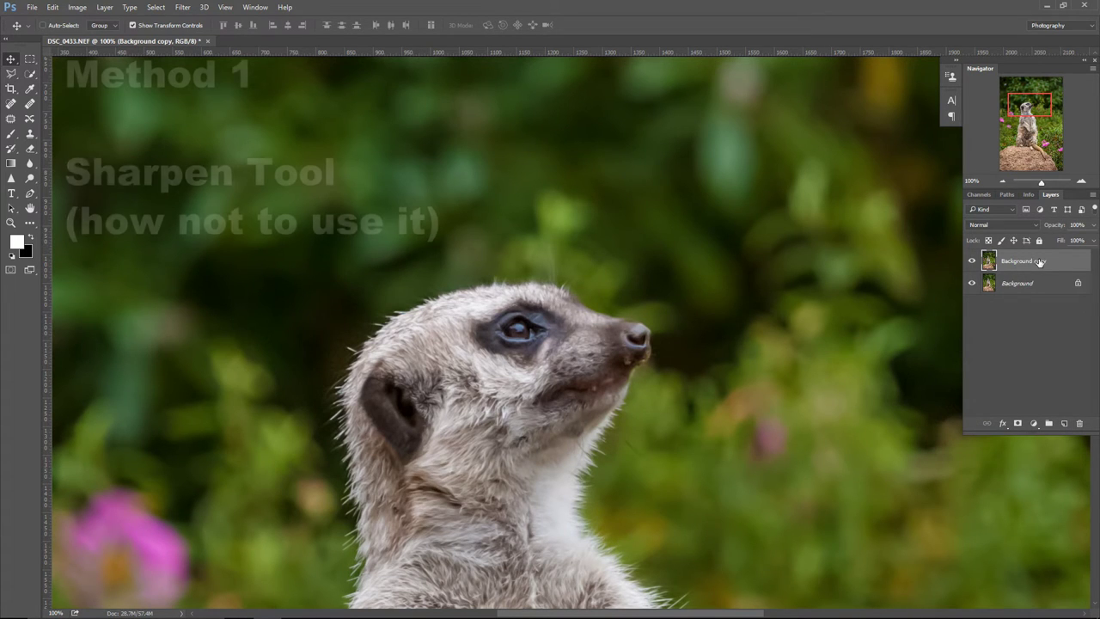
{"action": "left_click", "coordinate": [11, 180]}
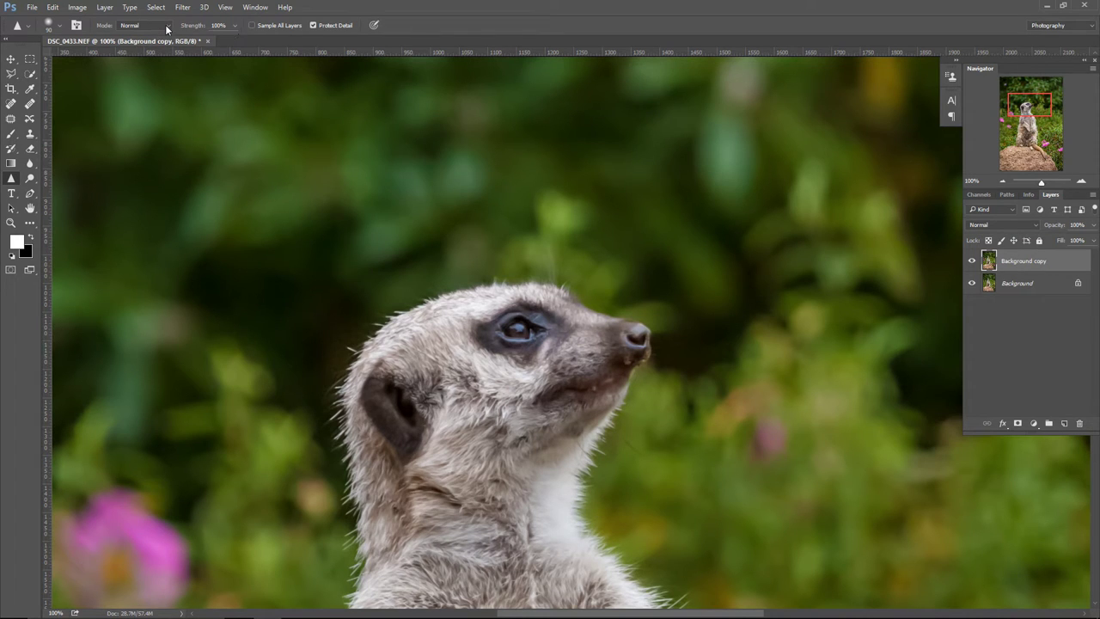
{"action": "left_click", "coordinate": [236, 26]}
{"action": "left_click_drag", "start_coordinate": [233, 41], "coordinate": [208, 45]}
{"action": "left_click", "coordinate": [251, 34]}
Try sharpening the fur on the meerkat's cheek, neck and chest directly on the duplicate layer
{"action": "left_click_drag", "start_coordinate": [793, 359], "coordinate": [804, 215]}
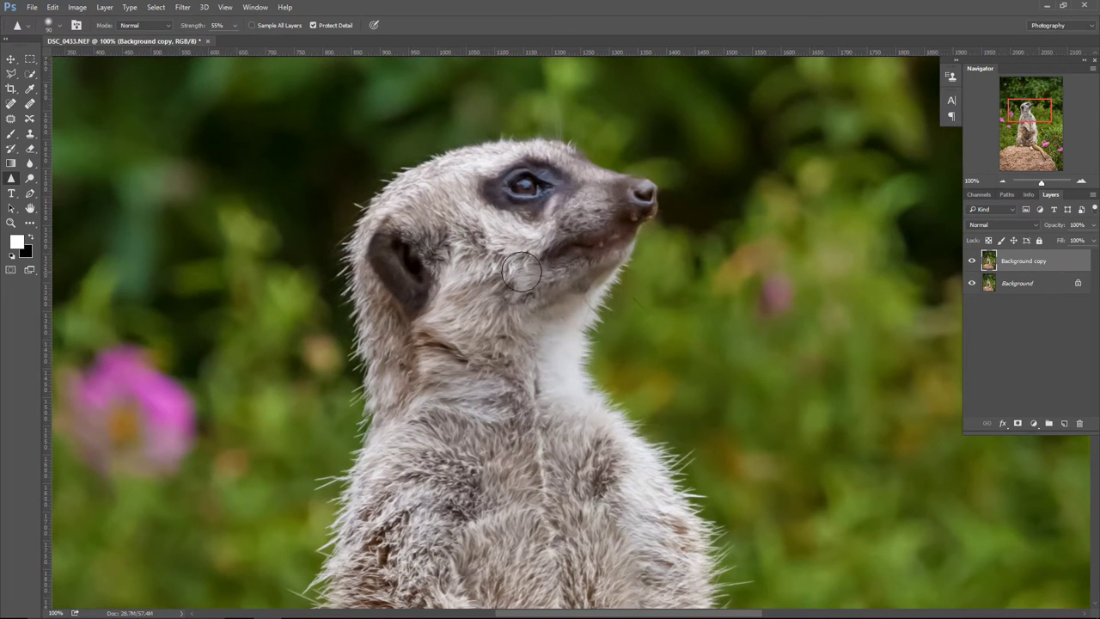
{"action": "mouse_move", "coordinate": [440, 207]}
{"action": "left_mouse_down"}
{"action": "mouse_move", "coordinate": [474, 238]}
{"action": "mouse_move", "coordinate": [450, 195]}
{"action": "mouse_move", "coordinate": [540, 233]}
{"action": "mouse_move", "coordinate": [461, 205]}
{"action": "mouse_move", "coordinate": [443, 304]}
{"action": "mouse_move", "coordinate": [445, 209]}
{"action": "left_mouse_up"}
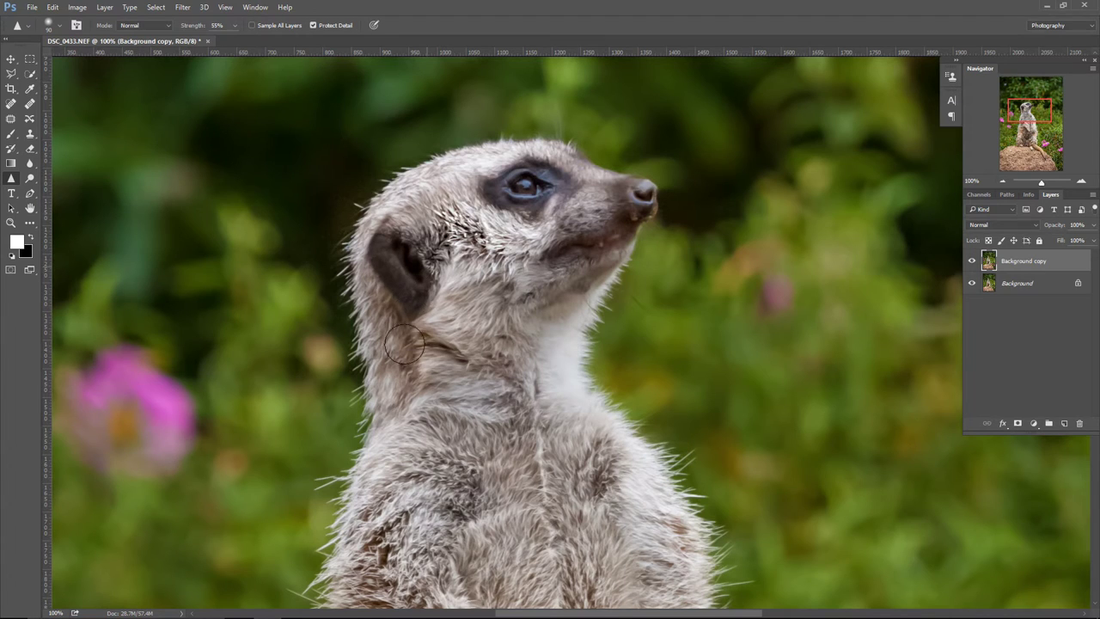
{"action": "mouse_move", "coordinate": [395, 435]}
{"action": "left_mouse_down"}
{"action": "mouse_move", "coordinate": [430, 383]}
{"action": "mouse_move", "coordinate": [464, 410]}
{"action": "left_mouse_up"}
{"action": "mouse_move", "coordinate": [493, 496]}
{"action": "left_mouse_down"}
{"action": "mouse_move", "coordinate": [547, 447]}
{"action": "mouse_move", "coordinate": [613, 467]}
{"action": "mouse_move", "coordinate": [568, 465]}
{"action": "mouse_move", "coordinate": [516, 520]}
{"action": "mouse_move", "coordinate": [465, 543]}
{"action": "mouse_move", "coordinate": [477, 492]}
{"action": "mouse_move", "coordinate": [455, 503]}
{"action": "mouse_move", "coordinate": [493, 519]}
{"action": "mouse_move", "coordinate": [456, 499]}
{"action": "mouse_move", "coordinate": [405, 512]}
{"action": "mouse_move", "coordinate": [379, 543]}
{"action": "mouse_move", "coordinate": [380, 482]}
{"action": "mouse_move", "coordinate": [469, 380]}
{"action": "mouse_move", "coordinate": [467, 347]}
{"action": "mouse_move", "coordinate": [453, 337]}
{"action": "mouse_move", "coordinate": [491, 297]}
{"action": "left_mouse_up"}
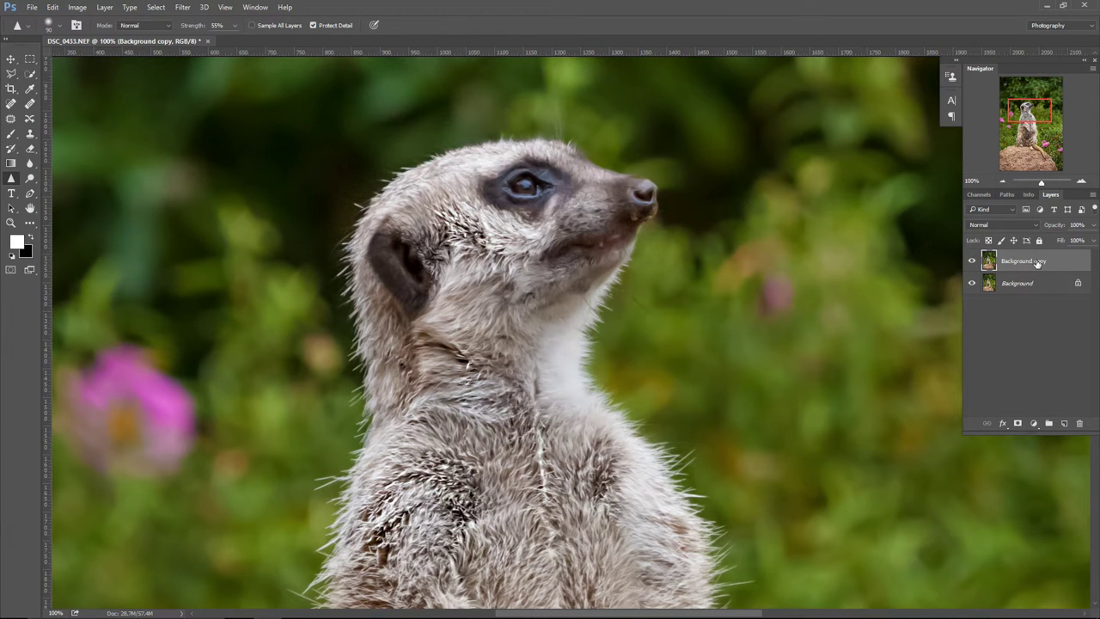
{"action": "key", "text": "ctrl+z"}
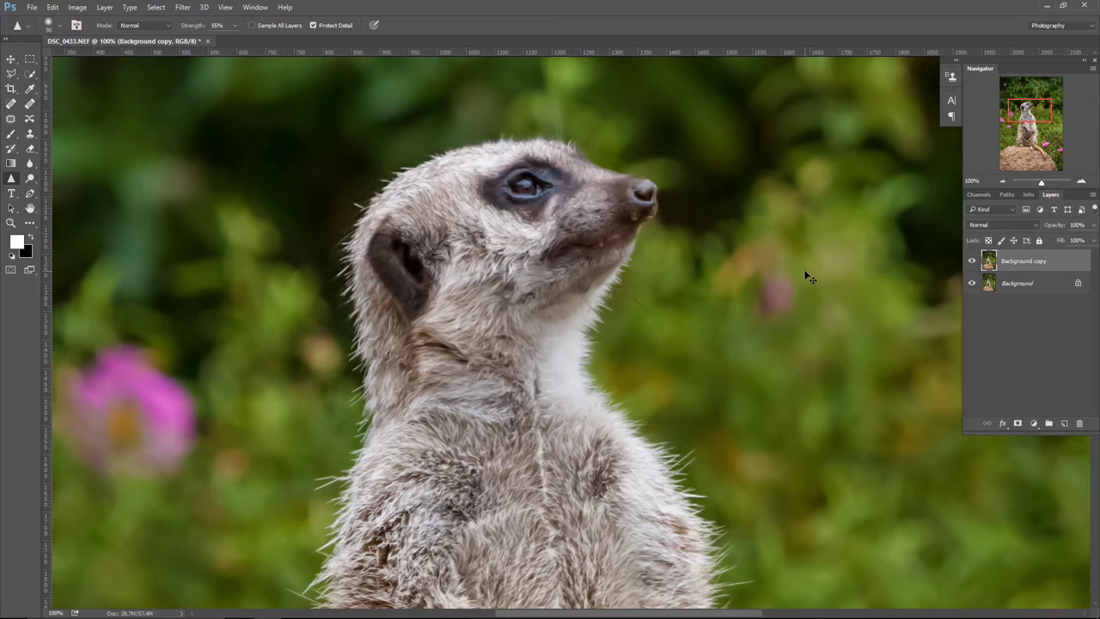
Add an empty layer and, sampling all layers, sharpen the meerkat's eye and the fur on its head, neck and chest
{"action": "left_click", "coordinate": [1064, 425]}
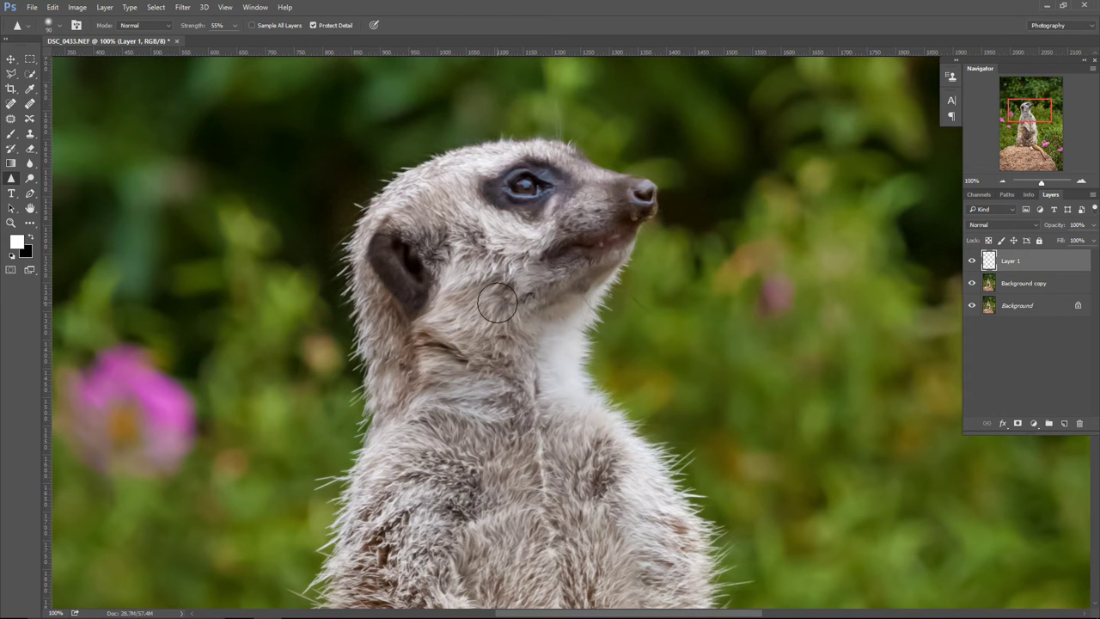
{"action": "left_click", "coordinate": [252, 26]}
{"action": "mouse_move", "coordinate": [447, 223]}
{"action": "left_mouse_down"}
{"action": "mouse_move", "coordinate": [491, 195]}
{"action": "mouse_move", "coordinate": [575, 209]}
{"action": "mouse_move", "coordinate": [492, 187]}
{"action": "mouse_move", "coordinate": [567, 197]}
{"action": "mouse_move", "coordinate": [513, 176]}
{"action": "left_mouse_up"}
{"action": "mouse_move", "coordinate": [425, 206]}
{"action": "left_mouse_down"}
{"action": "mouse_move", "coordinate": [488, 182]}
{"action": "mouse_move", "coordinate": [432, 184]}
{"action": "left_mouse_up"}
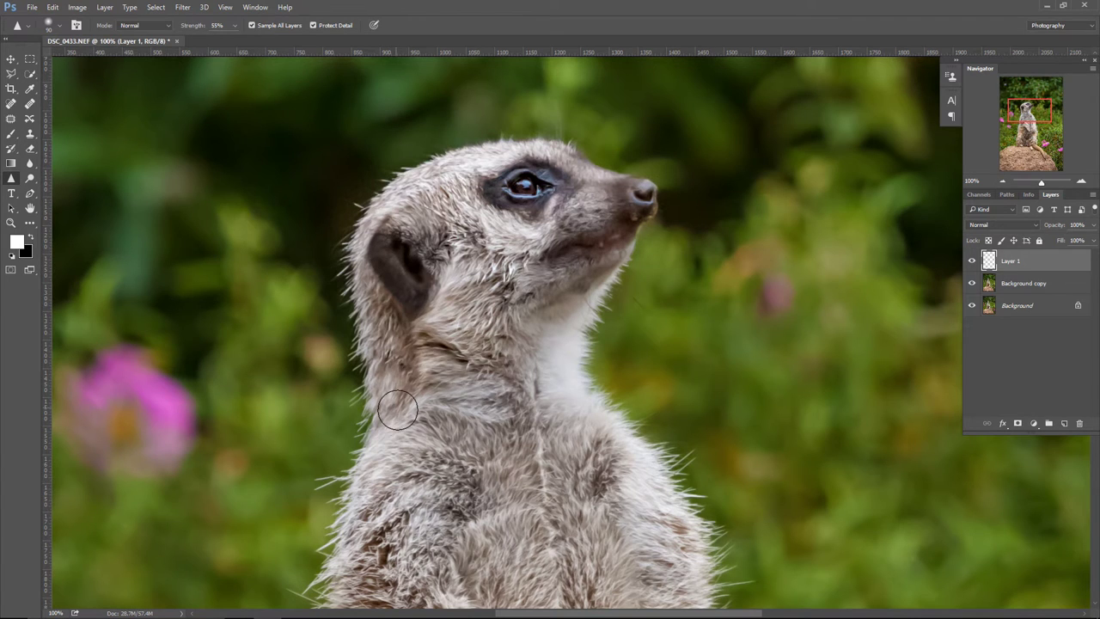
{"action": "mouse_move", "coordinate": [553, 470]}
{"action": "left_mouse_down"}
{"action": "mouse_move", "coordinate": [582, 478]}
{"action": "mouse_move", "coordinate": [559, 537]}
{"action": "mouse_move", "coordinate": [486, 561]}
{"action": "mouse_move", "coordinate": [427, 466]}
{"action": "mouse_move", "coordinate": [365, 501]}
{"action": "mouse_move", "coordinate": [387, 330]}
{"action": "mouse_move", "coordinate": [506, 591]}
{"action": "mouse_move", "coordinate": [547, 584]}
{"action": "left_mouse_up"}
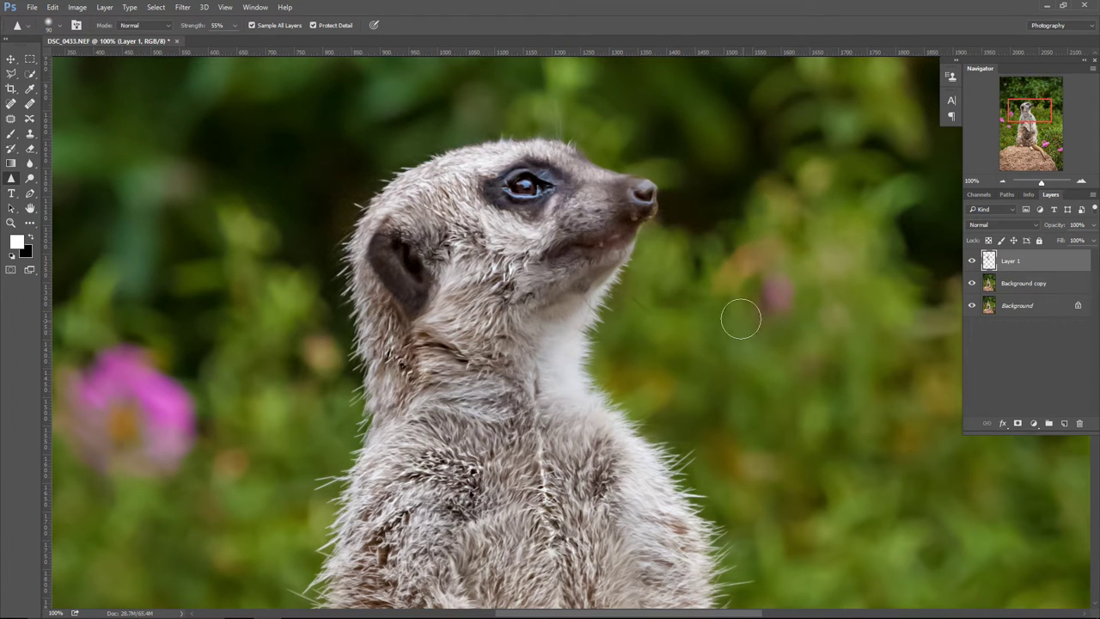
Isolate the sharpening layer from the layers below, and compare the image with and without it
{"action": "left_click", "coordinate": [972, 285]}
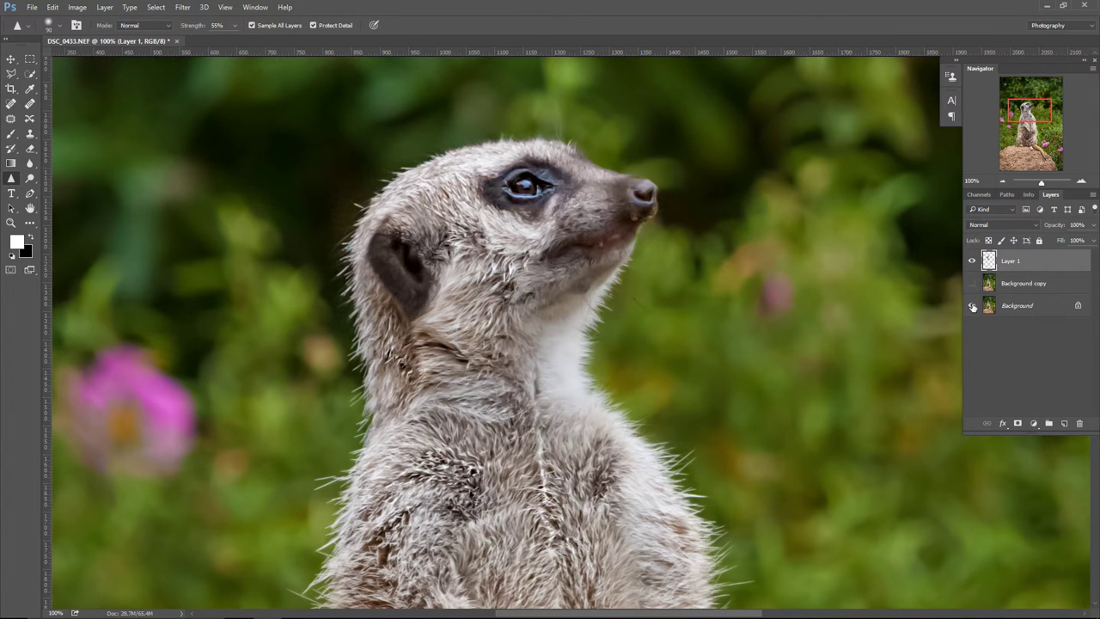
{"action": "left_click", "coordinate": [972, 307]}
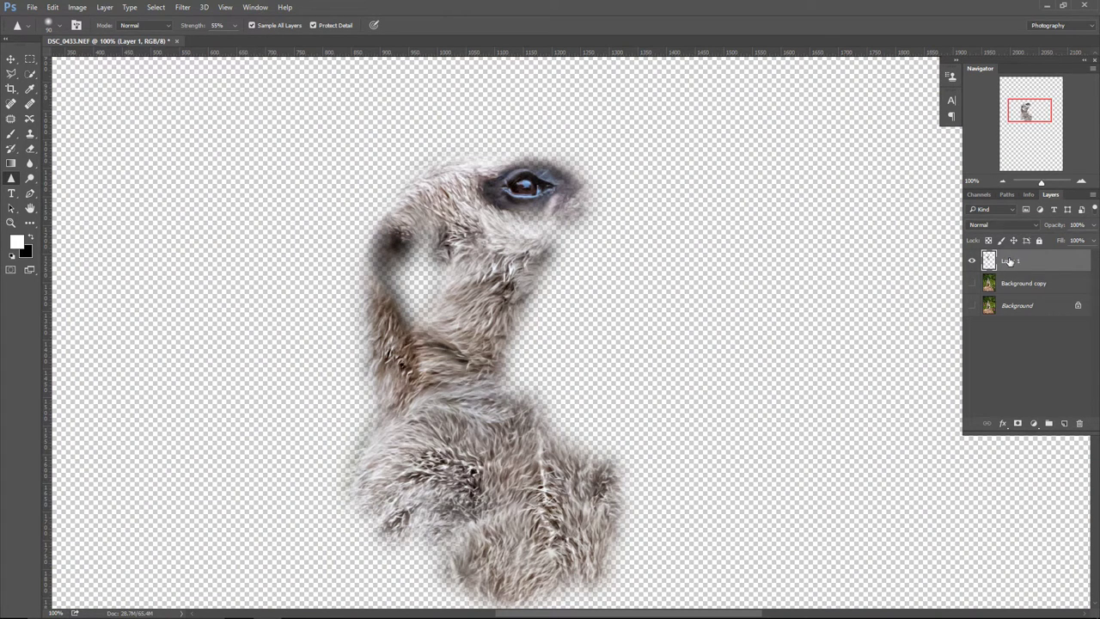
{"action": "left_click", "coordinate": [972, 283]}
{"action": "left_click", "coordinate": [971, 305]}
{"action": "left_click", "coordinate": [971, 261]}
{"action": "left_click", "coordinate": [972, 261]}
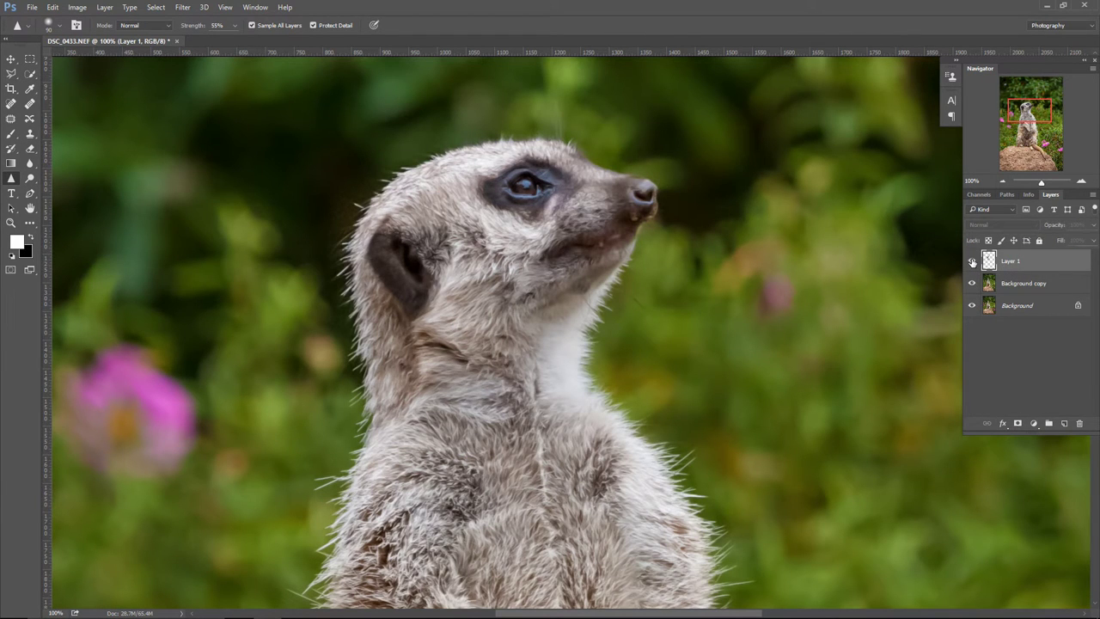
{"action": "left_click", "coordinate": [972, 261]}
{"action": "left_click", "coordinate": [972, 261]}
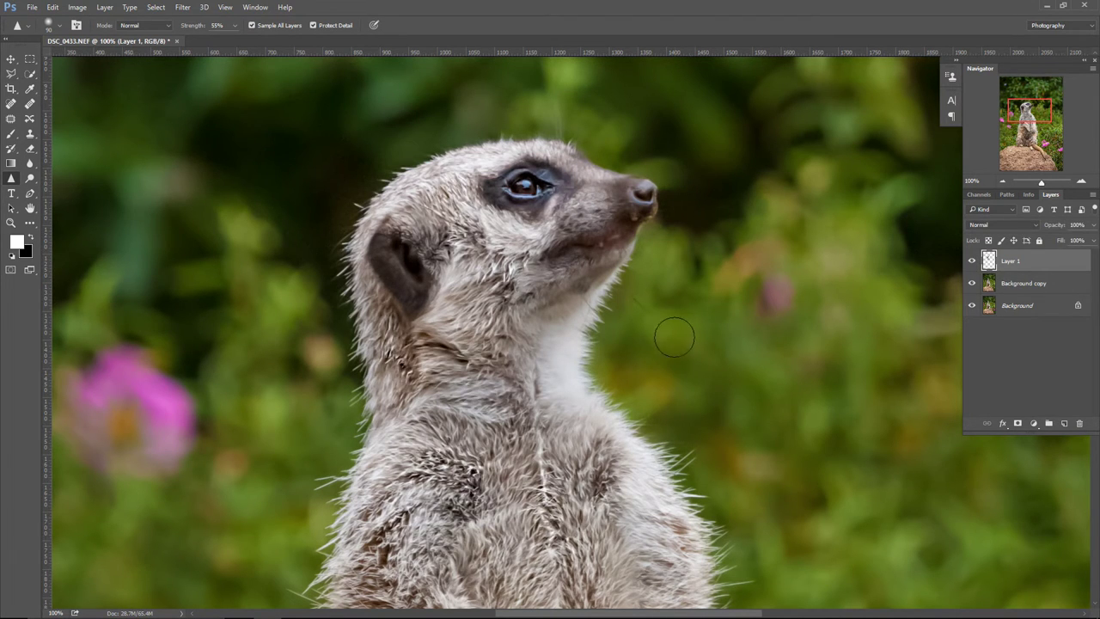
Sharpen more of the meerkat's face and neck, and try an opacity of 53% on the sharpening layer
{"action": "mouse_move", "coordinate": [602, 203]}
{"action": "left_mouse_down"}
{"action": "mouse_move", "coordinate": [571, 215]}
{"action": "mouse_move", "coordinate": [593, 209]}
{"action": "mouse_move", "coordinate": [554, 167]}
{"action": "mouse_move", "coordinate": [451, 204]}
{"action": "mouse_move", "coordinate": [463, 246]}
{"action": "mouse_move", "coordinate": [533, 239]}
{"action": "mouse_move", "coordinate": [593, 274]}
{"action": "mouse_move", "coordinate": [439, 262]}
{"action": "mouse_move", "coordinate": [403, 230]}
{"action": "mouse_move", "coordinate": [379, 314]}
{"action": "left_mouse_up"}
{"action": "left_click", "coordinate": [1093, 225]}
{"action": "left_click_drag", "start_coordinate": [1092, 241], "coordinate": [1066, 248]}
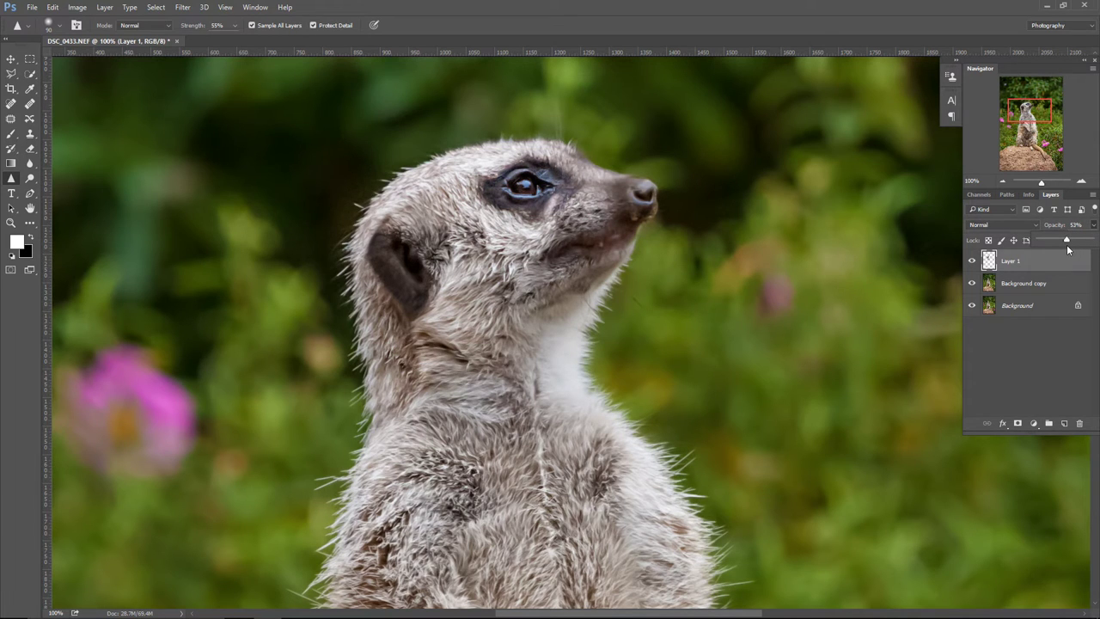
{"action": "left_click_drag", "start_coordinate": [1067, 249], "coordinate": [1091, 250]}
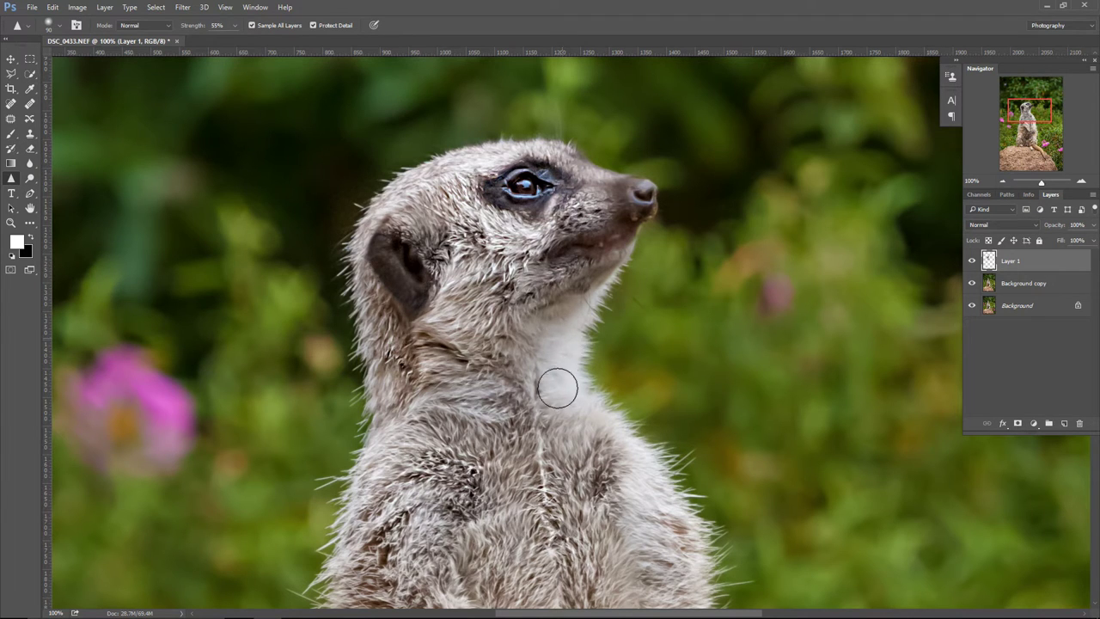
Over-sharpen the white fur on the meerkat's throat and inspect the area up close
{"action": "mouse_move", "coordinate": [565, 369]}
{"action": "left_mouse_down"}
{"action": "mouse_move", "coordinate": [555, 398]}
{"action": "mouse_move", "coordinate": [550, 346]}
{"action": "mouse_move", "coordinate": [559, 341]}
{"action": "left_mouse_up"}
{"action": "scroll", "coordinate": [576, 315], "scroll_direction": "up", "scroll_amount": 1}
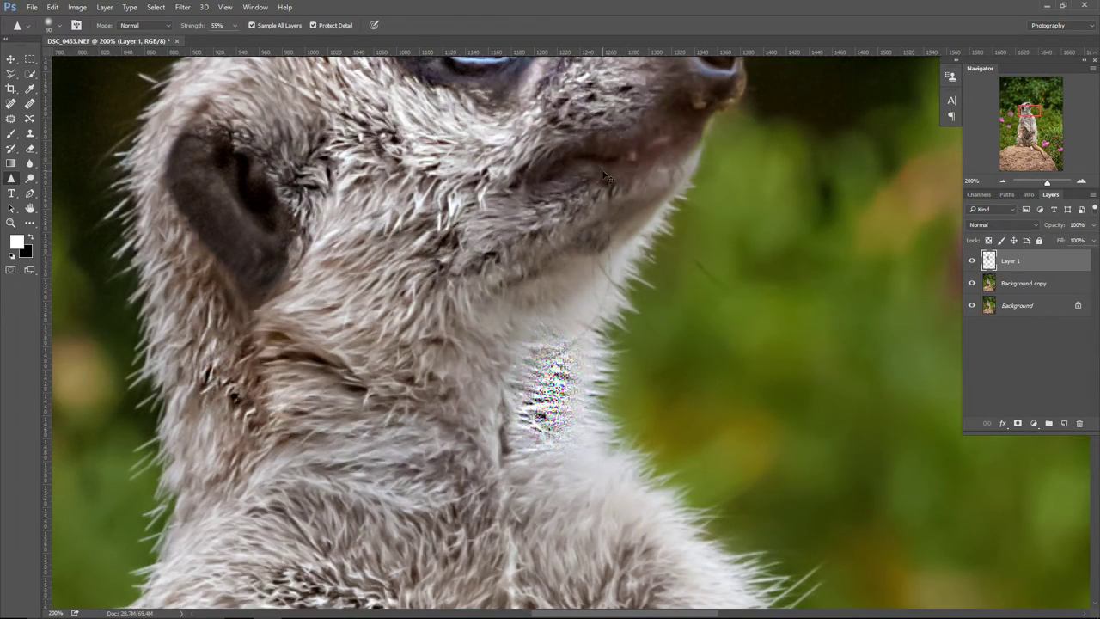
{"action": "scroll", "coordinate": [604, 176], "scroll_direction": "down", "scroll_amount": 3}
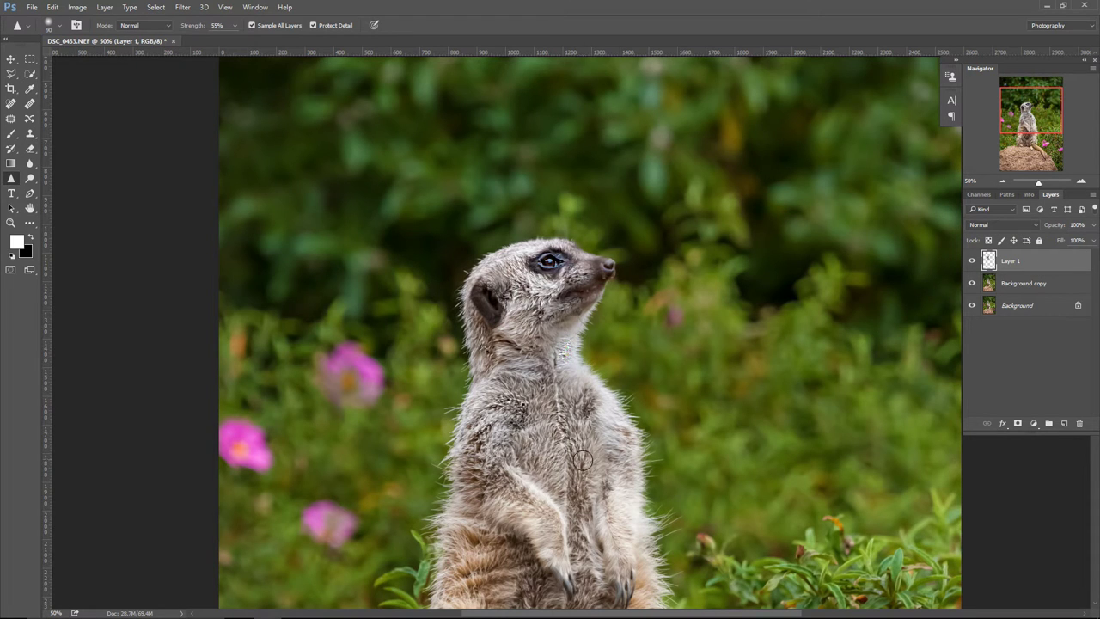
Delete the sharpening layer and select the Background copy layer
{"action": "left_click_drag", "start_coordinate": [559, 468], "coordinate": [571, 352]}
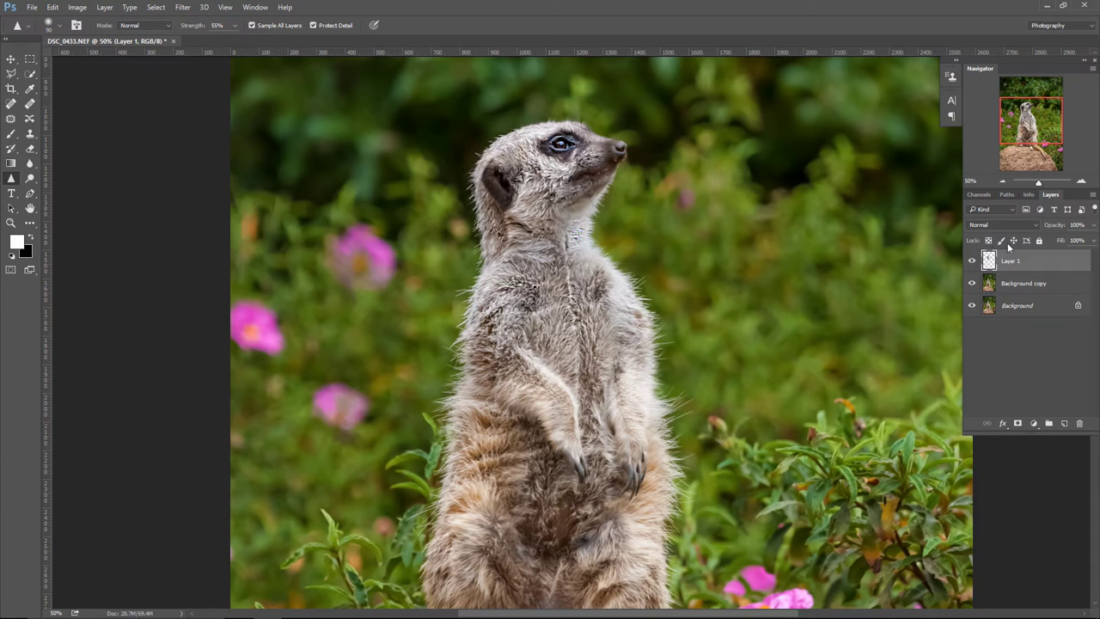
{"action": "left_click", "coordinate": [1093, 224]}
{"action": "left_click_drag", "start_coordinate": [1091, 241], "coordinate": [1081, 423]}
{"action": "left_click", "coordinate": [1044, 264]}
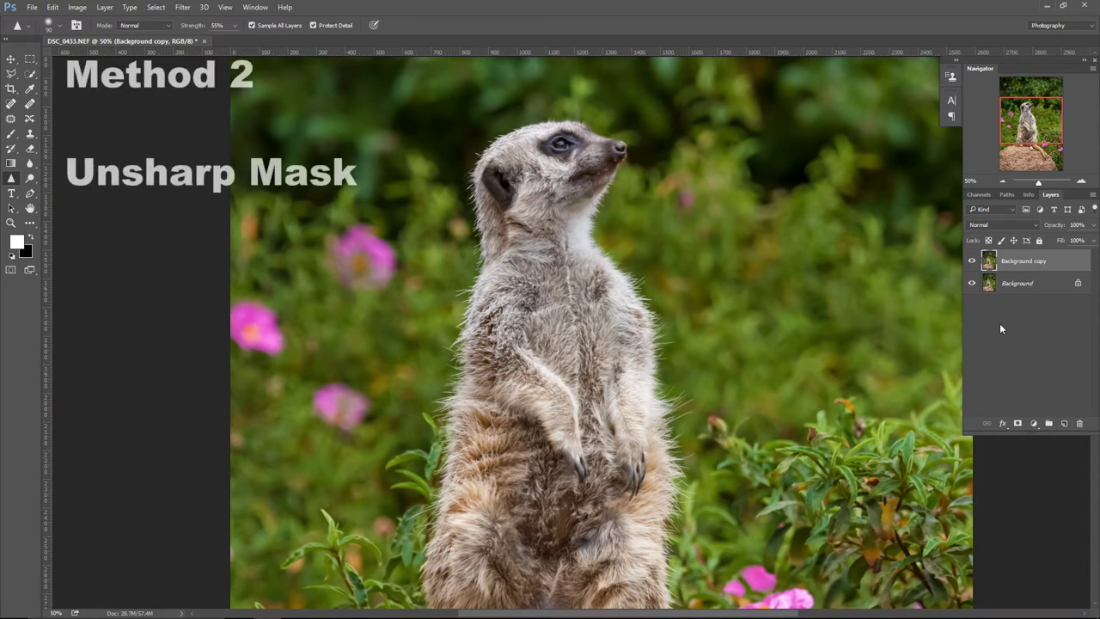
Open the Unsharp Mask filter for the Background copy layer and centre its preview on the meerkat's eye
{"action": "key", "text": "ctrl+minus"}
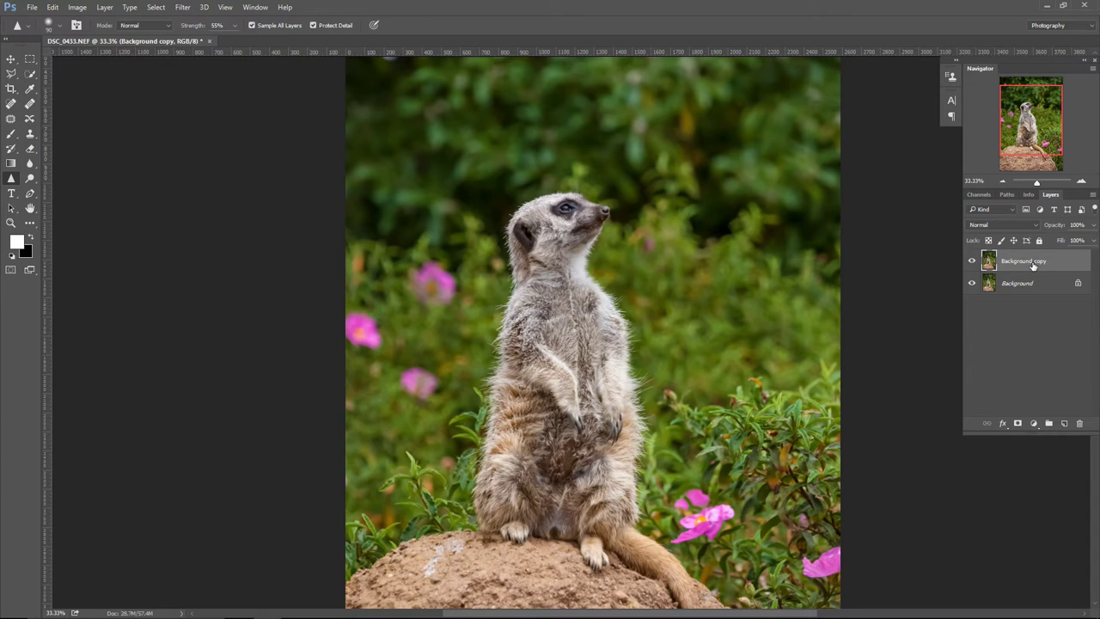
{"action": "left_click", "coordinate": [184, 7]}
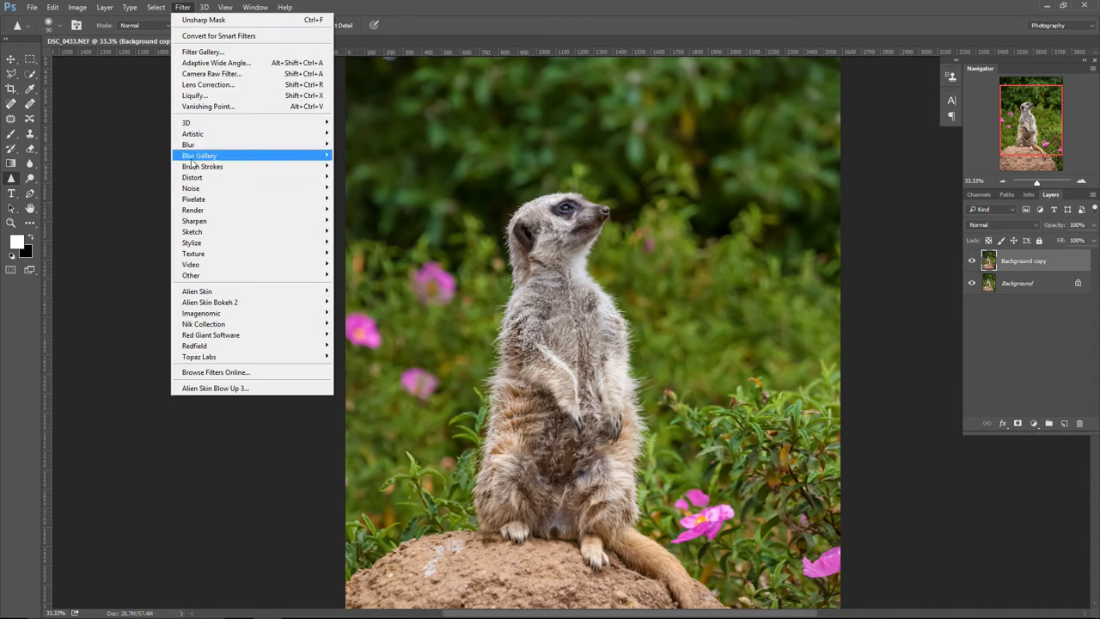
{"action": "mouse_move", "coordinate": [196, 224]}
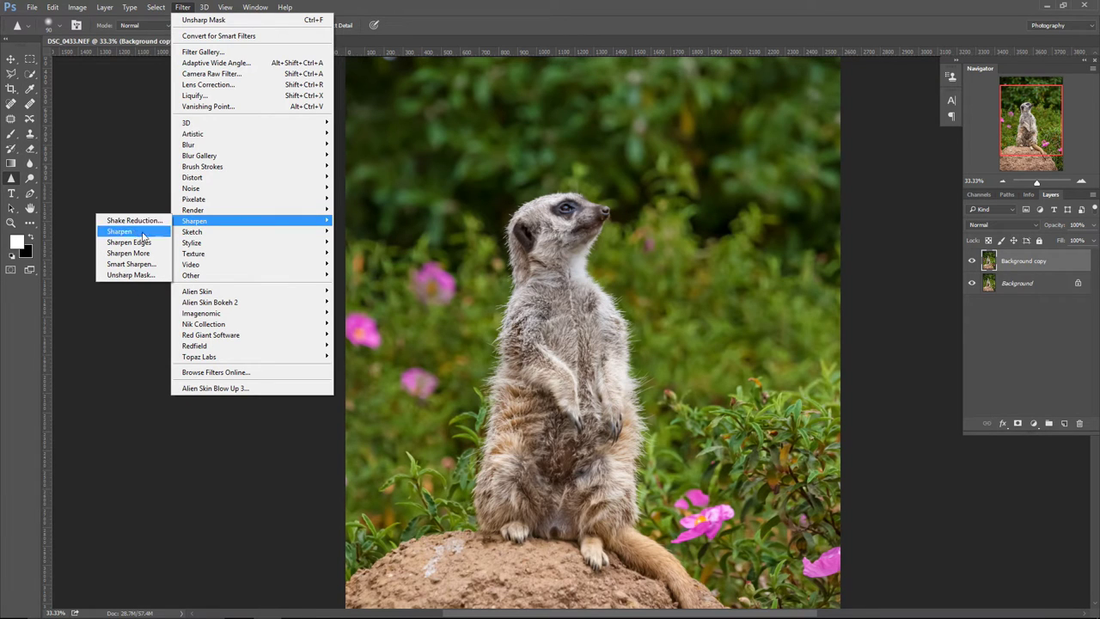
{"action": "left_click", "coordinate": [142, 277]}
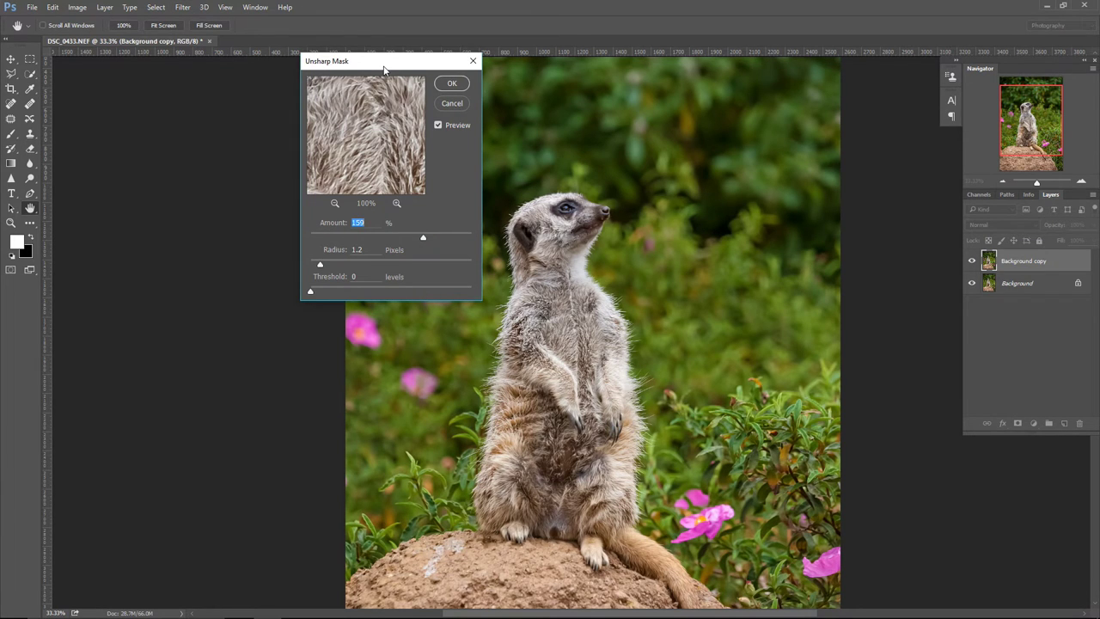
{"action": "key", "text": "ctrl+plus"}
{"action": "key", "text": "ctrl+plus"}
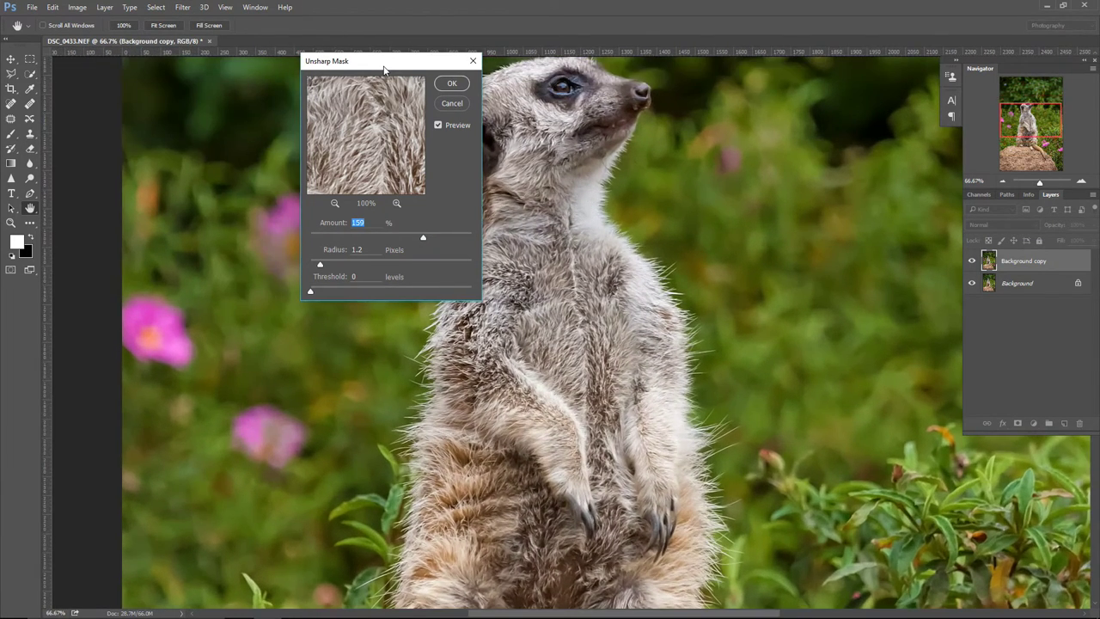
{"action": "key", "text": "ctrl+plus"}
{"action": "left_click_drag", "start_coordinate": [353, 131], "coordinate": [387, 114]}
{"action": "left_click_drag", "start_coordinate": [714, 145], "coordinate": [776, 478]}
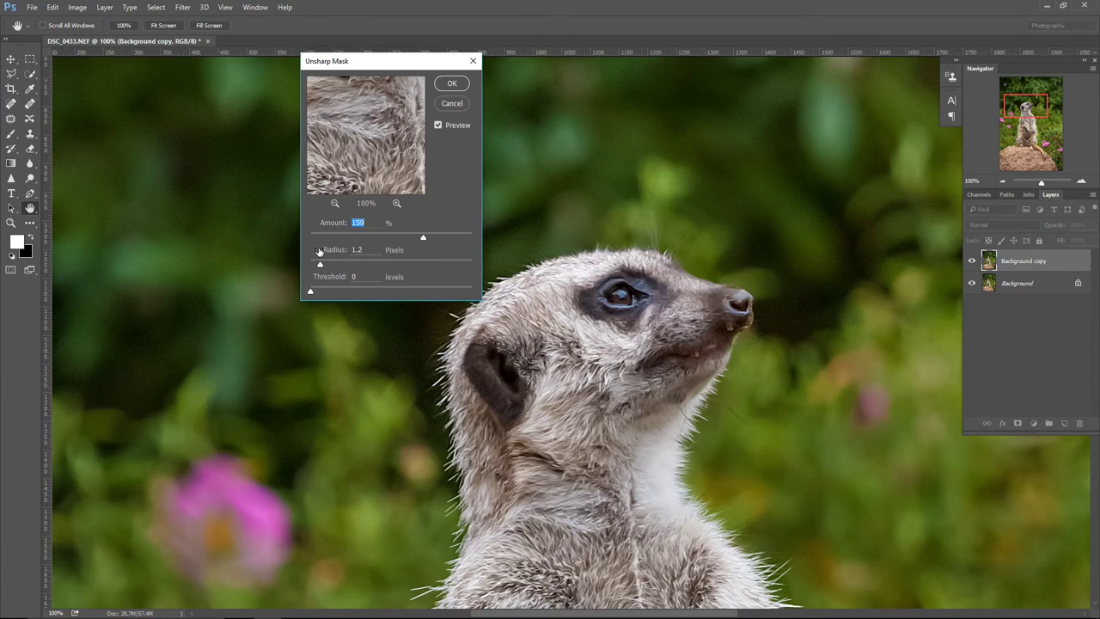
{"action": "left_click_drag", "start_coordinate": [379, 155], "coordinate": [370, 323]}
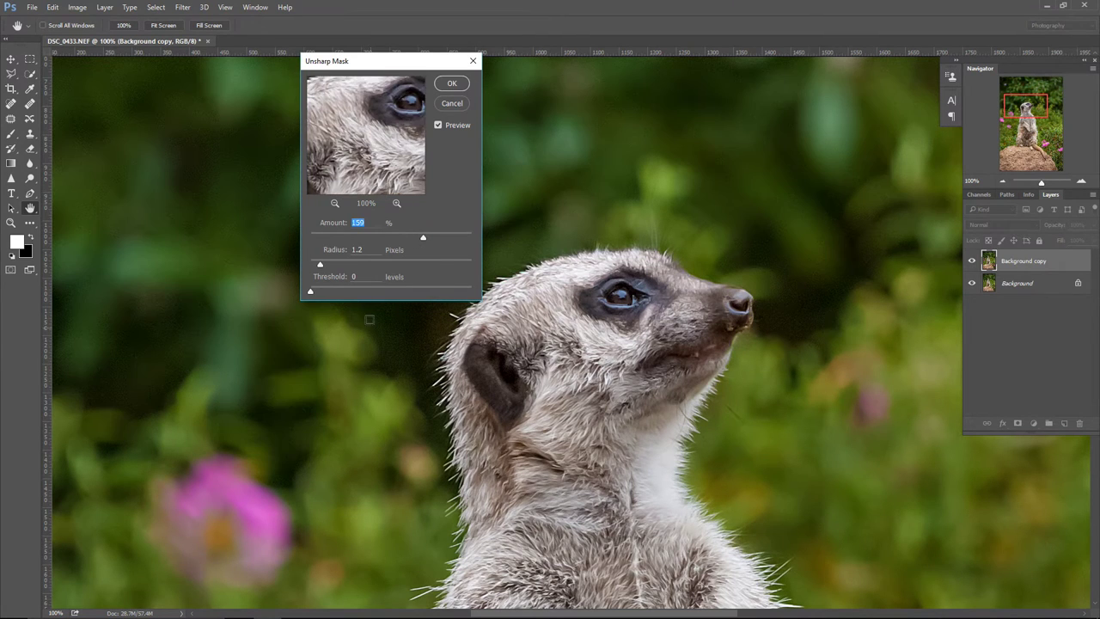
{"action": "left_click_drag", "start_coordinate": [375, 133], "coordinate": [370, 153]}
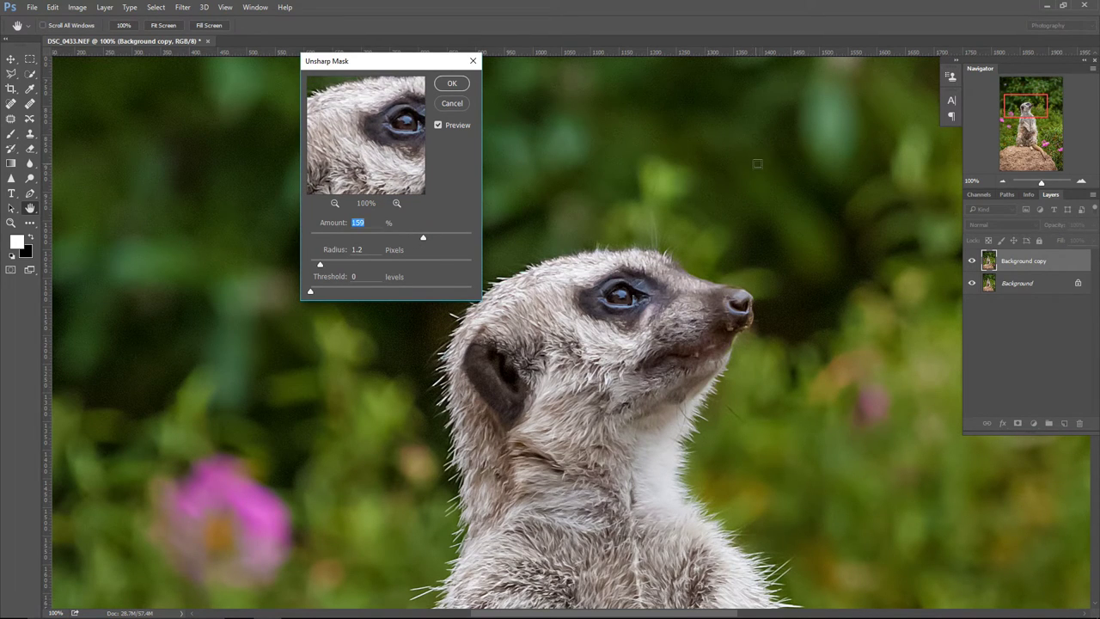
Try Unsharp Mask amounts of 1%, 500% and 91%, and set the amount to 179%
{"action": "left_click_drag", "start_coordinate": [422, 237], "coordinate": [310, 238]}
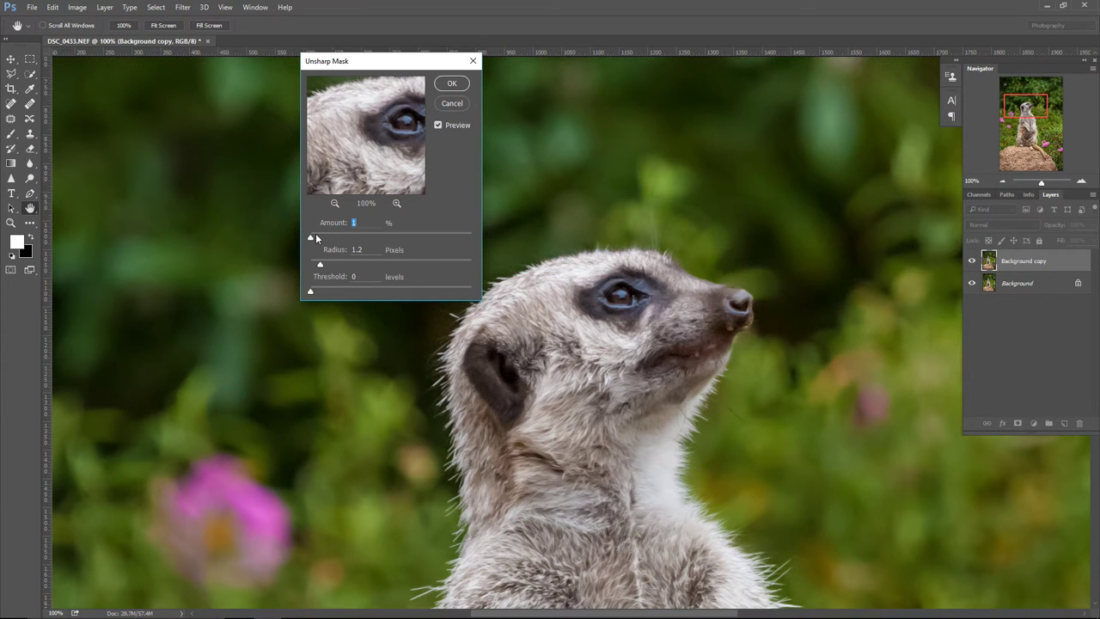
{"action": "left_click_drag", "start_coordinate": [310, 237], "coordinate": [323, 241]}
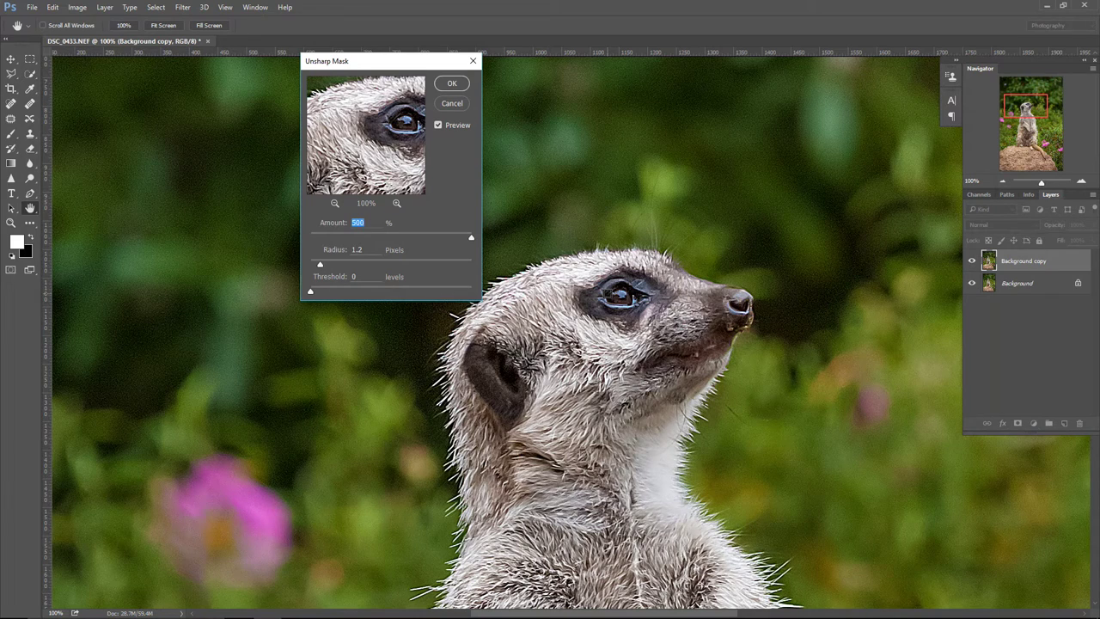
{"action": "left_click_drag", "start_coordinate": [472, 236], "coordinate": [307, 241]}
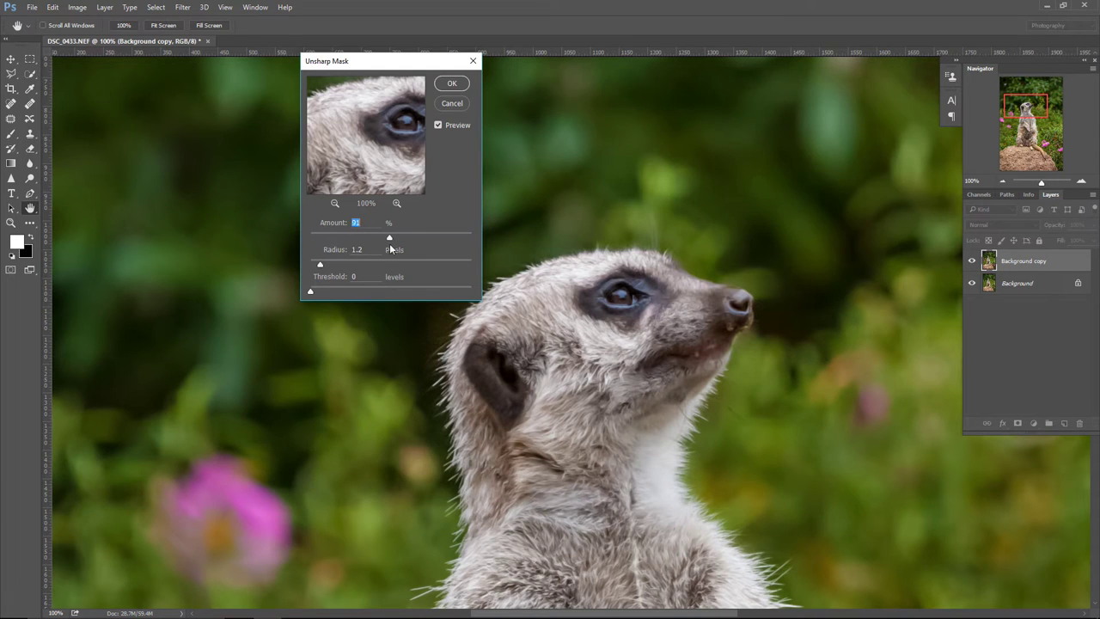
{"action": "left_click_drag", "start_coordinate": [388, 241], "coordinate": [396, 243]}
{"action": "left_click_drag", "start_coordinate": [398, 240], "coordinate": [423, 244]}
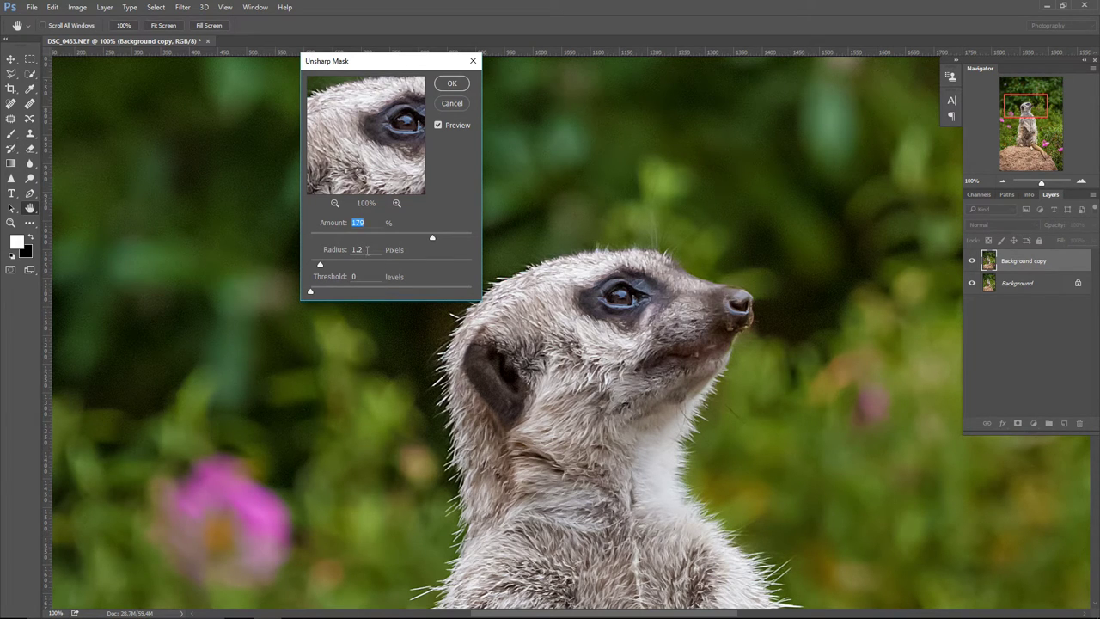
Exaggerate the Unsharp Mask radius to 18.2 pixels, and reduce it to about 1 pixel
{"action": "left_click_drag", "start_coordinate": [320, 265], "coordinate": [381, 274]}
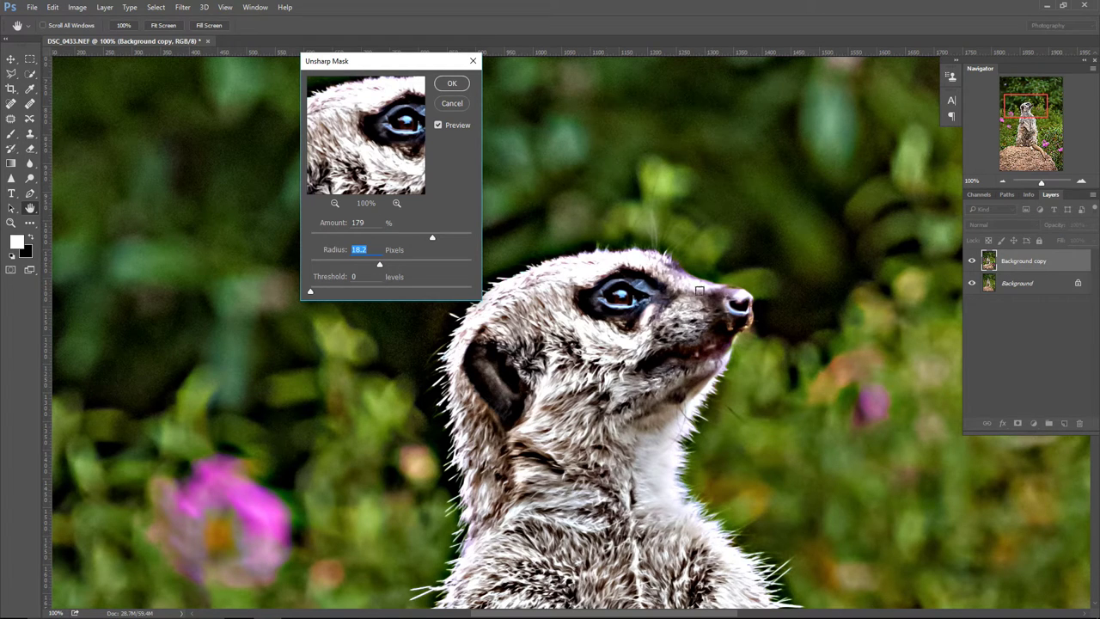
{"action": "left_click_drag", "start_coordinate": [379, 264], "coordinate": [319, 270]}
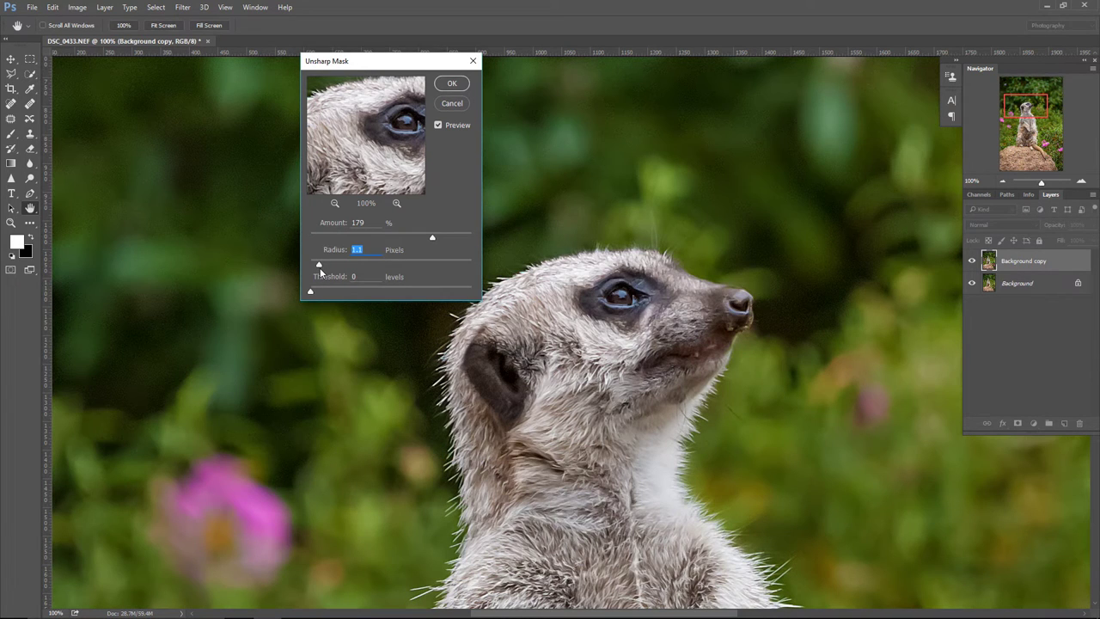
{"action": "left_click_drag", "start_coordinate": [320, 269], "coordinate": [316, 266]}
Set the Unsharp Mask amount to 174%, radius to 0.9 pixels and threshold to 0, and apply the filter
{"action": "left_click_drag", "start_coordinate": [432, 238], "coordinate": [430, 239]}
{"action": "mouse_move", "coordinate": [311, 294]}
{"action": "left_mouse_down"}
{"action": "mouse_move", "coordinate": [343, 294]}
{"action": "mouse_move", "coordinate": [316, 295]}
{"action": "left_mouse_up"}
{"action": "mouse_move", "coordinate": [311, 294]}
{"action": "left_mouse_down"}
{"action": "mouse_move", "coordinate": [326, 296]}
{"action": "mouse_move", "coordinate": [311, 294]}
{"action": "left_mouse_up"}
{"action": "left_click_drag", "start_coordinate": [315, 264], "coordinate": [318, 264]}
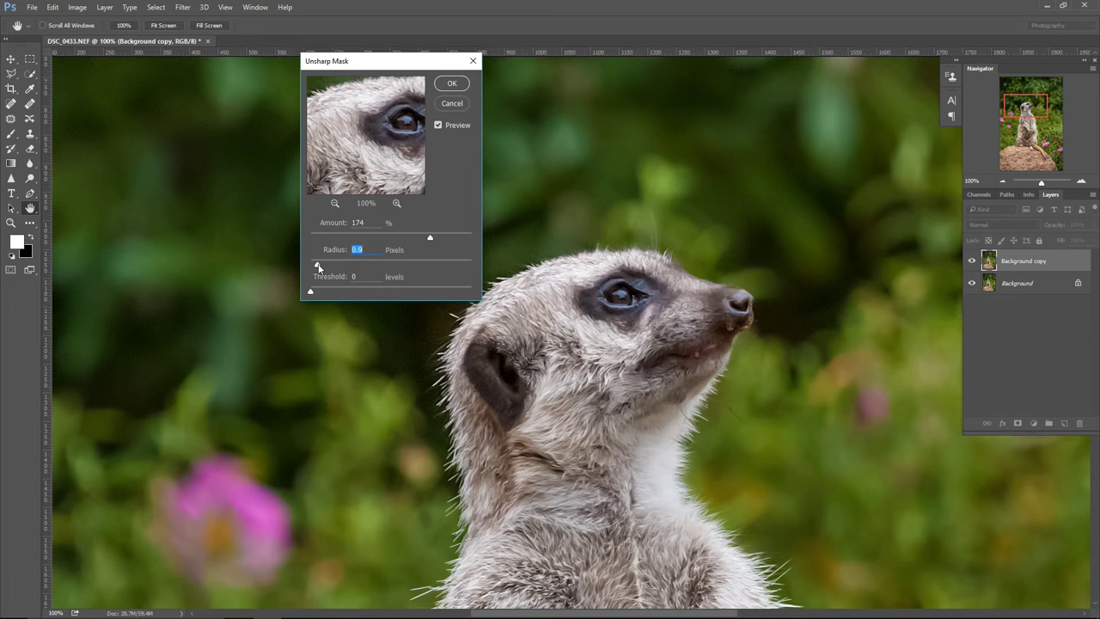
{"action": "left_click", "coordinate": [455, 85]}
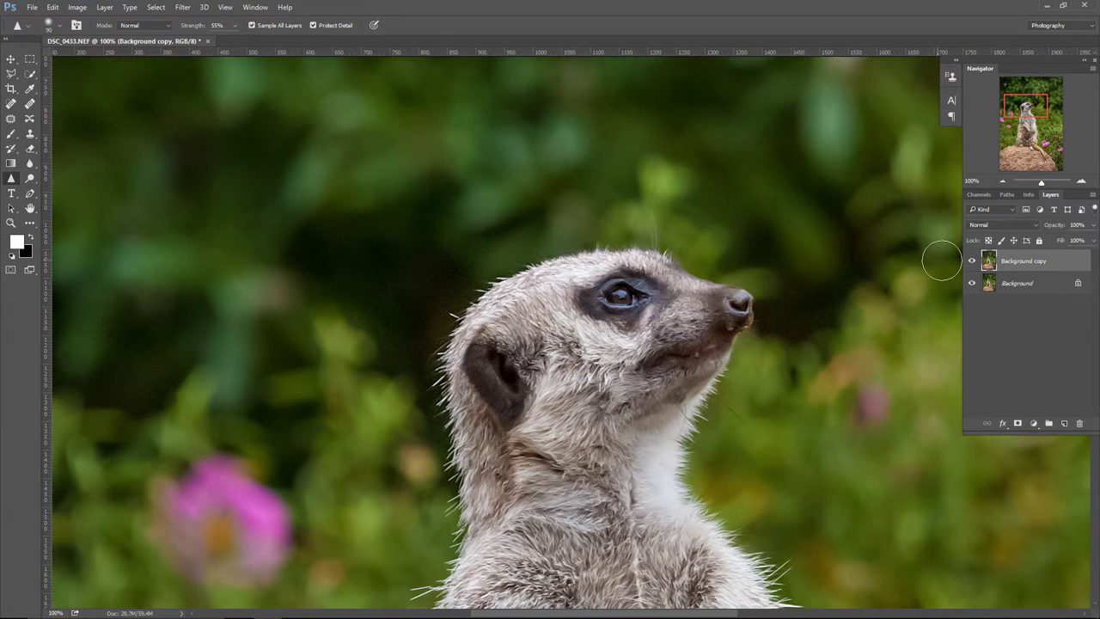
Compare the meerkat's head with and without the sharpened Background copy layer
{"action": "left_click", "coordinate": [972, 262]}
{"action": "left_click", "coordinate": [972, 263]}
{"action": "left_click", "coordinate": [972, 262]}
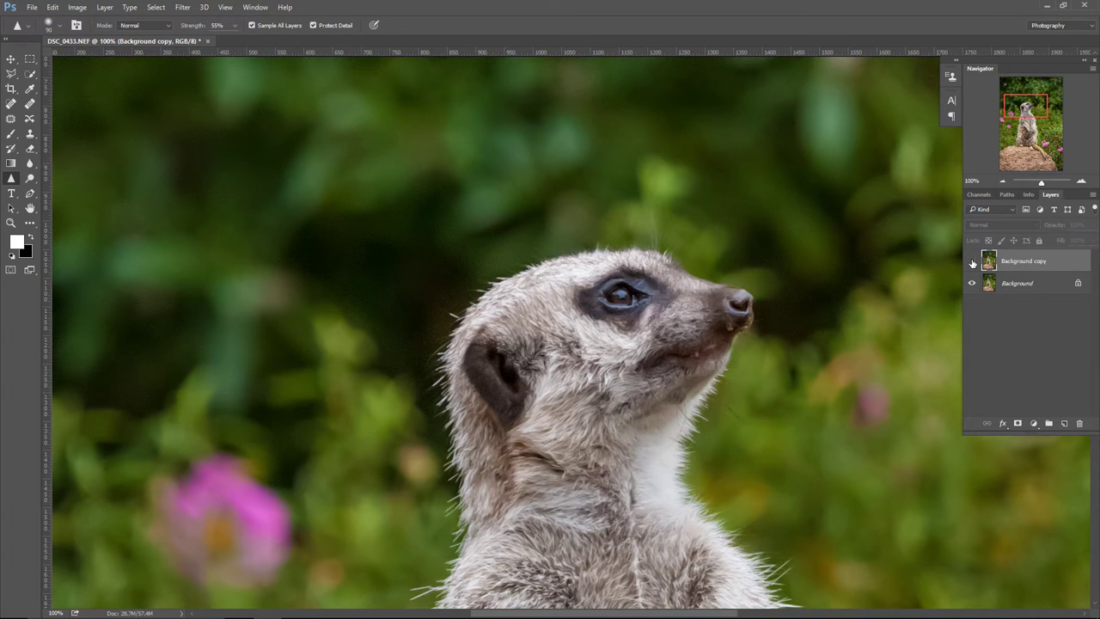
{"action": "left_click_drag", "start_coordinate": [871, 275], "coordinate": [572, 314]}
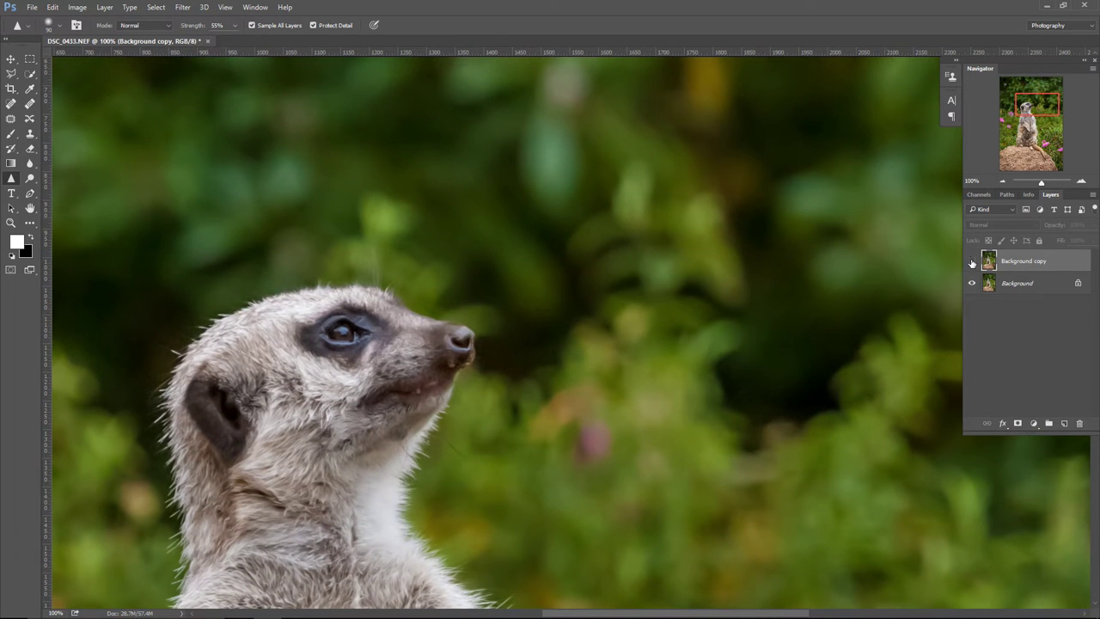
{"action": "left_click", "coordinate": [972, 262]}
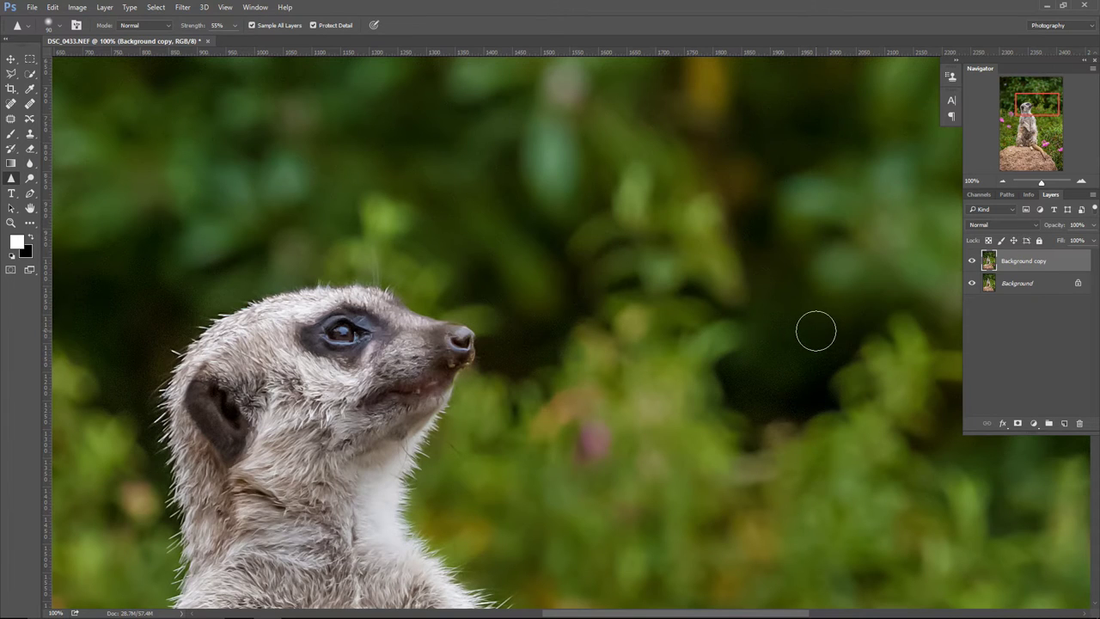
Examine the blurred dark foliage up close for noise, with and without the sharpened layer
{"action": "key", "text": "ctrl+plus"}
{"action": "left_click_drag", "start_coordinate": [865, 270], "coordinate": [450, 265]}
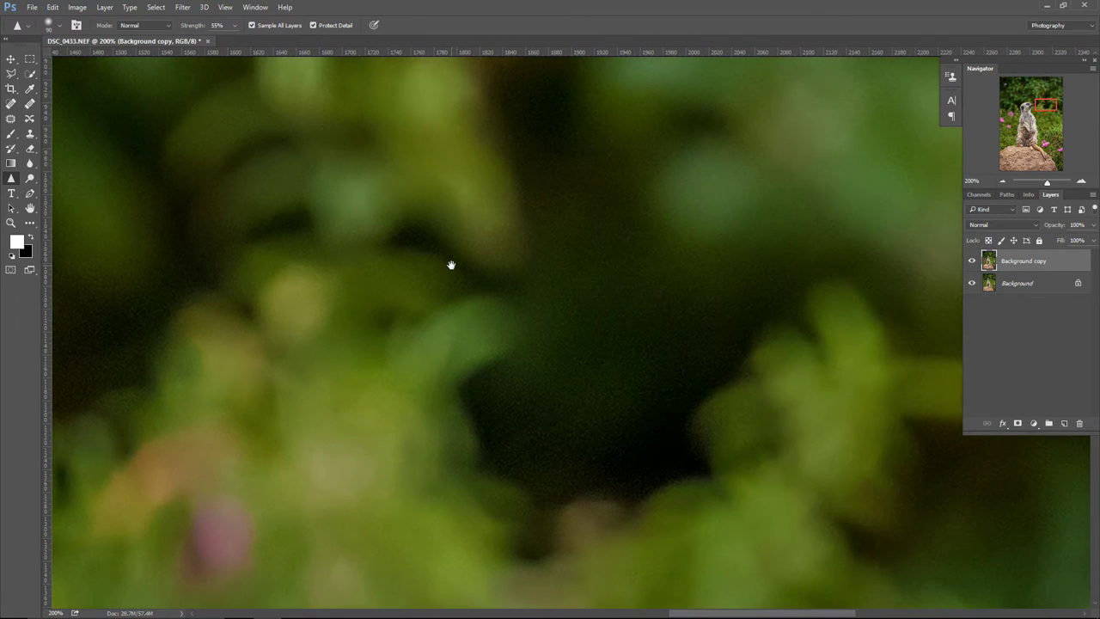
{"action": "left_click", "coordinate": [972, 263]}
{"action": "left_click", "coordinate": [971, 263]}
{"action": "key", "text": "ctrl+minus"}
{"action": "key", "text": "ctrl+minus"}
{"action": "key", "text": "ctrl+minus"}
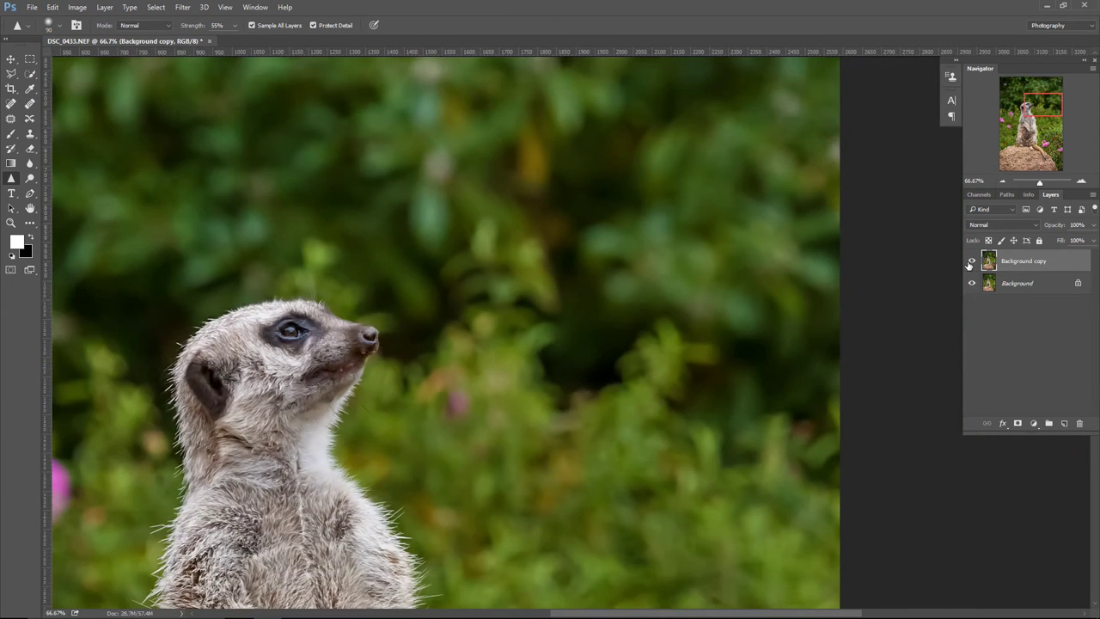
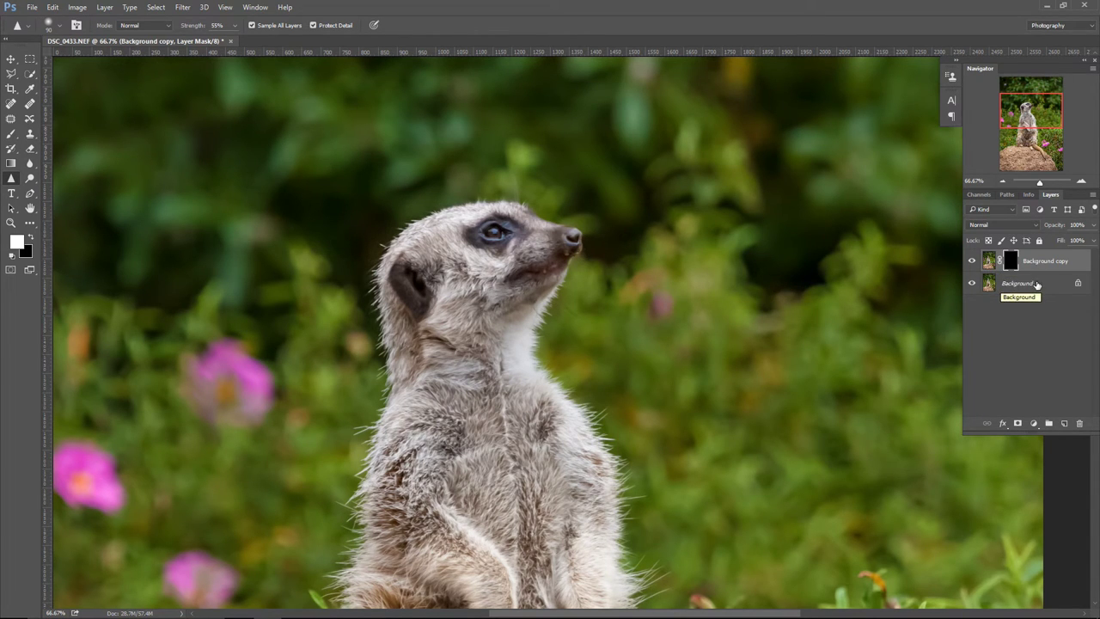
Brush white on the Background copy's black mask over the meerkat's head, chest, arms and lower body to reveal the sharpening there
{"action": "left_click", "coordinate": [12, 134]}
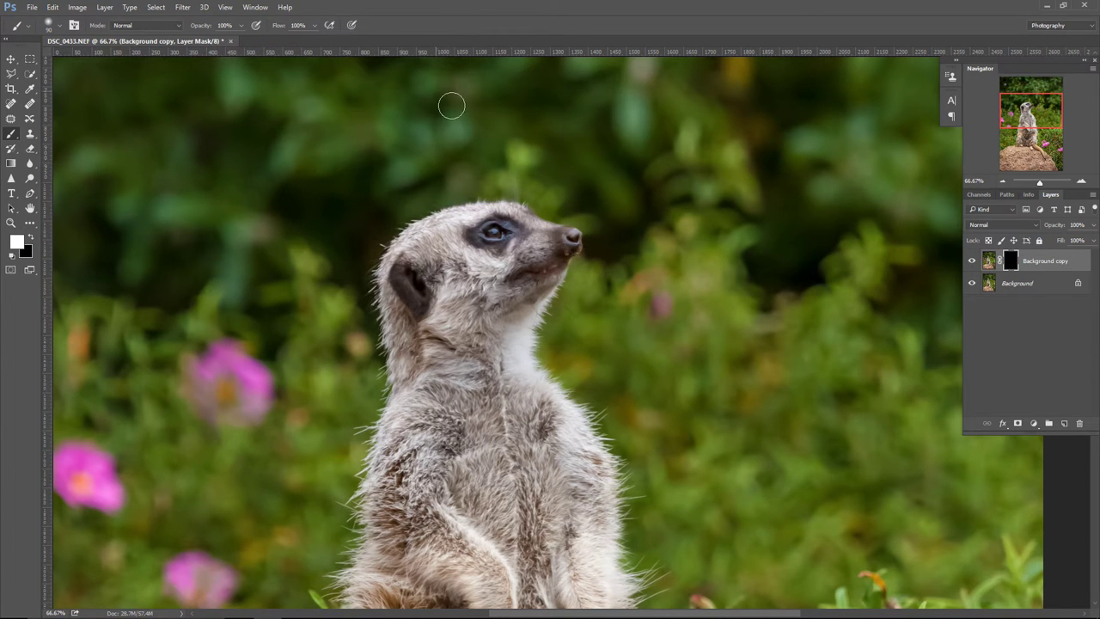
{"action": "key", "text": "ctrl+plus"}
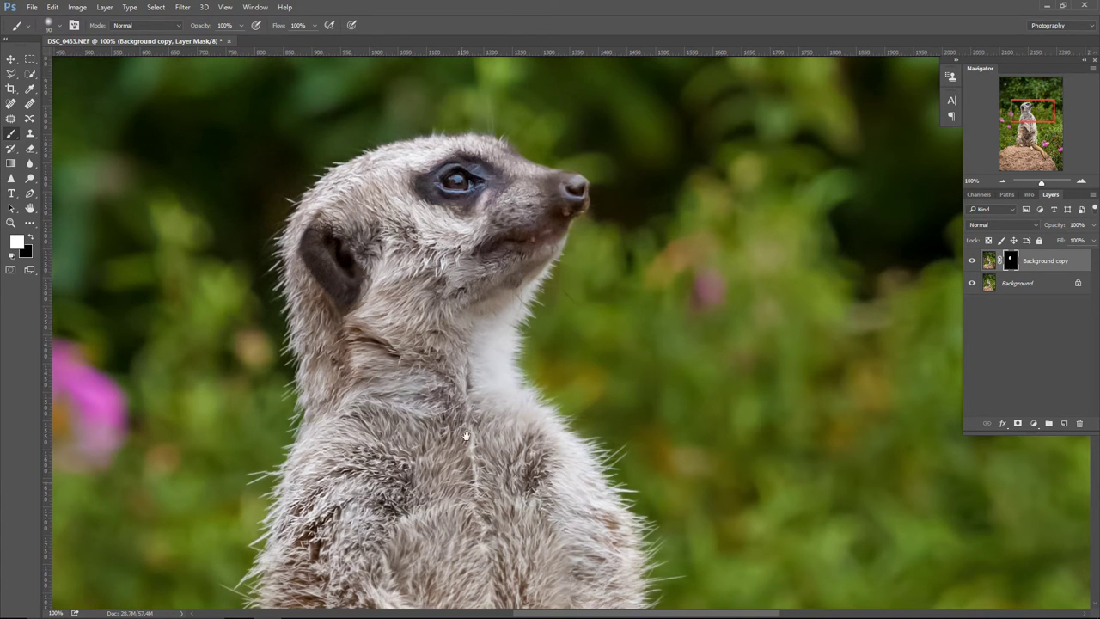
{"action": "left_click_drag", "start_coordinate": [466, 435], "coordinate": [467, 380]}
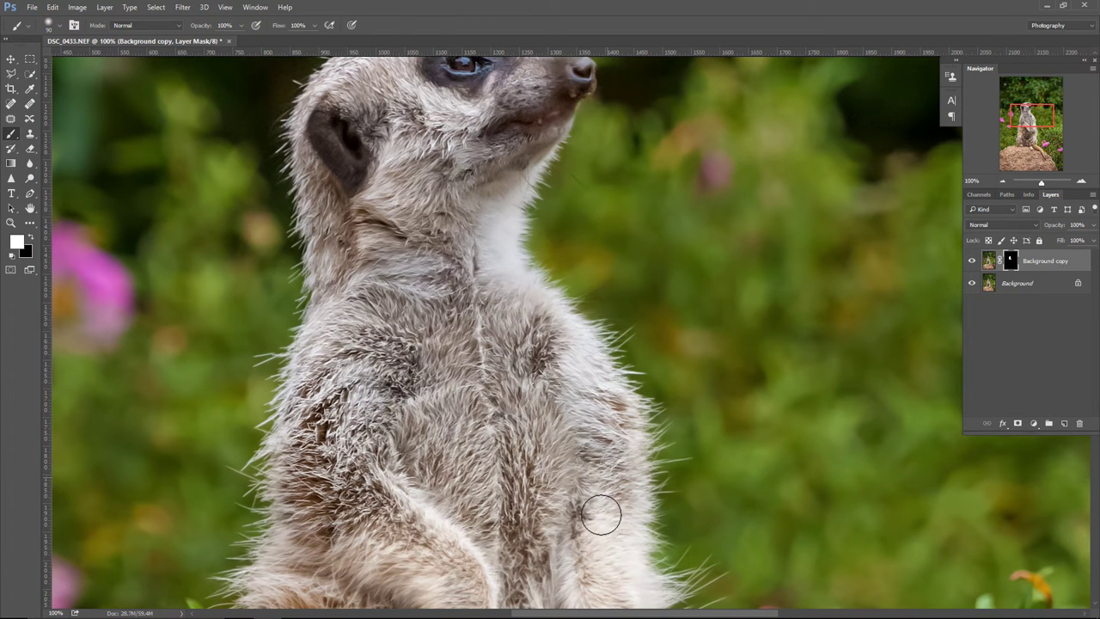
{"action": "scroll", "coordinate": [421, 402], "scroll_direction": "down", "scroll_amount": 3}
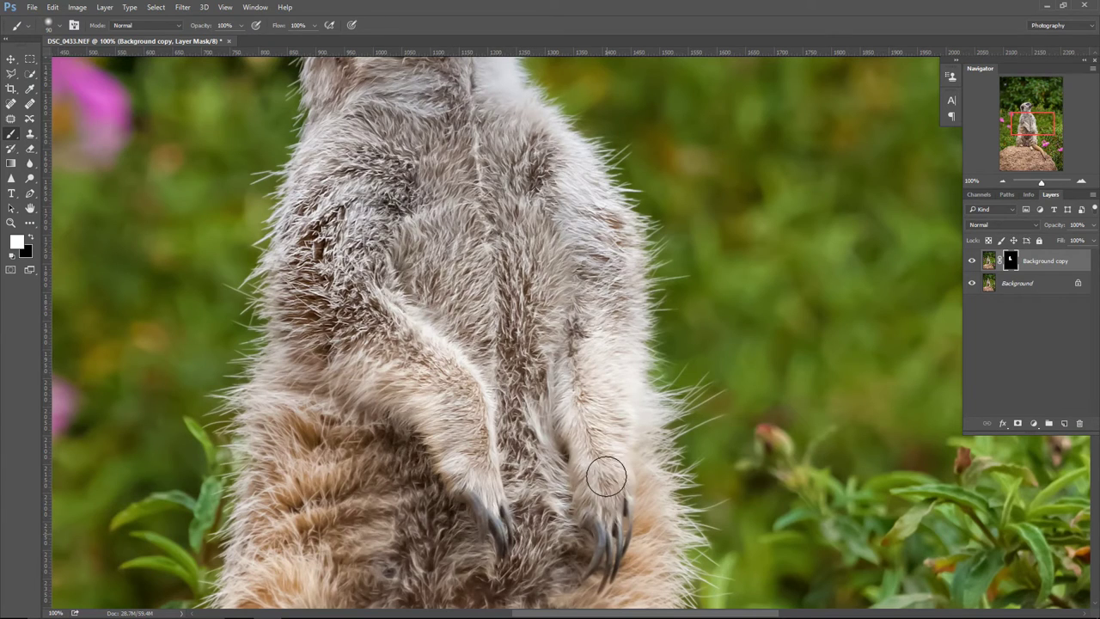
{"action": "scroll", "coordinate": [498, 458], "scroll_direction": "down", "scroll_amount": 3}
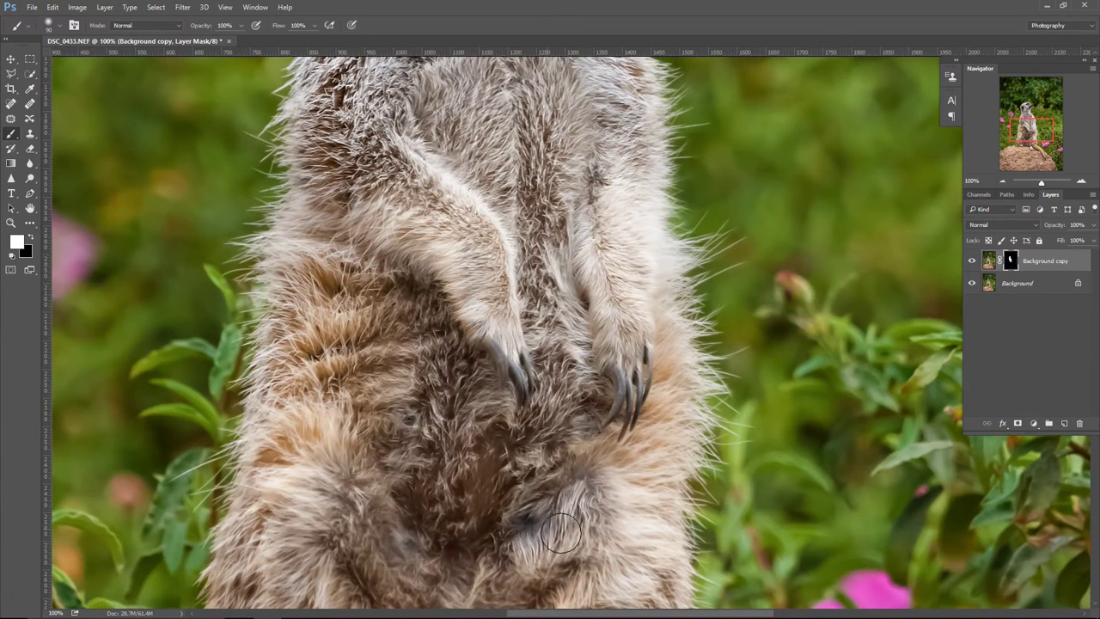
{"action": "left_click_drag", "start_coordinate": [462, 484], "coordinate": [459, 318]}
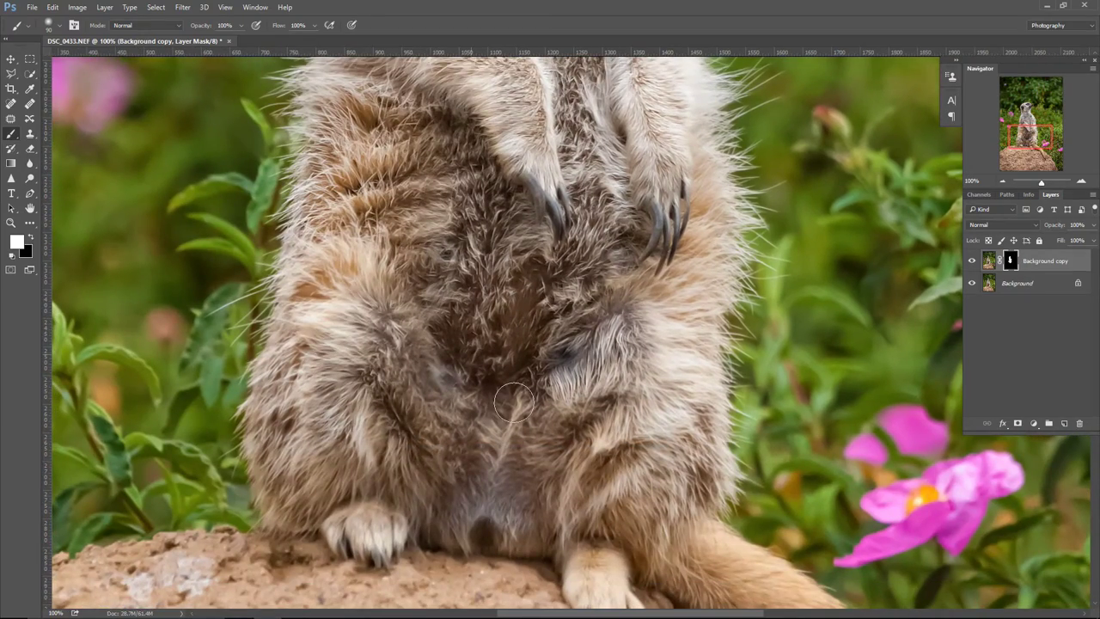
Compare the meerkat's head and the background with and without the masked sharpening layer
{"action": "mouse_move", "coordinate": [538, 127]}
{"action": "left_mouse_down"}
{"action": "mouse_move", "coordinate": [424, 504]}
{"action": "mouse_move", "coordinate": [421, 567]}
{"action": "mouse_move", "coordinate": [385, 584]}
{"action": "left_mouse_up"}
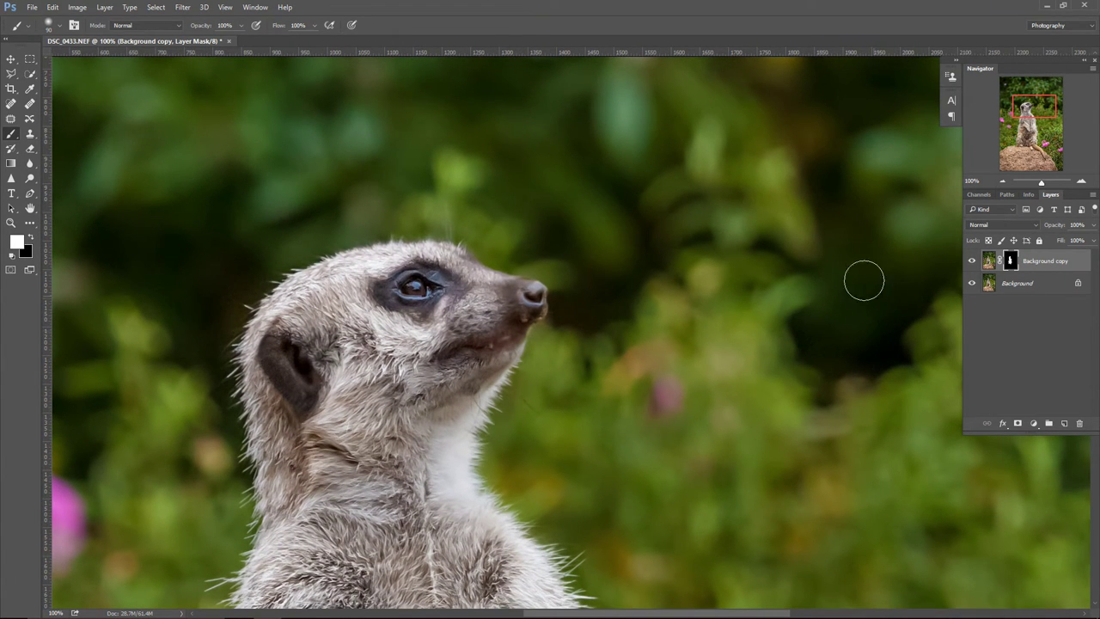
{"action": "left_click", "coordinate": [973, 262]}
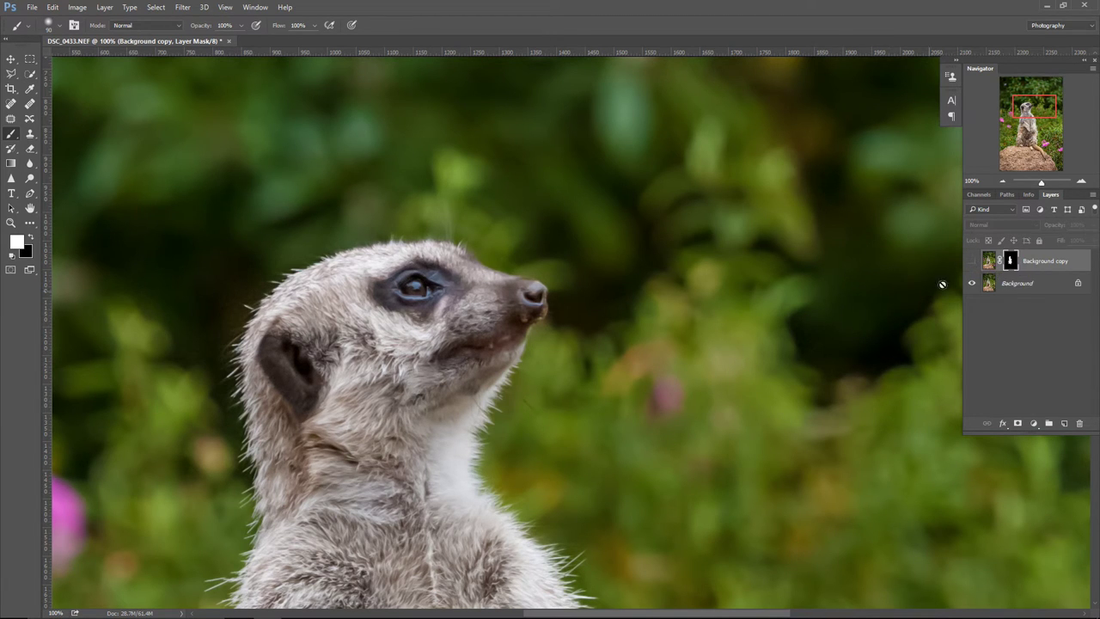
{"action": "left_click", "coordinate": [972, 263]}
{"action": "left_click", "coordinate": [972, 263]}
{"action": "left_click", "coordinate": [973, 263]}
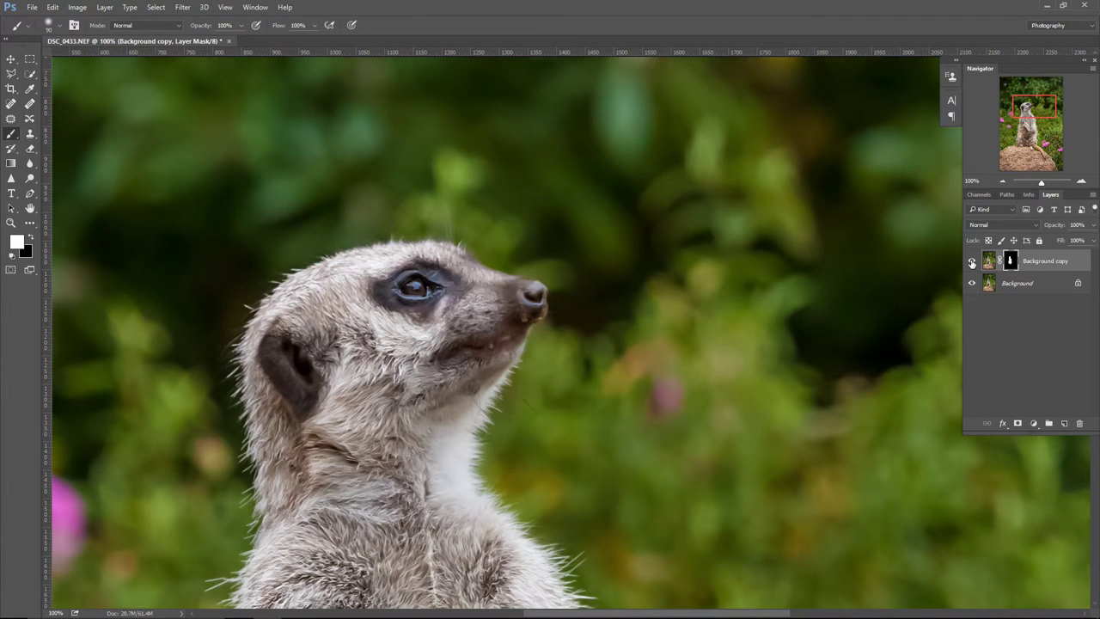
{"action": "left_click", "coordinate": [972, 263]}
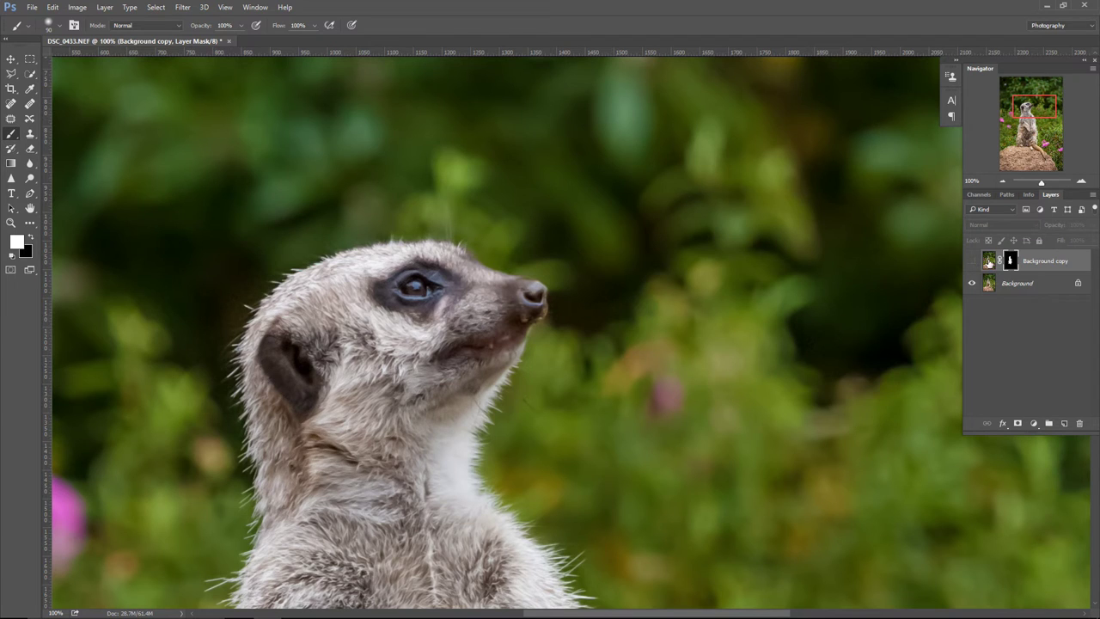
{"action": "left_click", "coordinate": [972, 263]}
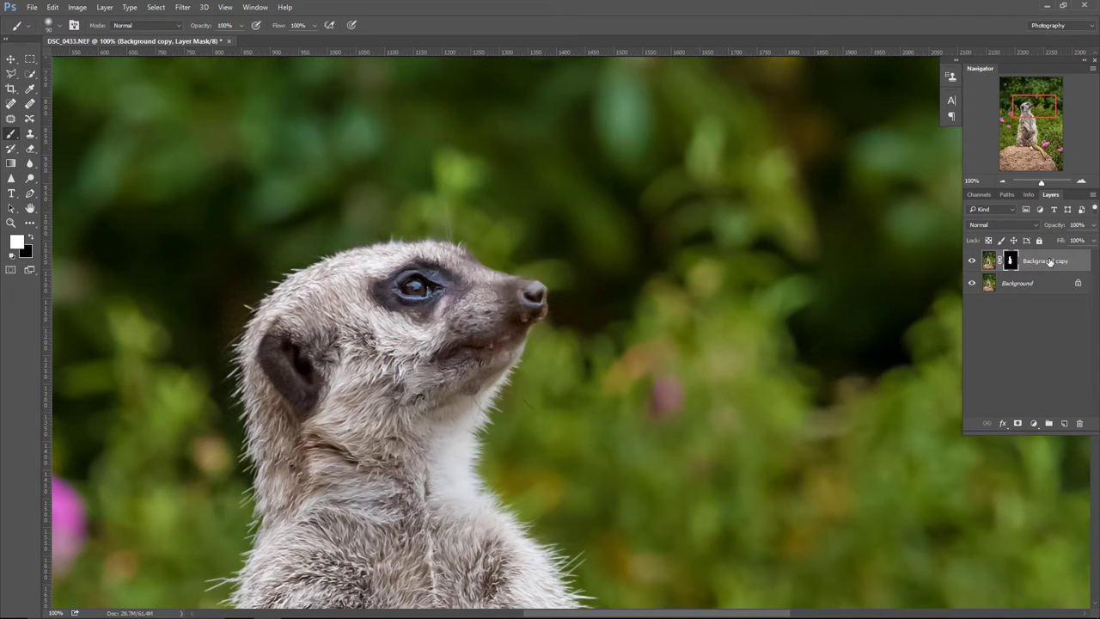
Delete the masked Background copy layer and make a fresh duplicate of the Background layer
{"action": "left_click_drag", "start_coordinate": [1049, 262], "coordinate": [1079, 425]}
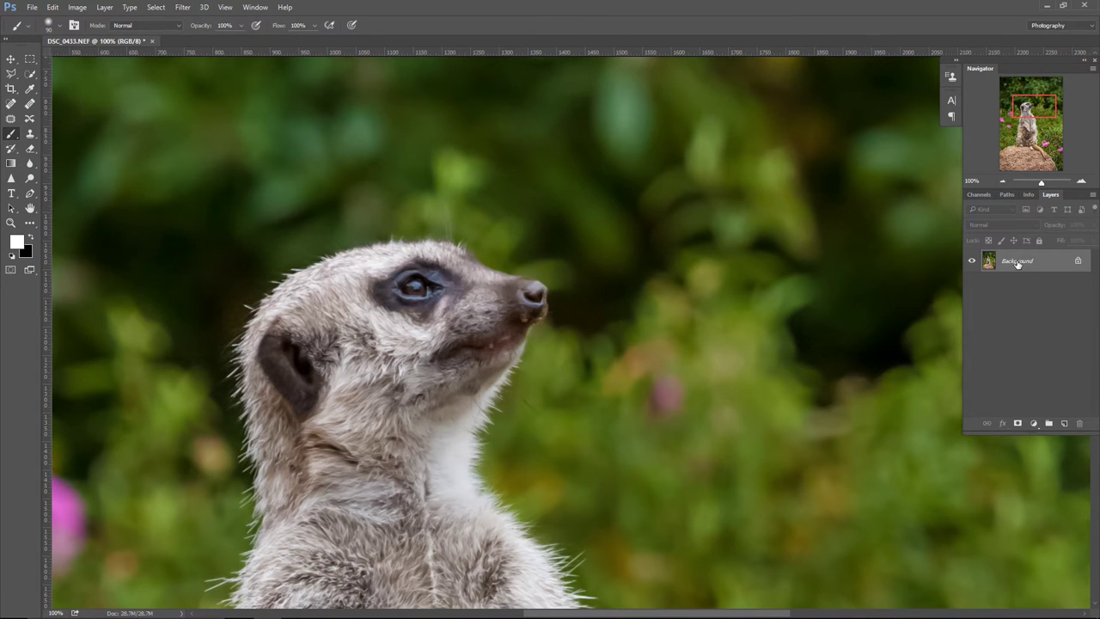
{"action": "left_click_drag", "start_coordinate": [1017, 264], "coordinate": [1066, 422]}
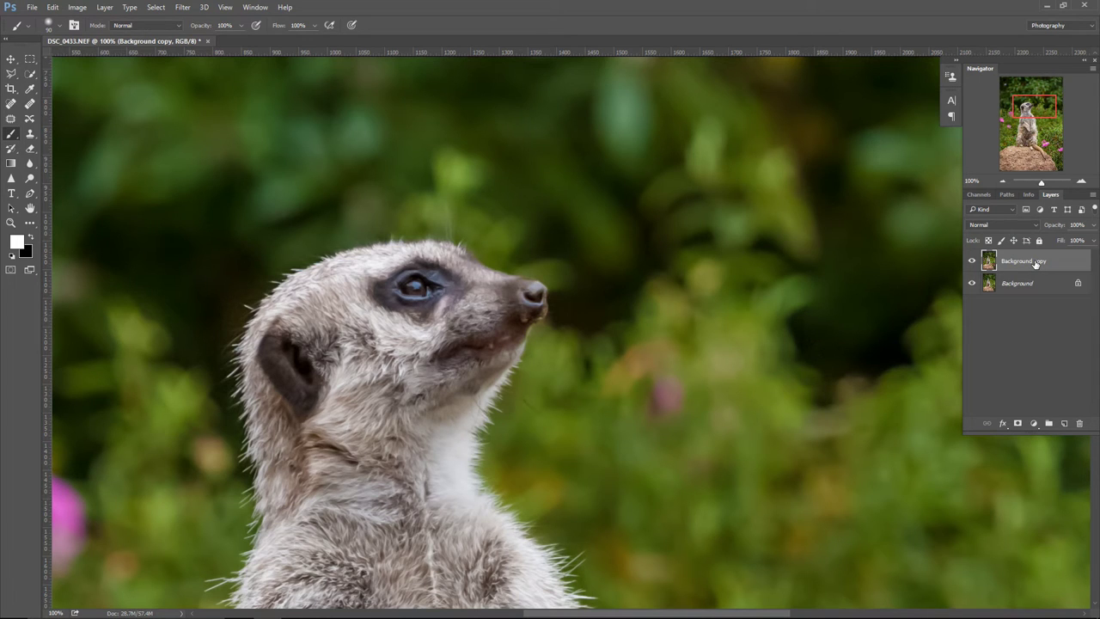
Convert the Background copy layer to black and white with the Default preset and compare it with the colour original
{"action": "left_click", "coordinate": [83, 8]}
{"action": "mouse_move", "coordinate": [100, 39]}
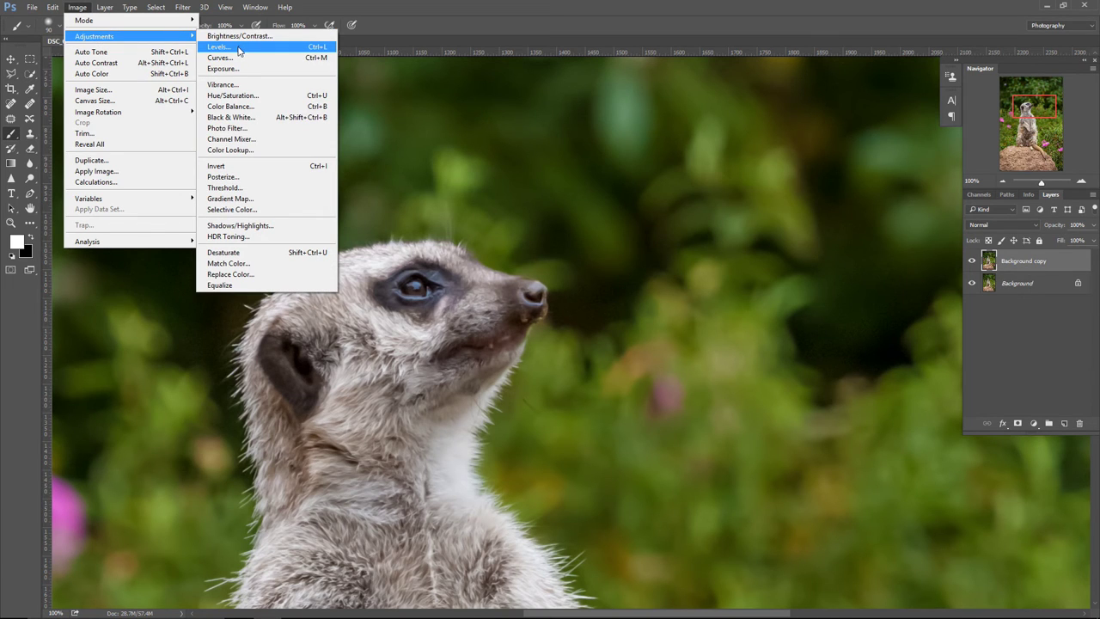
{"action": "left_click", "coordinate": [248, 118]}
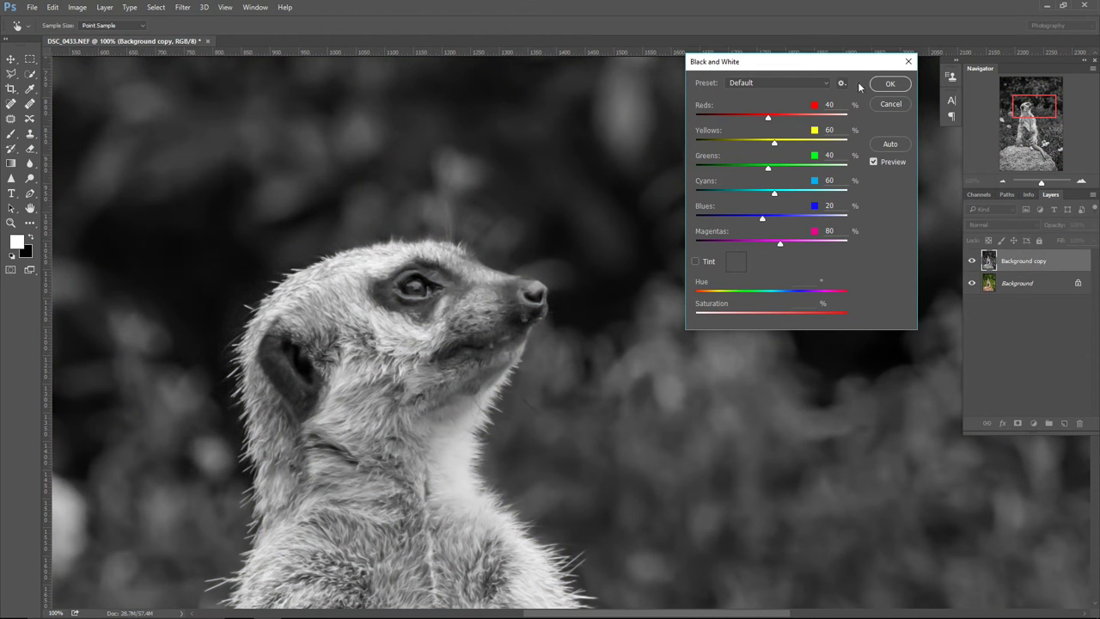
{"action": "left_click", "coordinate": [895, 86]}
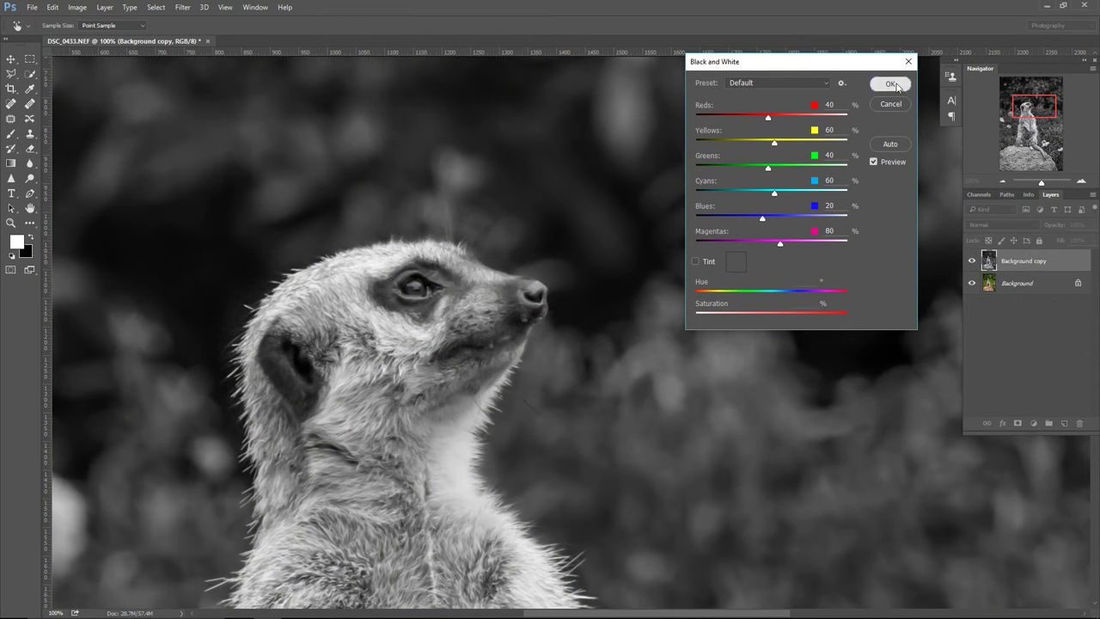
{"action": "key", "text": "b"}
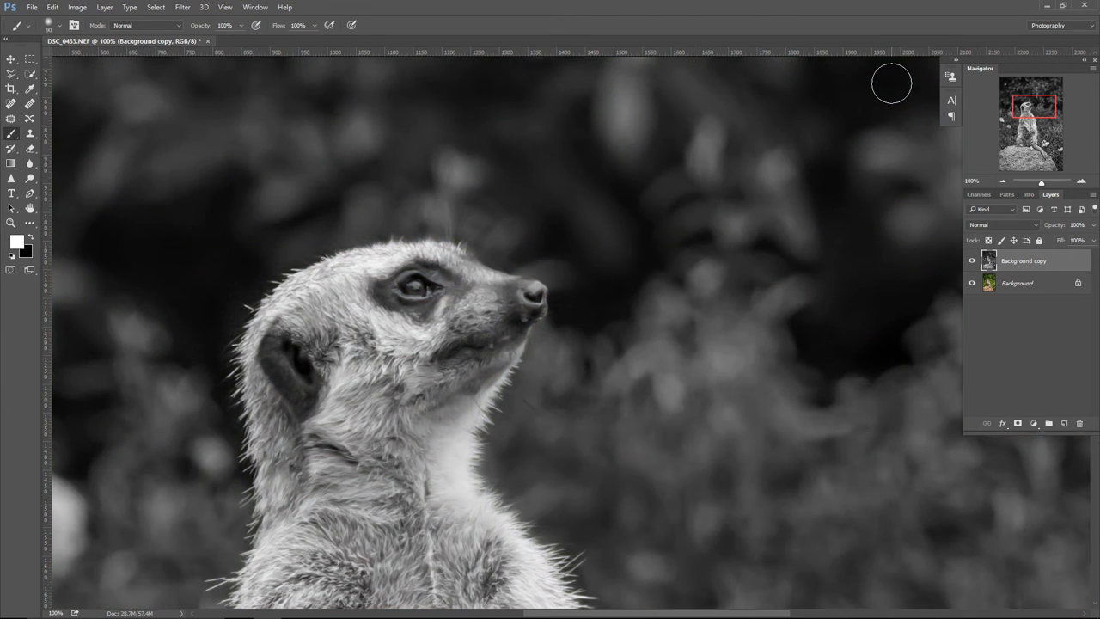
{"action": "left_click", "coordinate": [972, 262]}
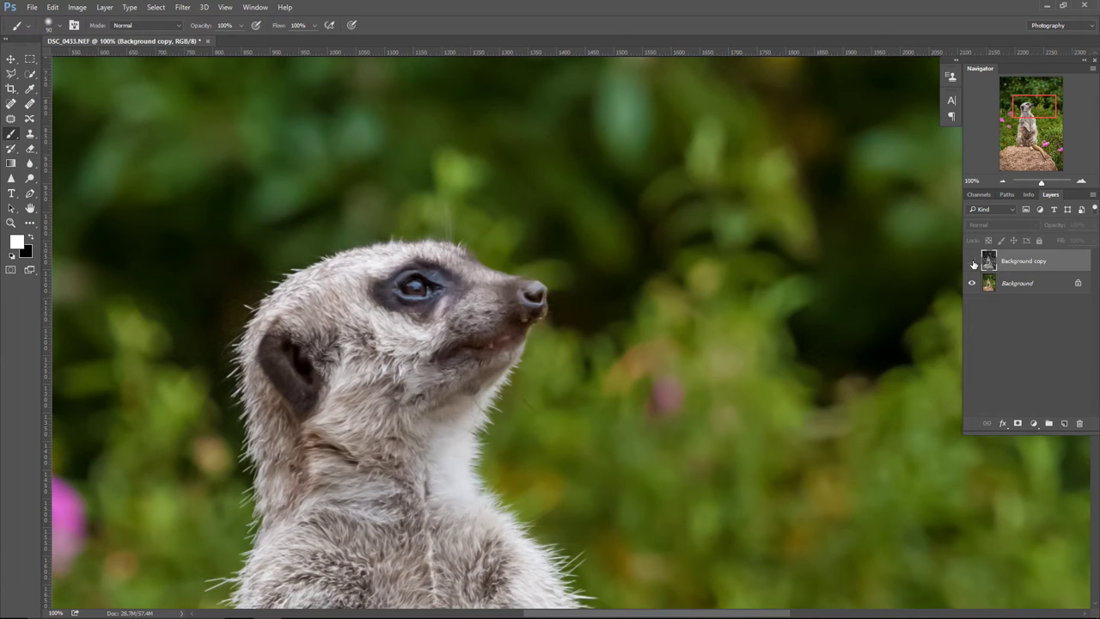
{"action": "left_click", "coordinate": [972, 261]}
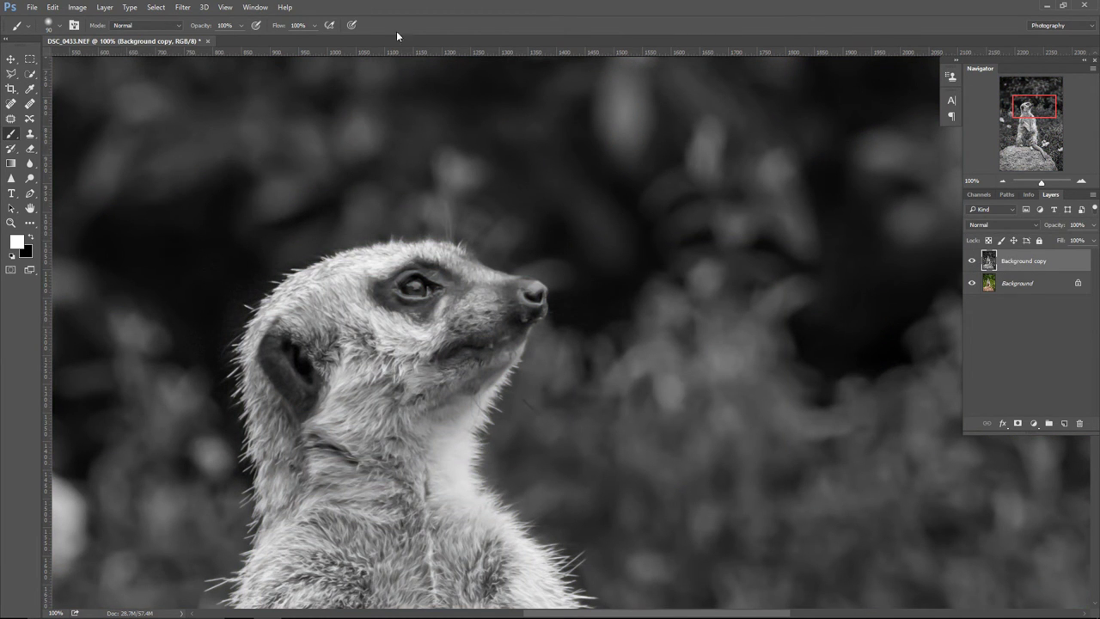
Start a High Pass filter on the Background copy, centre its preview on the muzzle and set the radius to 0.9 pixels
{"action": "left_click", "coordinate": [183, 8]}
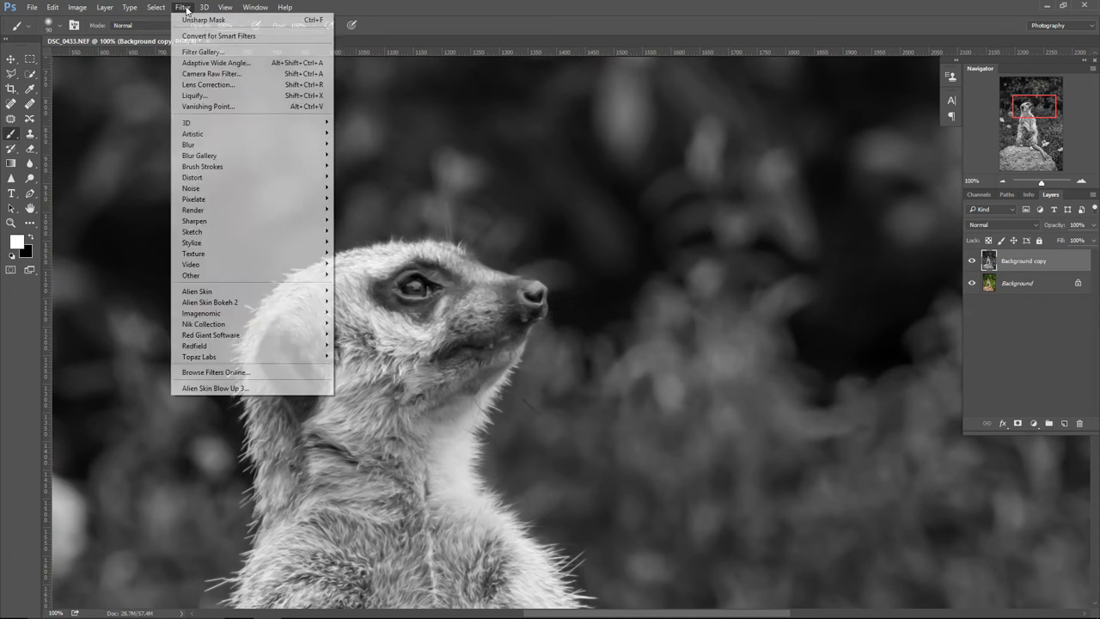
{"action": "mouse_move", "coordinate": [203, 283]}
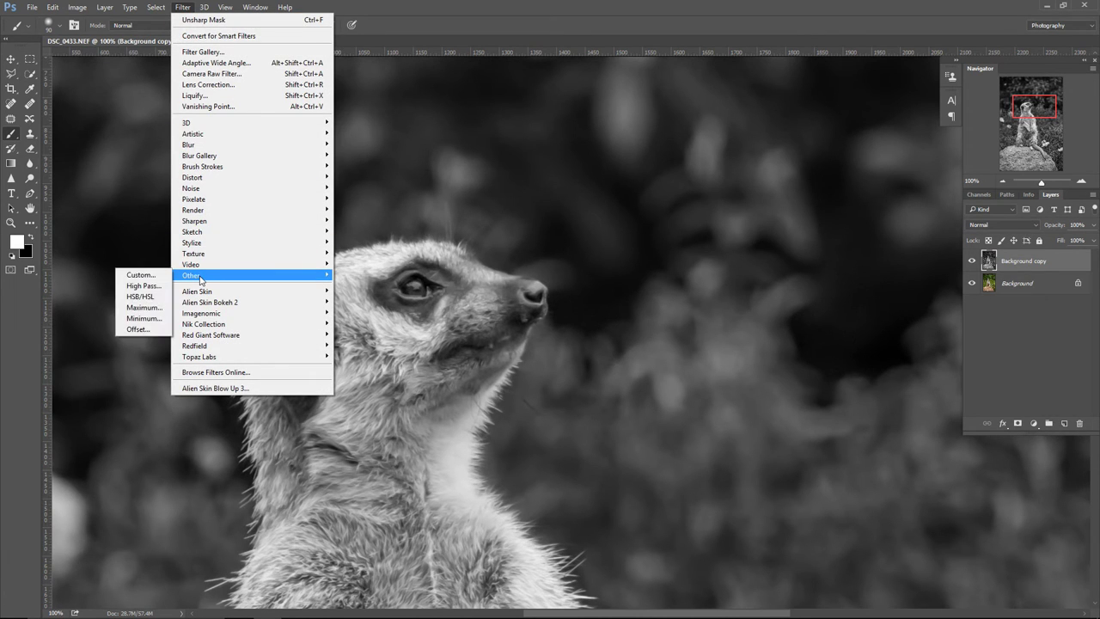
{"action": "left_click", "coordinate": [155, 286]}
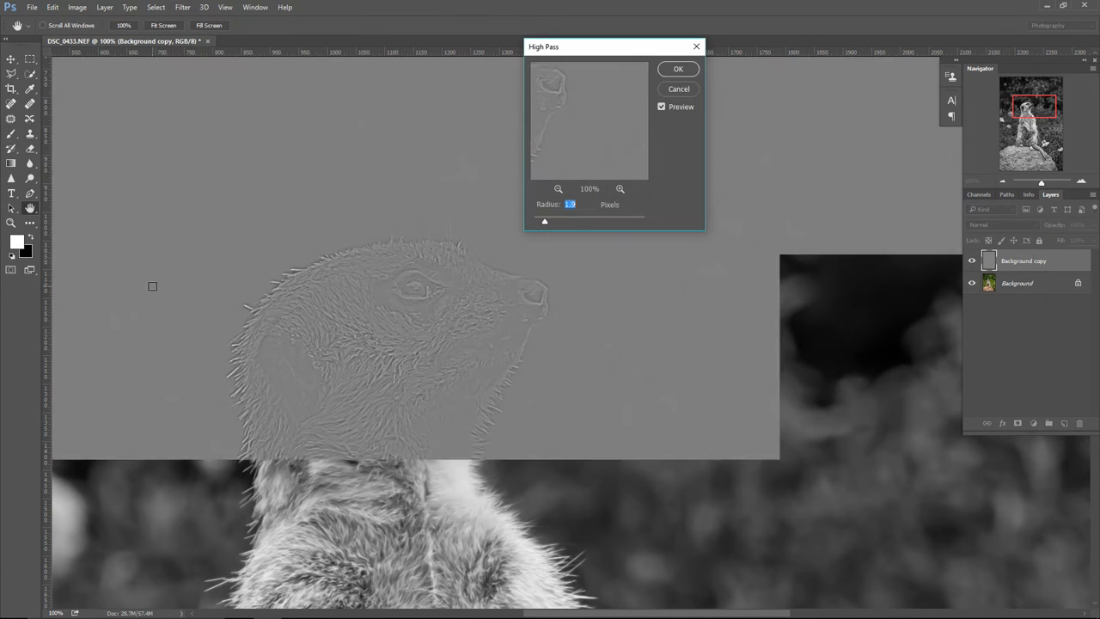
{"action": "left_click_drag", "start_coordinate": [573, 136], "coordinate": [623, 151]}
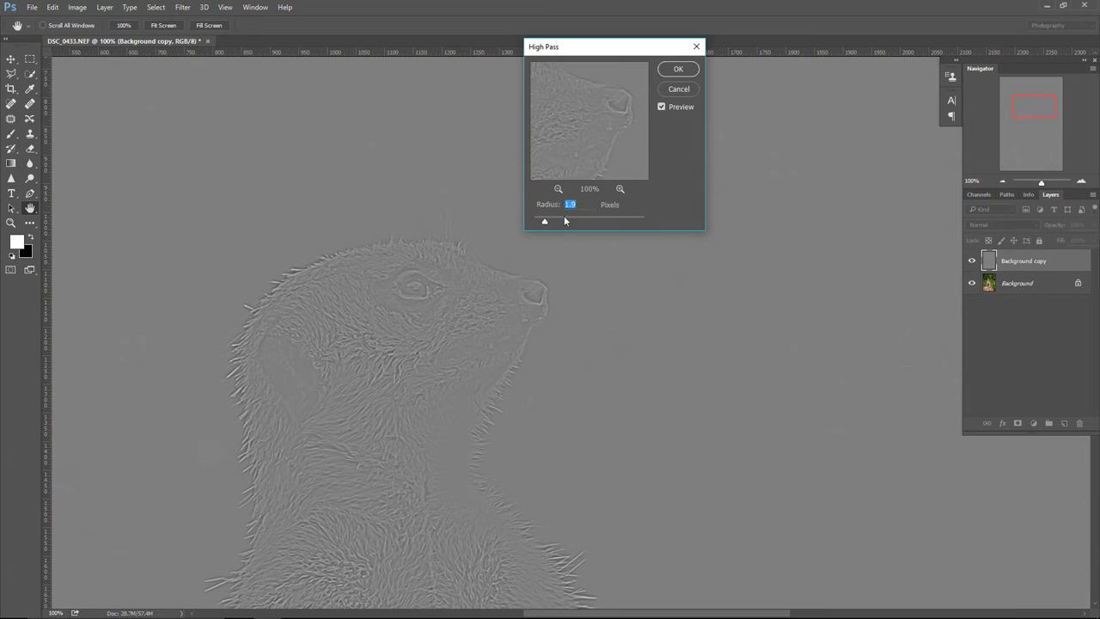
{"action": "left_click_drag", "start_coordinate": [544, 220], "coordinate": [542, 225]}
{"action": "left_click_drag", "start_coordinate": [543, 225], "coordinate": [540, 226]}
{"action": "left_click_drag", "start_coordinate": [540, 226], "coordinate": [543, 225]}
{"action": "left_click_drag", "start_coordinate": [544, 220], "coordinate": [546, 222]}
{"action": "left_click", "coordinate": [546, 223]}
{"action": "left_click_drag", "start_coordinate": [545, 223], "coordinate": [540, 225]}
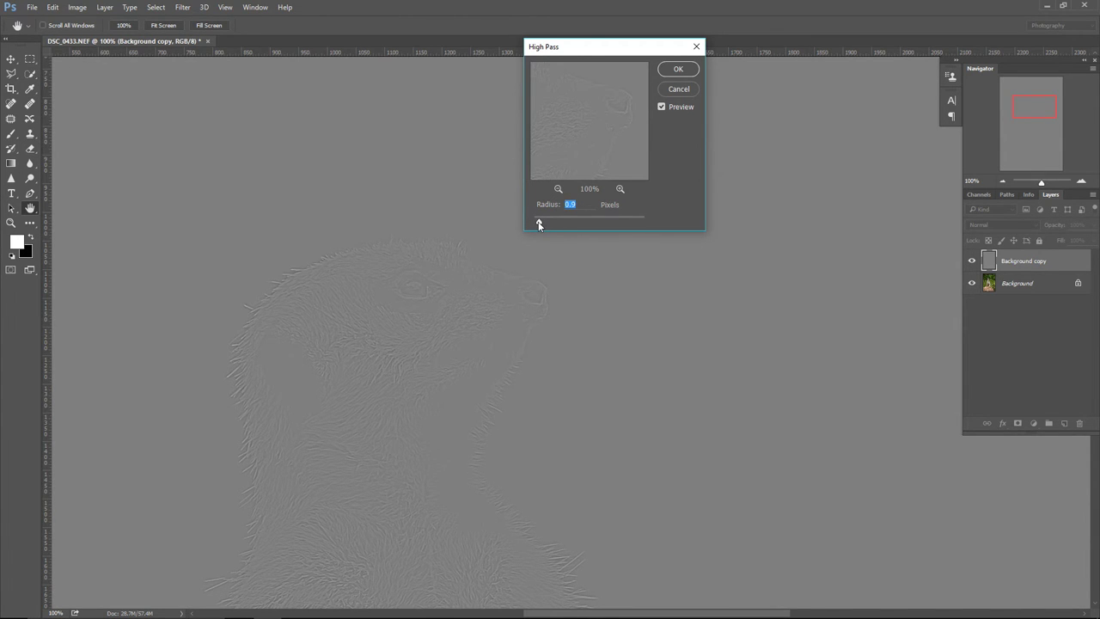
Try a High Pass radius of 4.0 pixels on the enlarged head and apply the filter with a radius of 1.0 pixel
{"action": "key", "text": "ctrl+plus"}
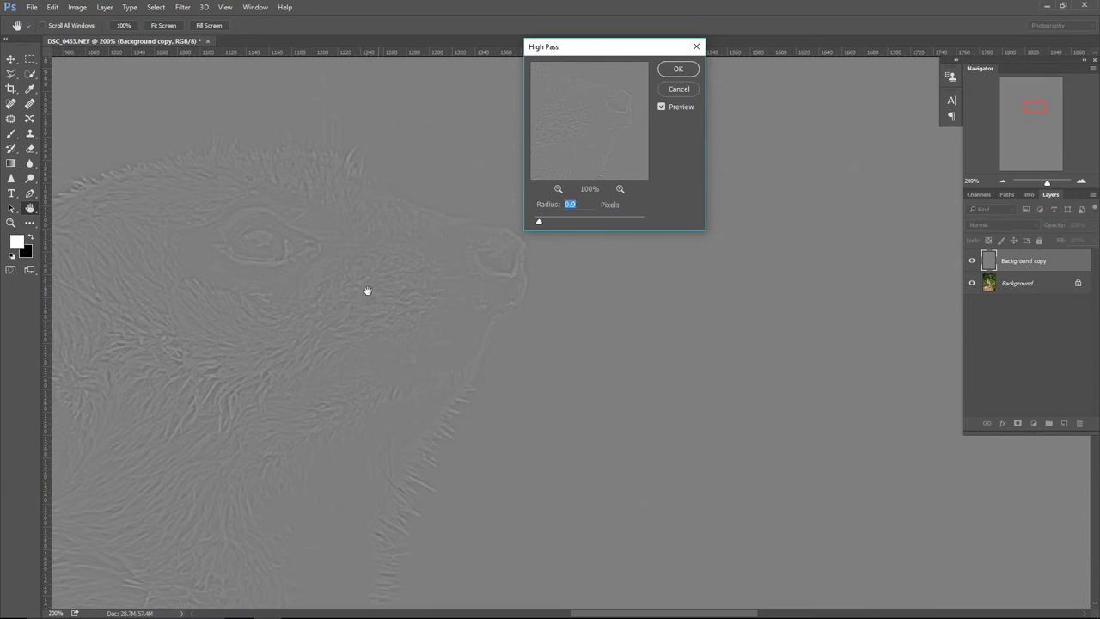
{"action": "left_click_drag", "start_coordinate": [381, 324], "coordinate": [621, 351]}
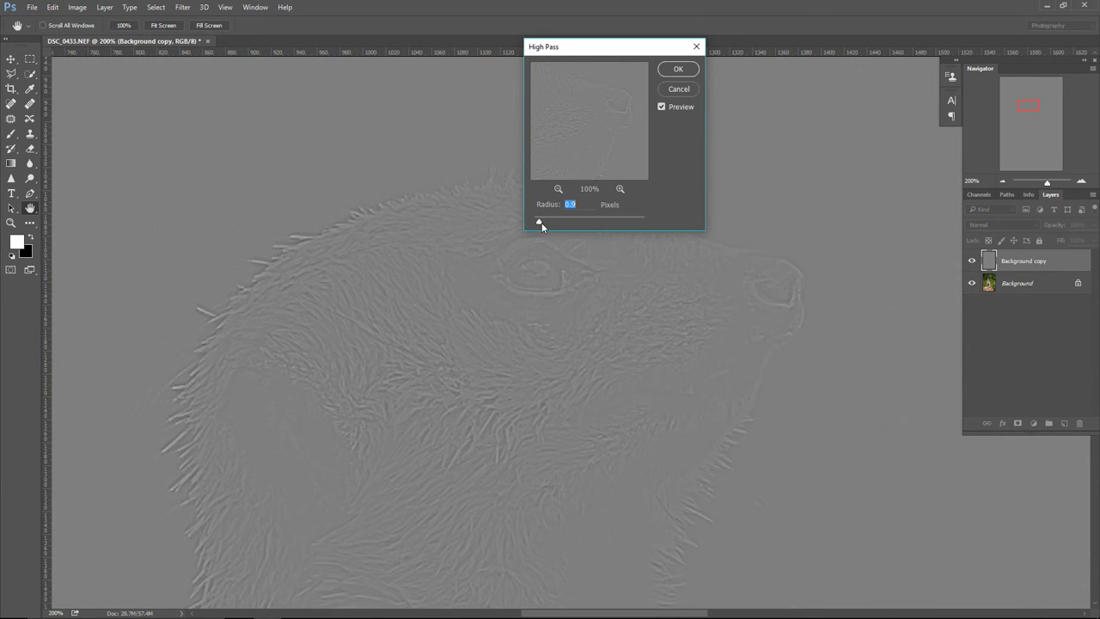
{"action": "left_click_drag", "start_coordinate": [540, 225], "coordinate": [541, 226]}
{"action": "left_click_drag", "start_coordinate": [541, 224], "coordinate": [591, 225]}
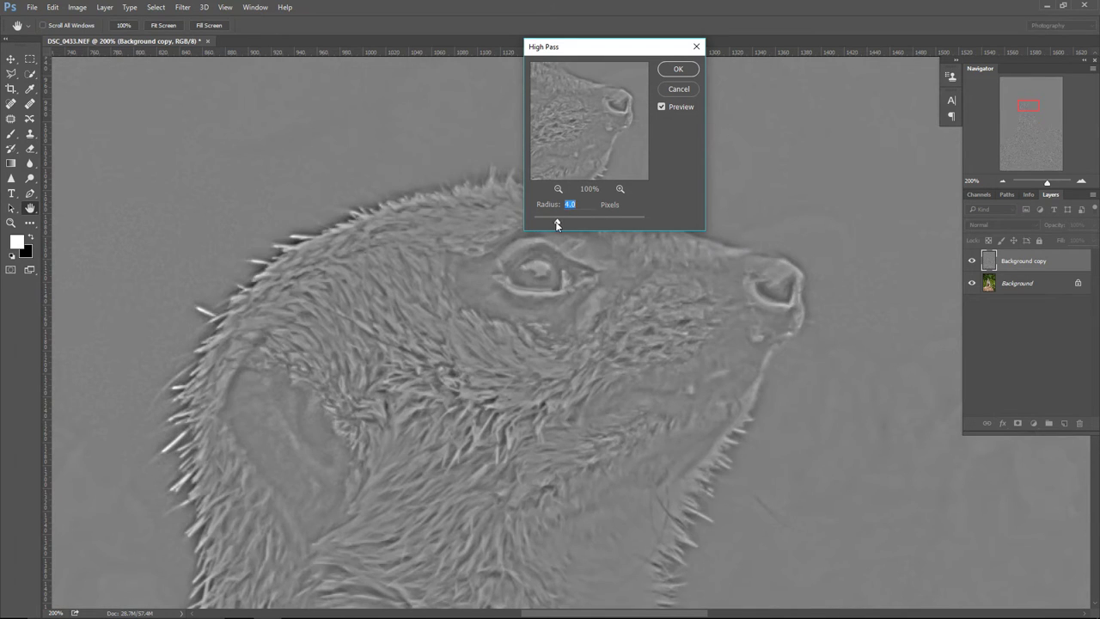
{"action": "left_click_drag", "start_coordinate": [557, 224], "coordinate": [540, 225]}
{"action": "left_click", "coordinate": [678, 68]}
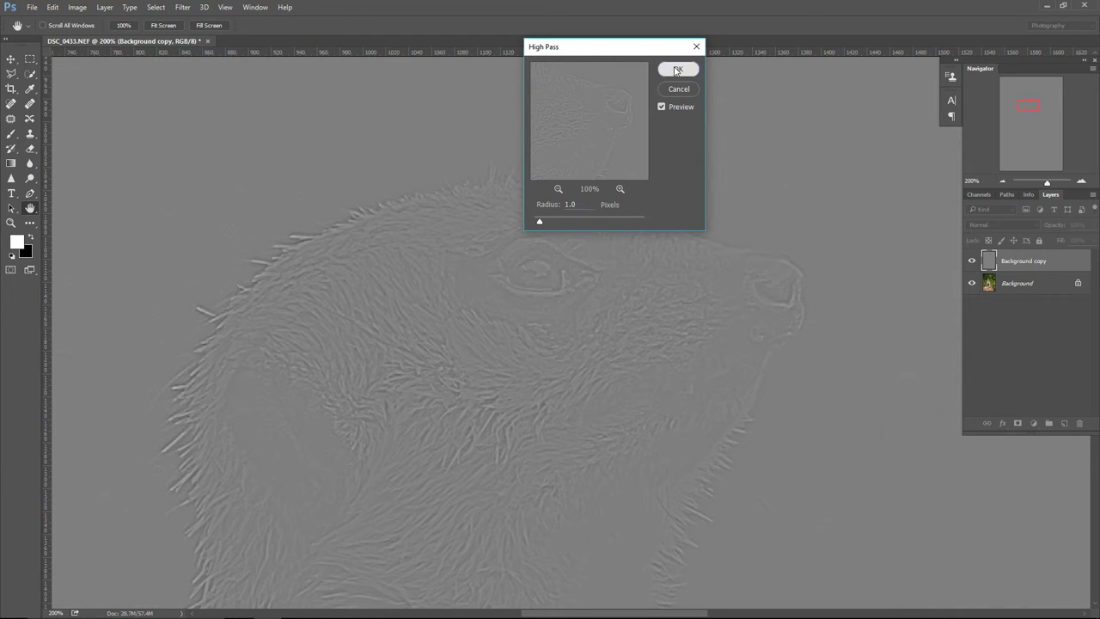
{"action": "key", "text": "b"}
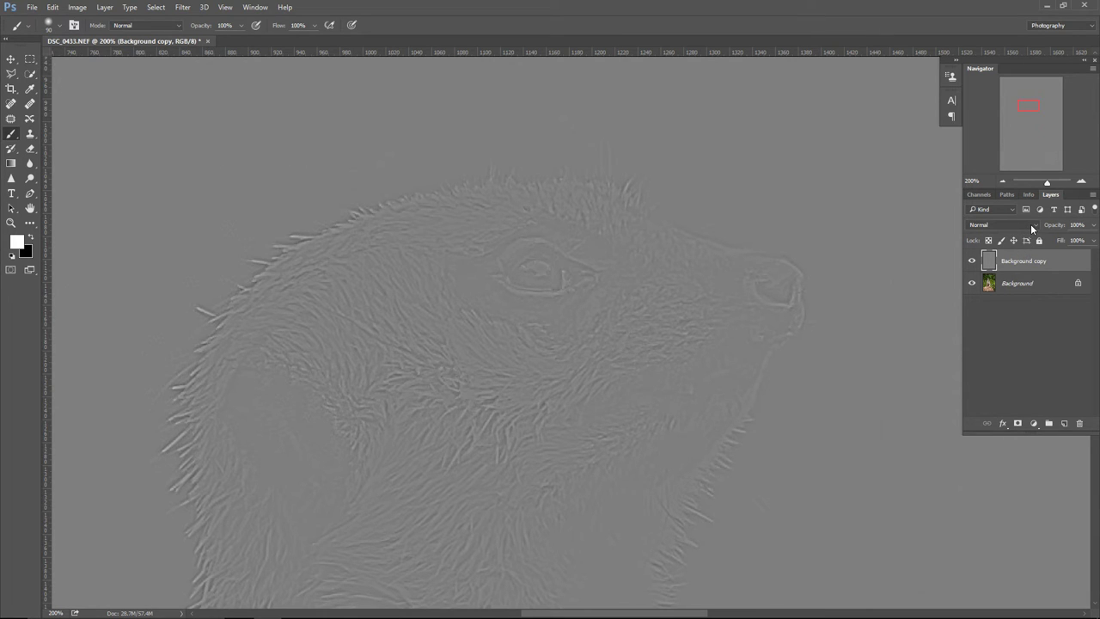
Set the Background copy's blend mode to Overlay and compare the meerkat's head with and without the layer
{"action": "left_click", "coordinate": [1032, 227]}
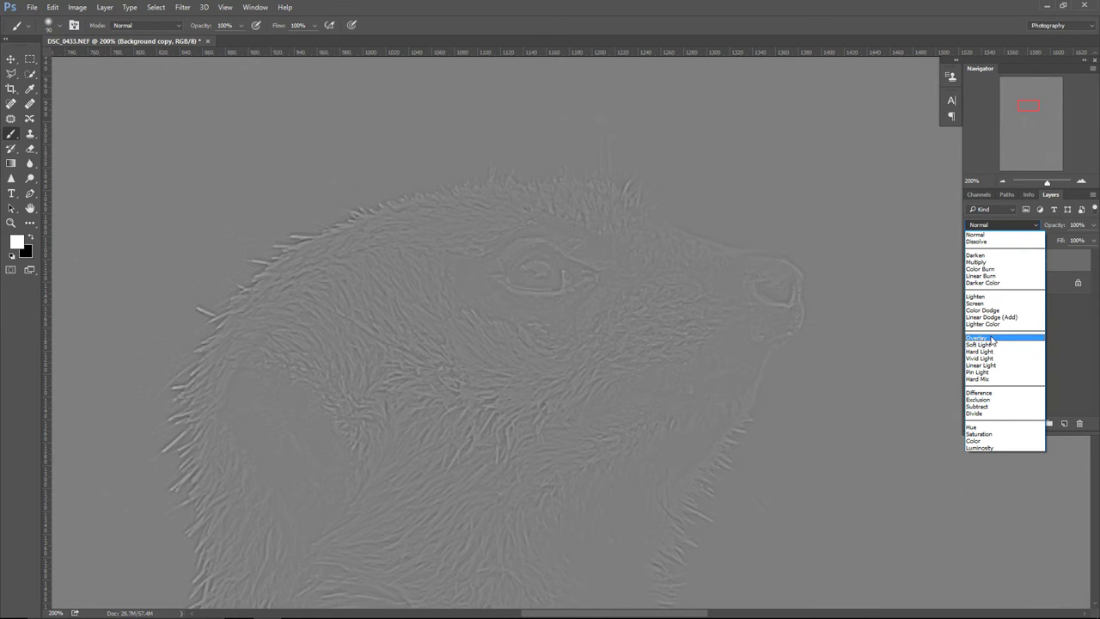
{"action": "left_click", "coordinate": [979, 337]}
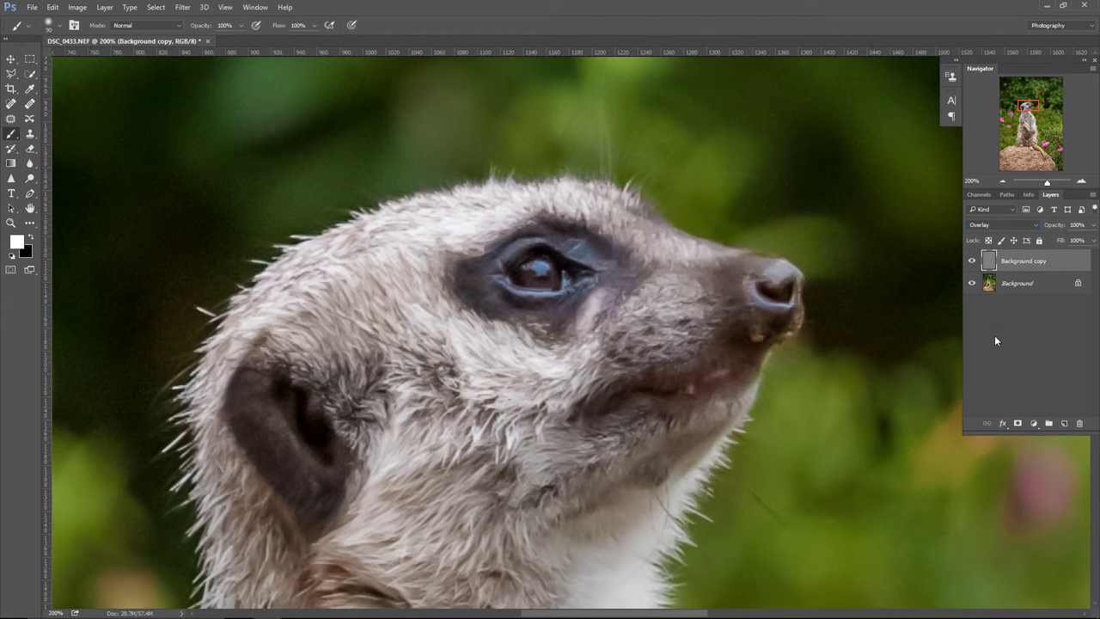
{"action": "left_click", "coordinate": [1012, 226]}
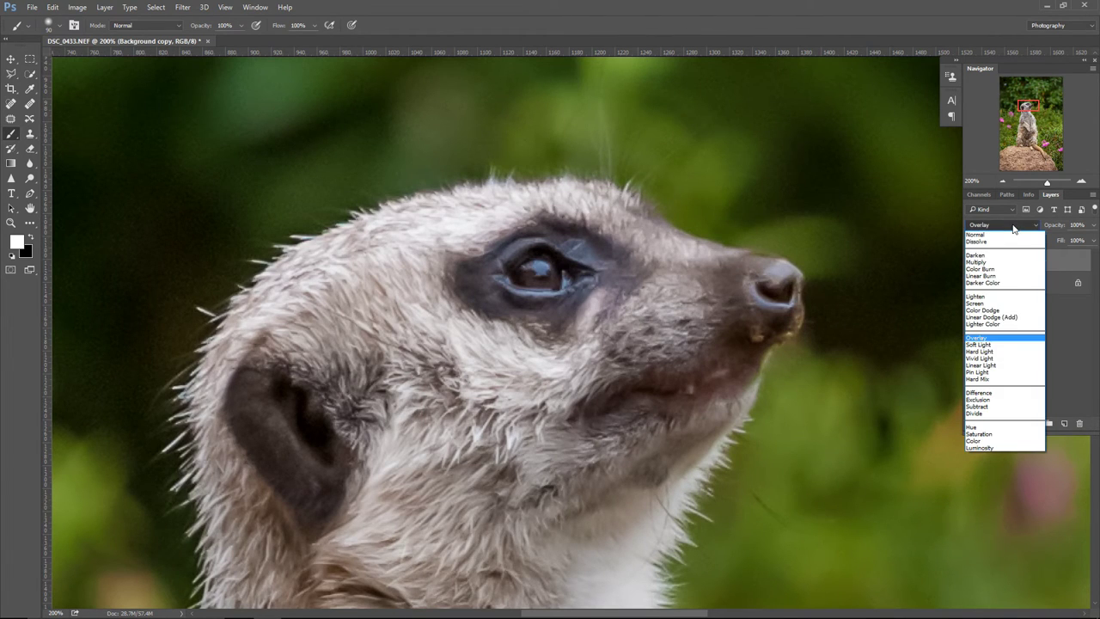
{"action": "left_click", "coordinate": [1048, 288]}
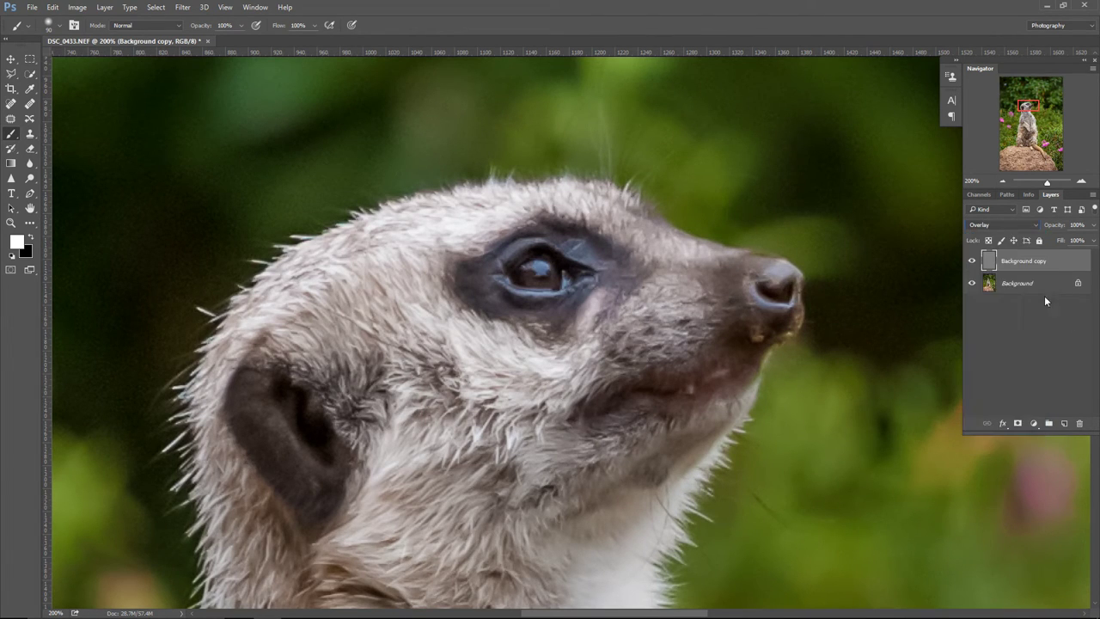
{"action": "left_click", "coordinate": [973, 261]}
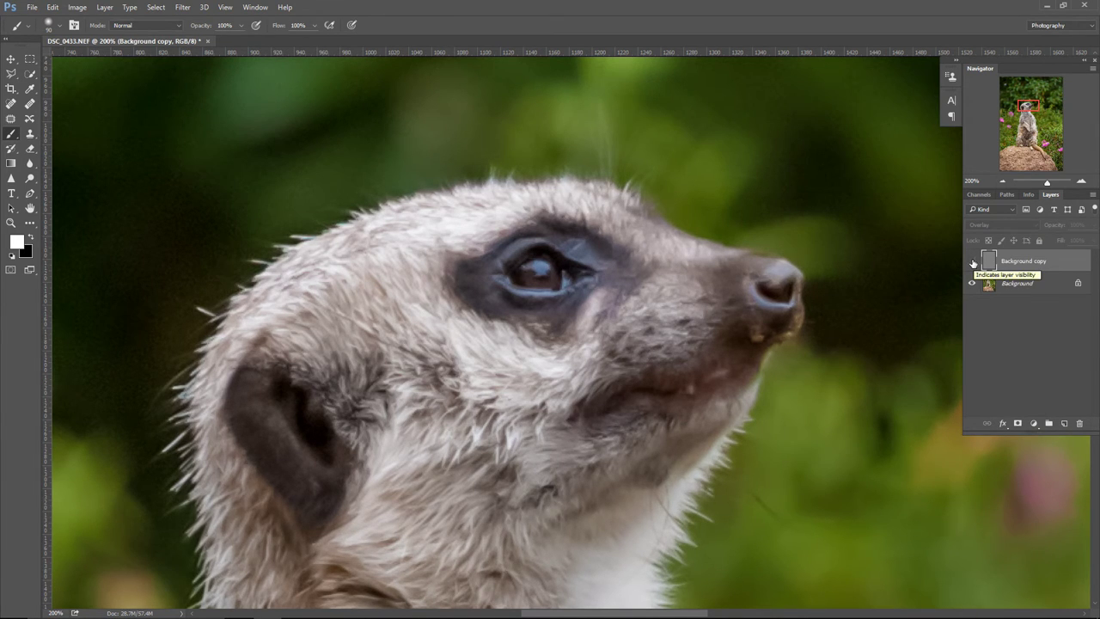
{"action": "left_click", "coordinate": [973, 262]}
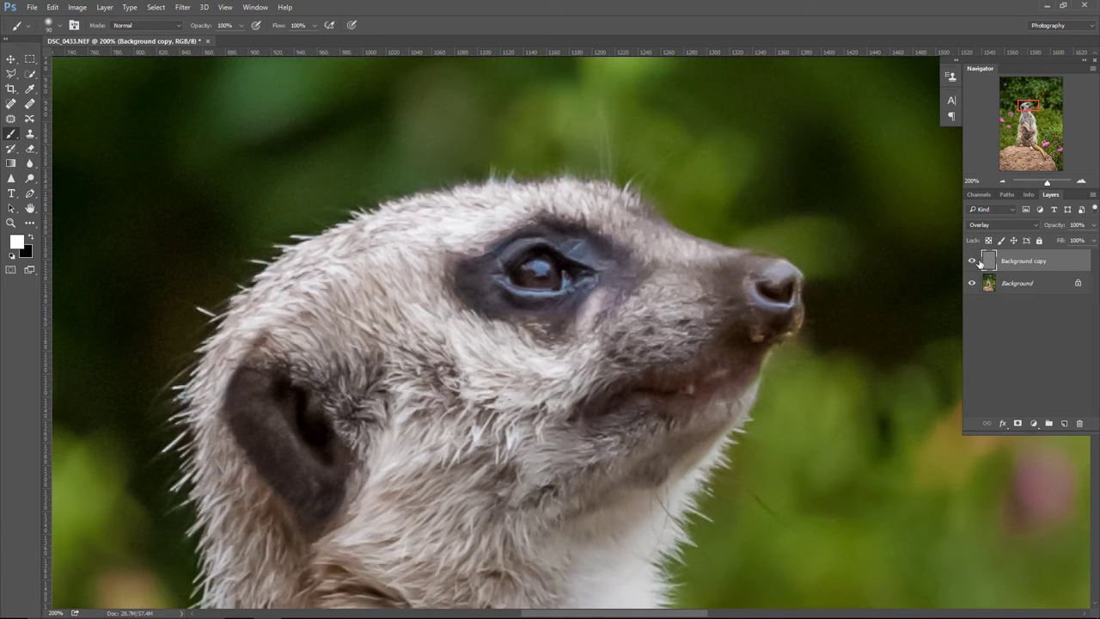
{"action": "left_click", "coordinate": [972, 262]}
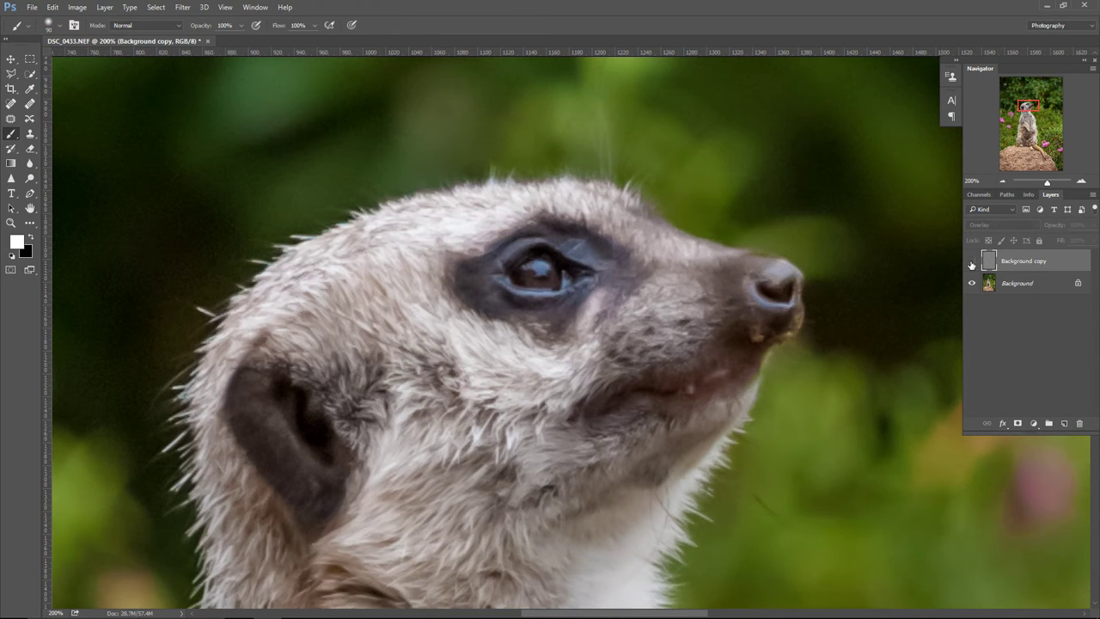
{"action": "left_click", "coordinate": [972, 262]}
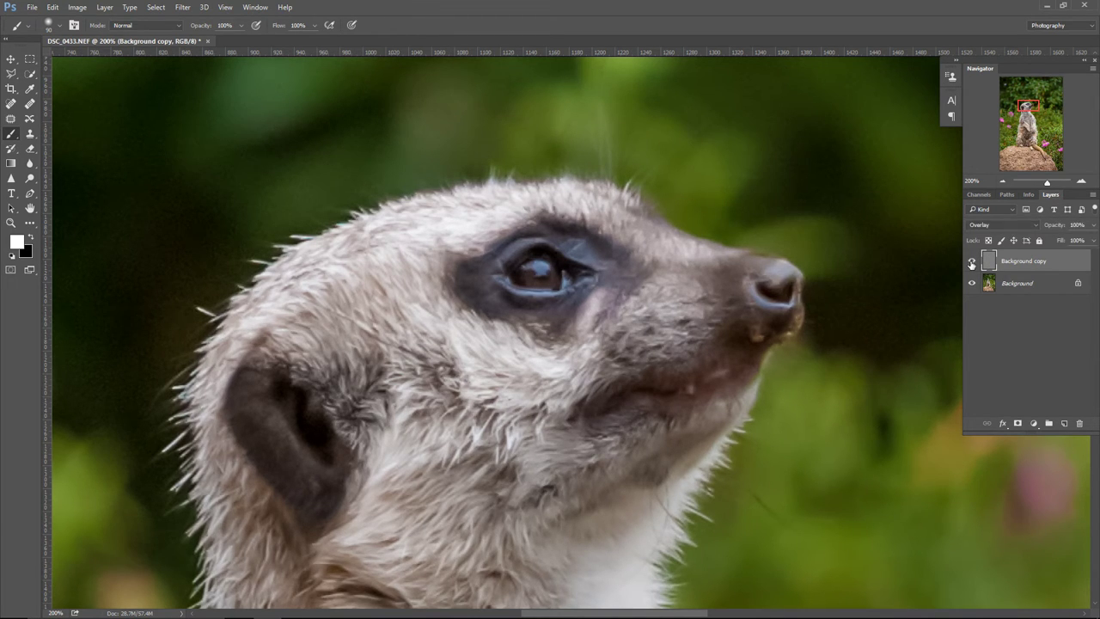
Change the Background copy's blend mode to Linear Light and lower the layer's opacity to 54%
{"action": "left_click", "coordinate": [1001, 224]}
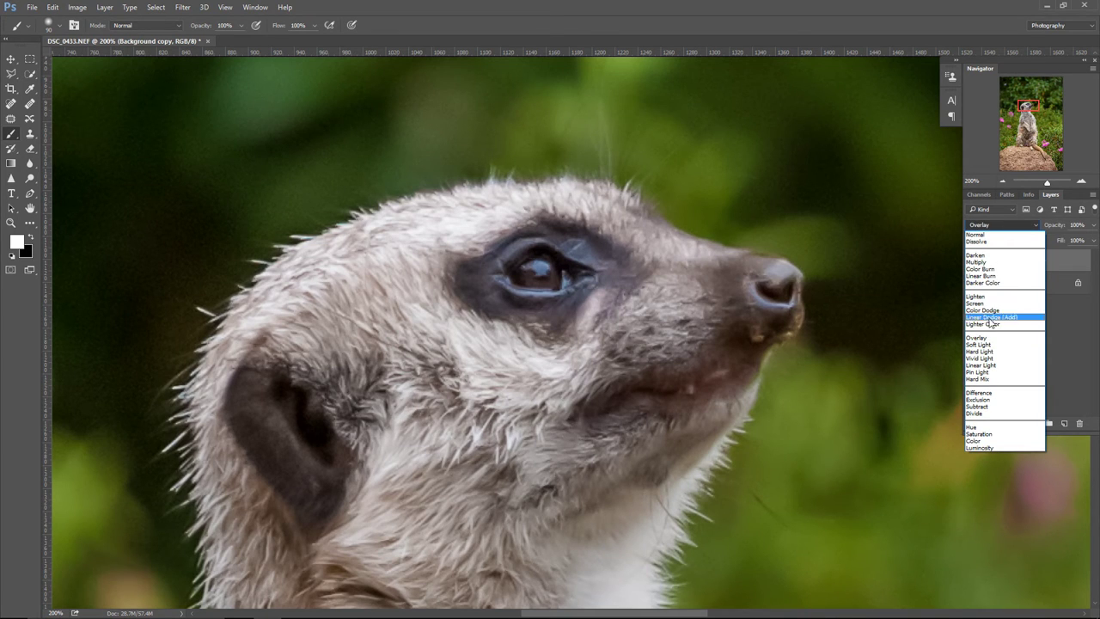
{"action": "left_click", "coordinate": [987, 365]}
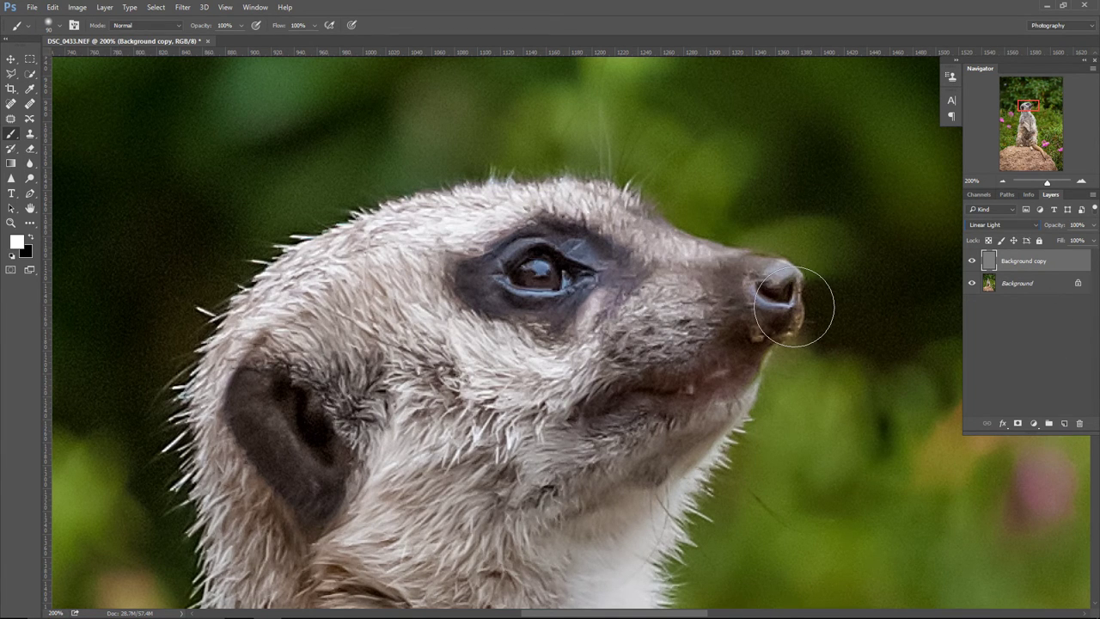
{"action": "key", "text": "ctrl+minus"}
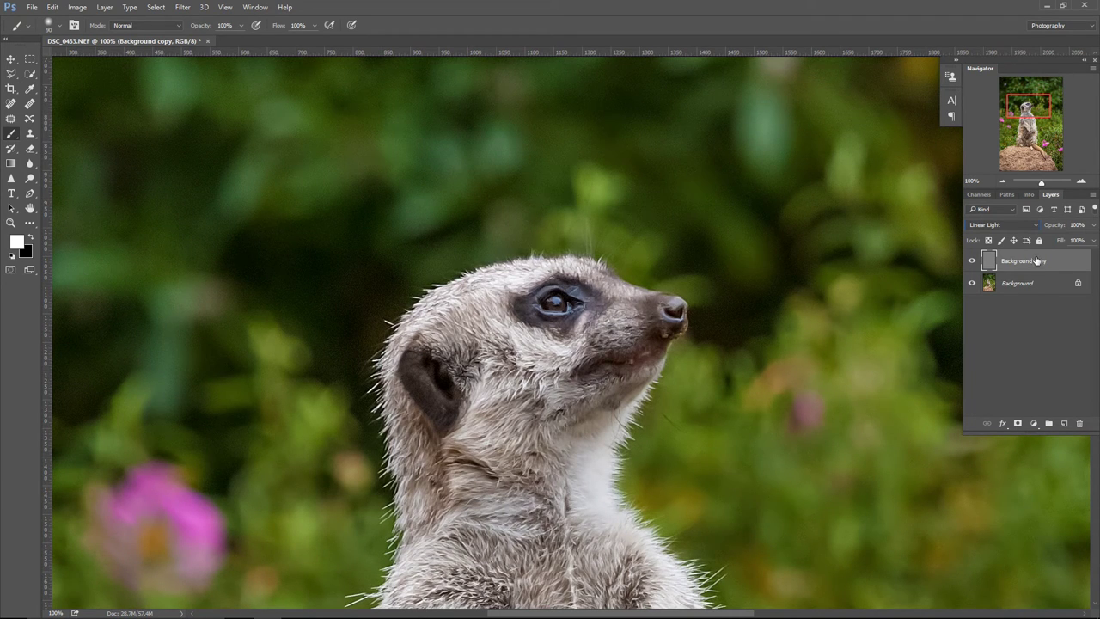
{"action": "left_click", "coordinate": [1093, 225]}
{"action": "left_click_drag", "start_coordinate": [1092, 242], "coordinate": [1067, 244]}
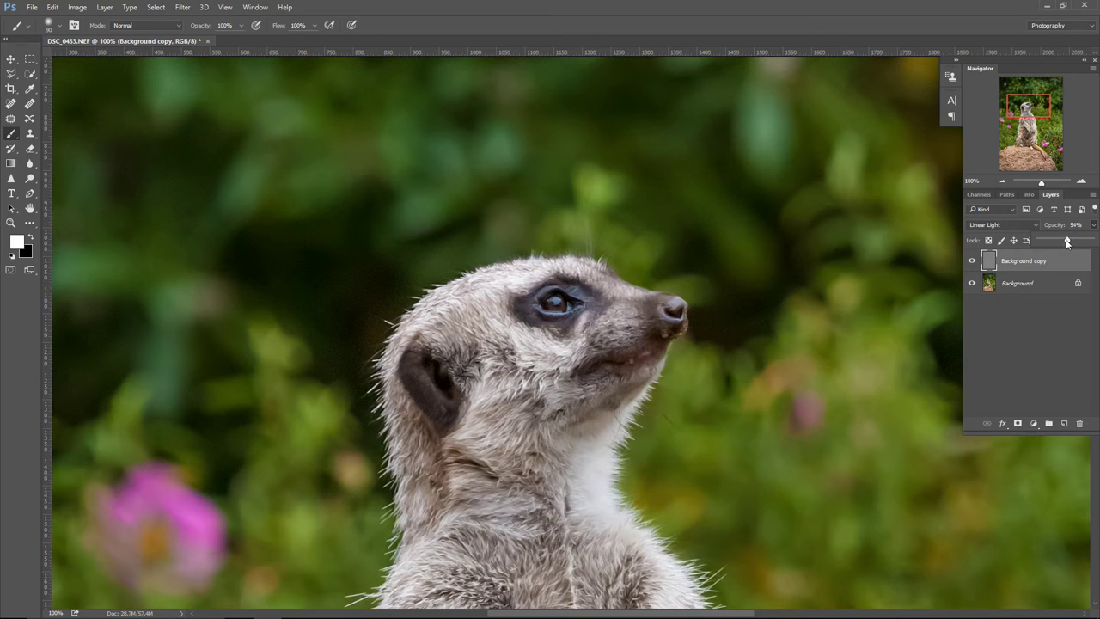
{"action": "left_click", "coordinate": [1035, 334]}
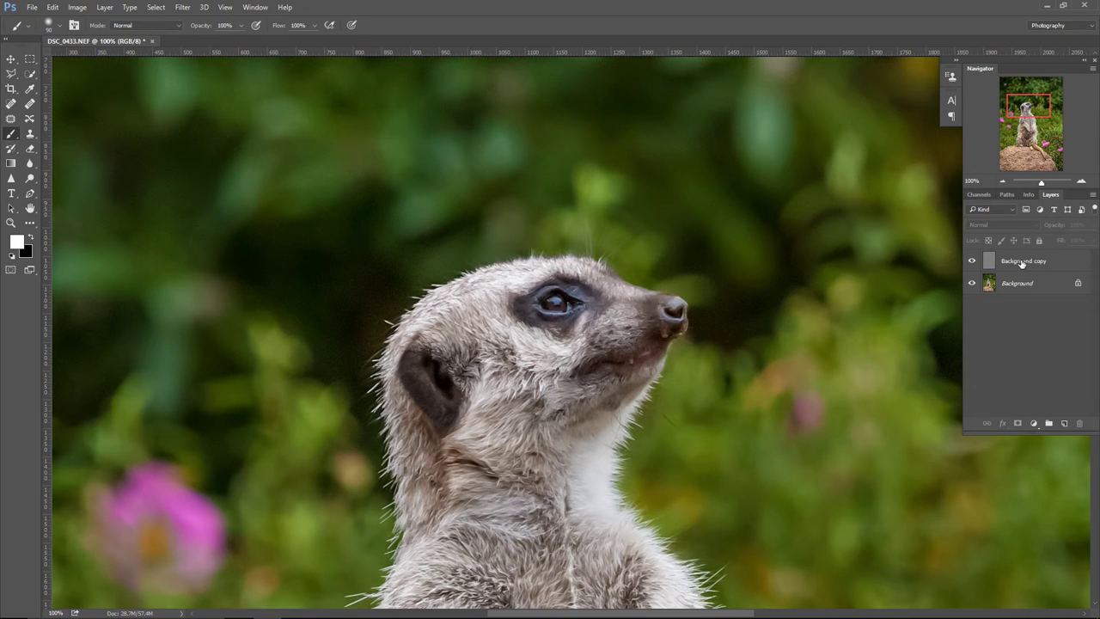
Compare the head and the blurred foliage beside it with and without the High Pass layer
{"action": "left_click_drag", "start_coordinate": [899, 312], "coordinate": [638, 337]}
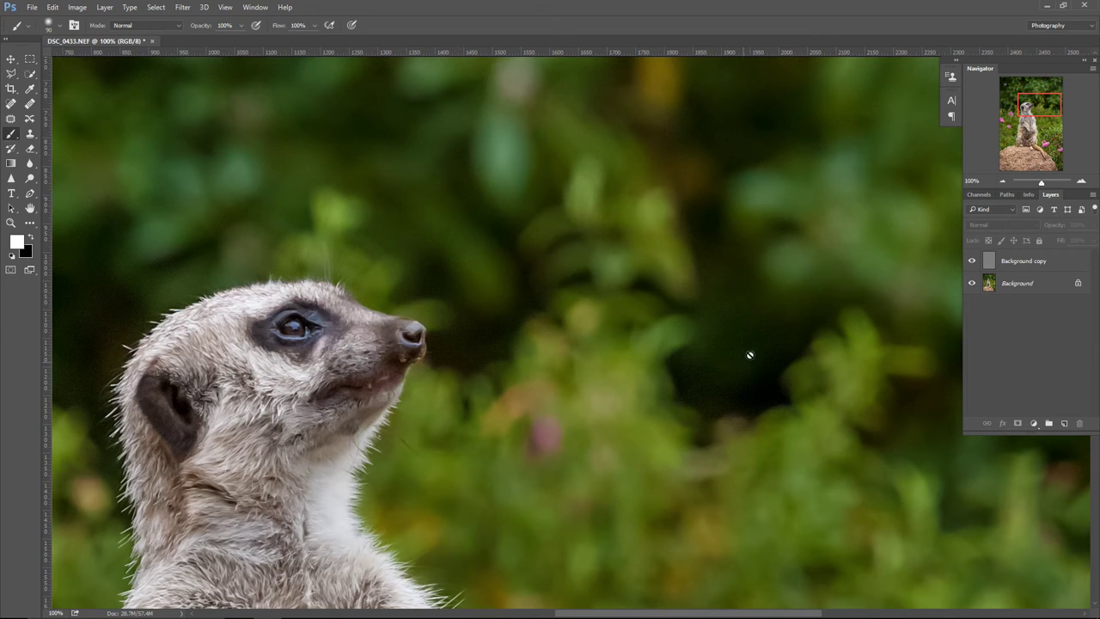
{"action": "left_click", "coordinate": [972, 261]}
{"action": "left_click", "coordinate": [972, 262]}
Add a layer mask to the Background copy and invert it to black to hide the sharpening
{"action": "left_click", "coordinate": [1021, 262]}
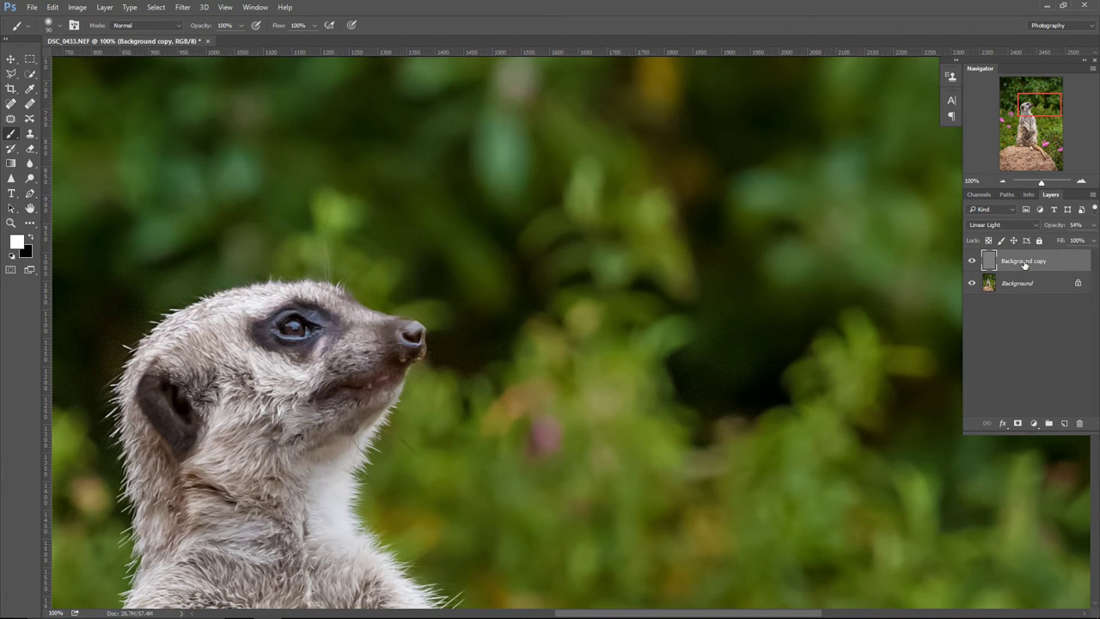
{"action": "left_click", "coordinate": [1017, 425]}
{"action": "left_click_drag", "start_coordinate": [1012, 268], "coordinate": [1014, 270]}
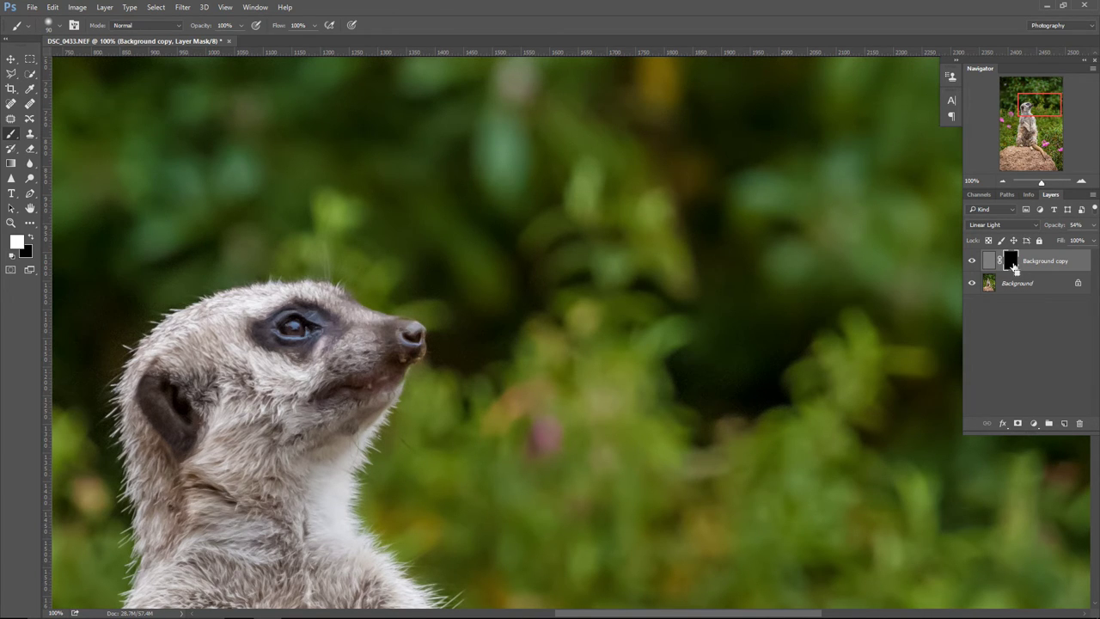
{"action": "key", "text": "ctrl+i"}
Paint white on the Background copy's mask over the meerkat's head, chest, arms and legs to reveal the sharpening there
{"action": "left_click_drag", "start_coordinate": [243, 371], "coordinate": [419, 336]}
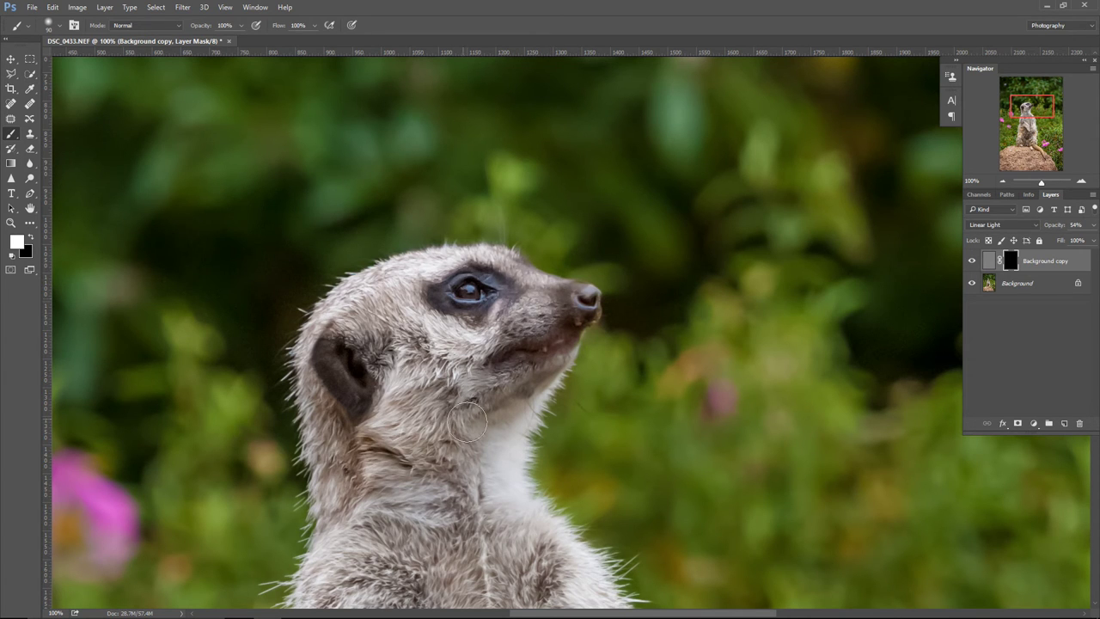
{"action": "left_click_drag", "start_coordinate": [397, 545], "coordinate": [411, 359]}
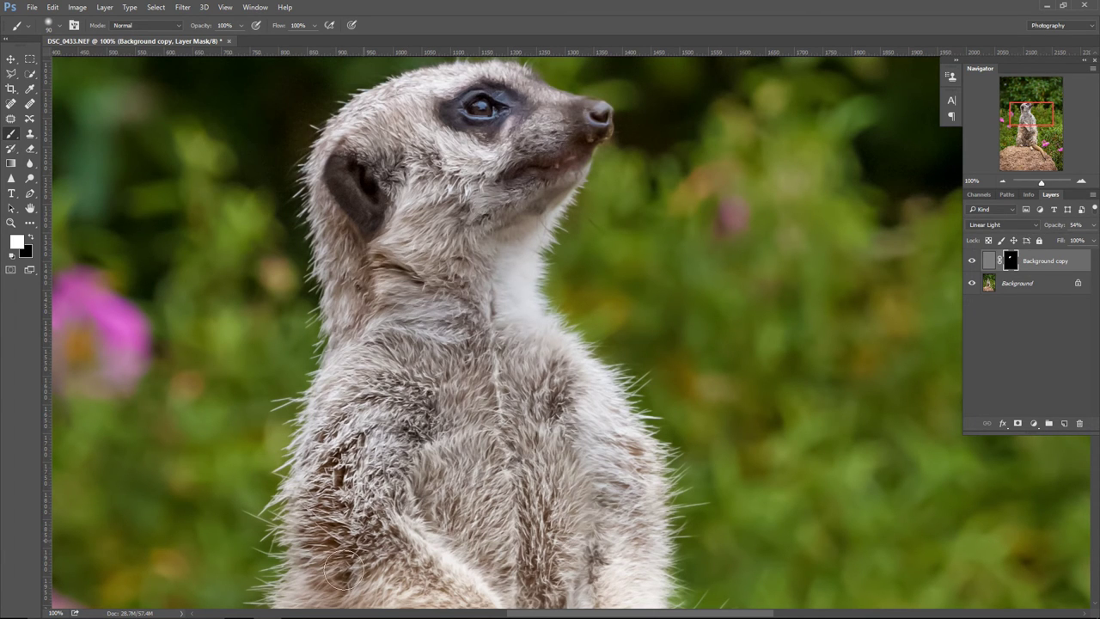
{"action": "left_click_drag", "start_coordinate": [451, 370], "coordinate": [449, 367]}
{"action": "scroll", "coordinate": [449, 367], "scroll_direction": "down", "scroll_amount": 5}
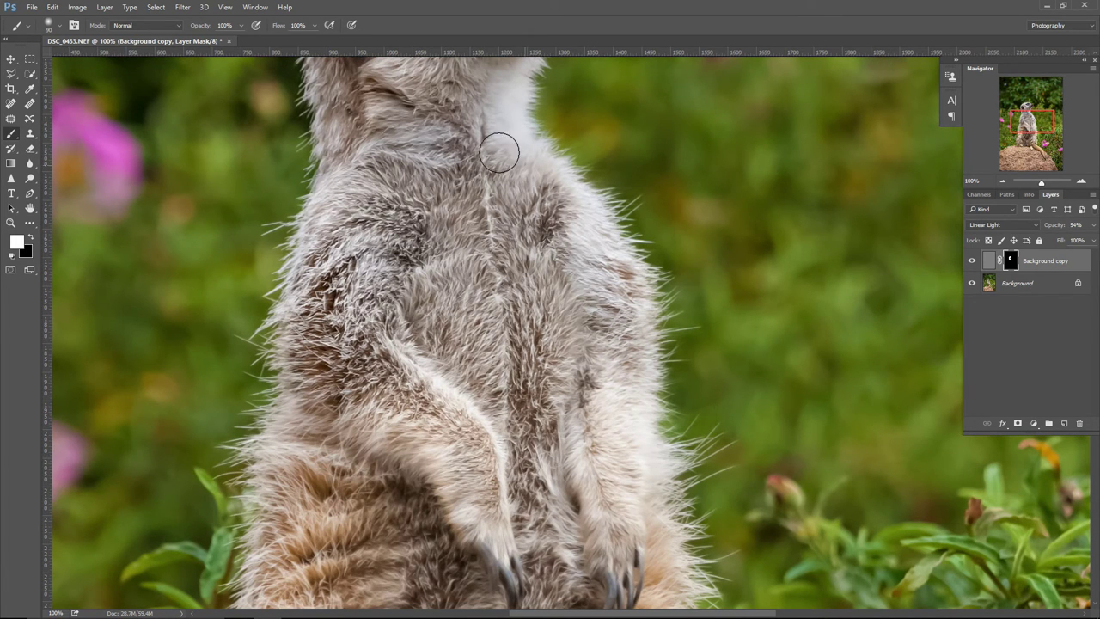
{"action": "left_click_drag", "start_coordinate": [412, 439], "coordinate": [444, 325]}
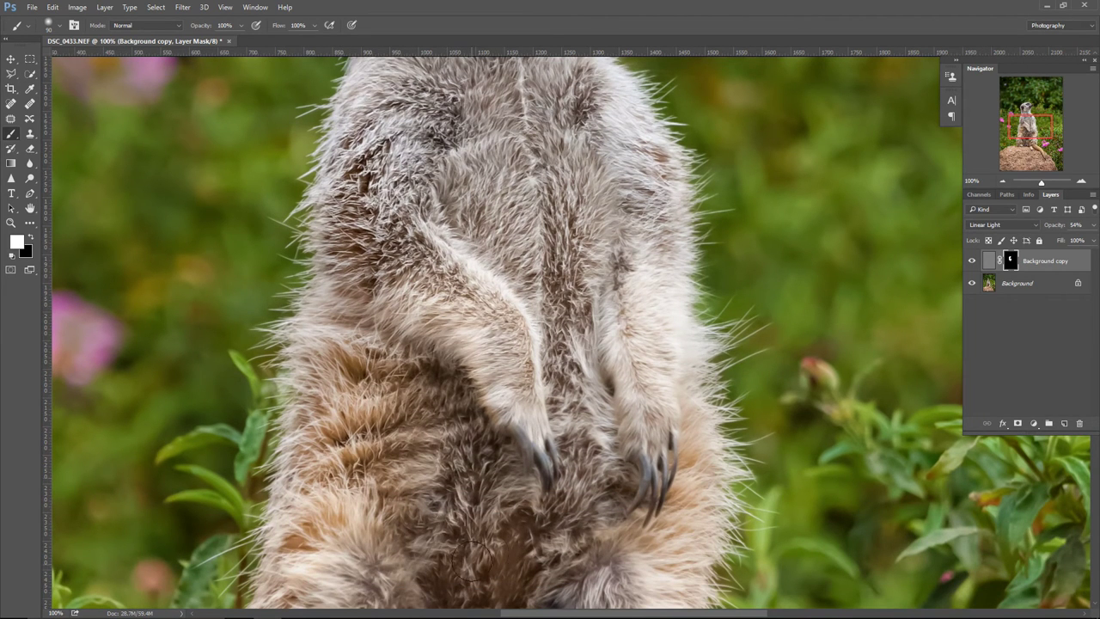
{"action": "left_click_drag", "start_coordinate": [602, 512], "coordinate": [632, 366]}
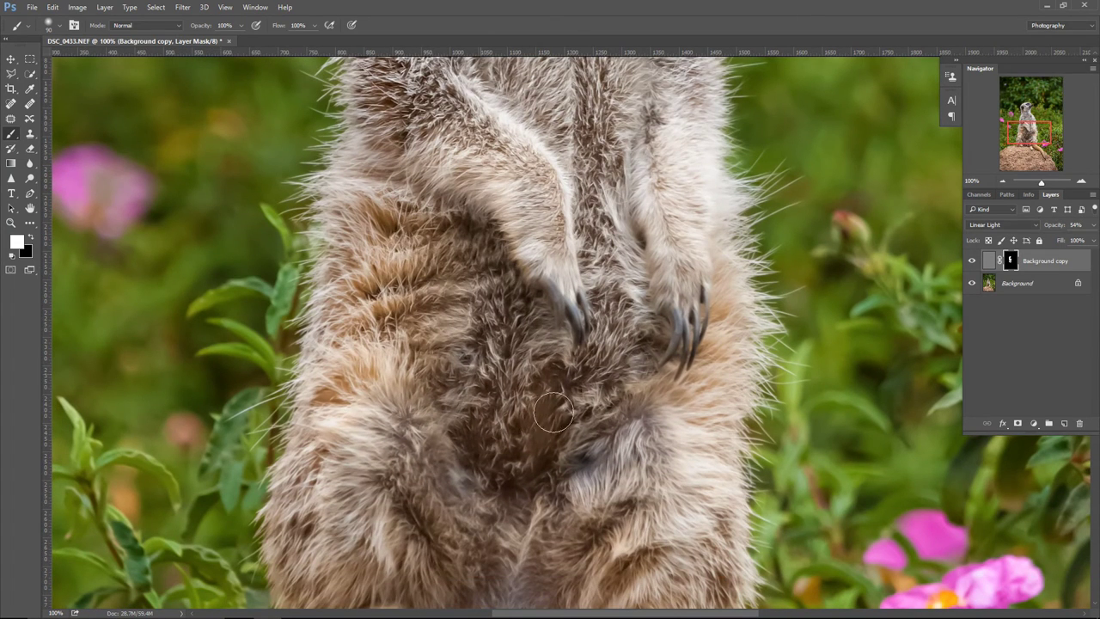
{"action": "left_click_drag", "start_coordinate": [636, 471], "coordinate": [647, 314]}
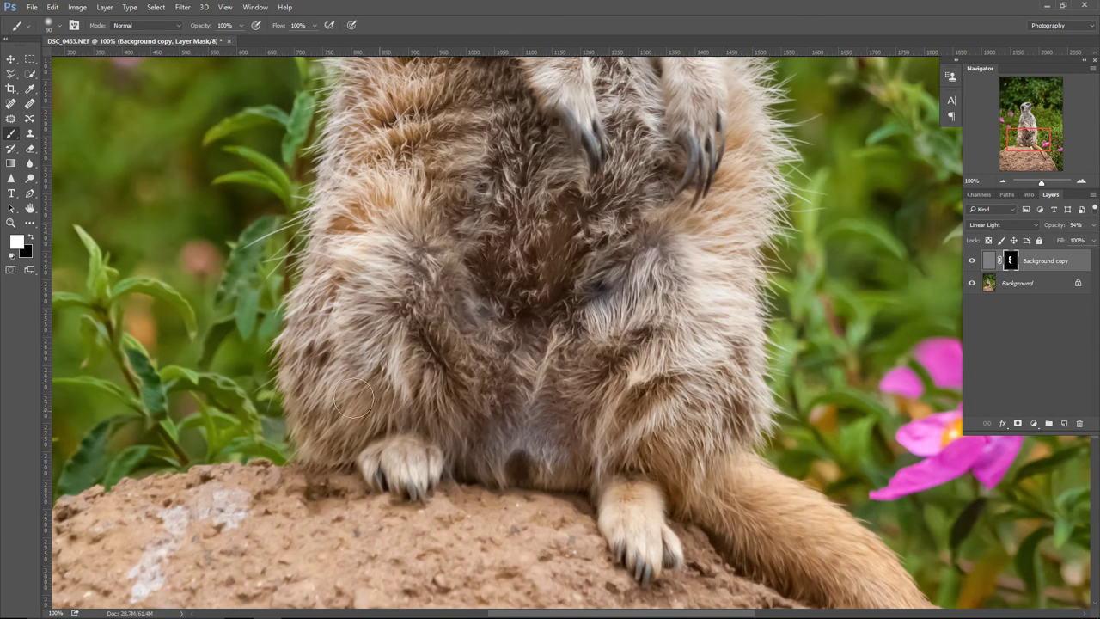
Compare the meerkat's head and upper body with and without the masked High Pass layer
{"action": "left_click_drag", "start_coordinate": [601, 230], "coordinate": [511, 512]}
{"action": "left_click_drag", "start_coordinate": [506, 307], "coordinate": [516, 604]}
{"action": "left_click_drag", "start_coordinate": [510, 364], "coordinate": [524, 407]}
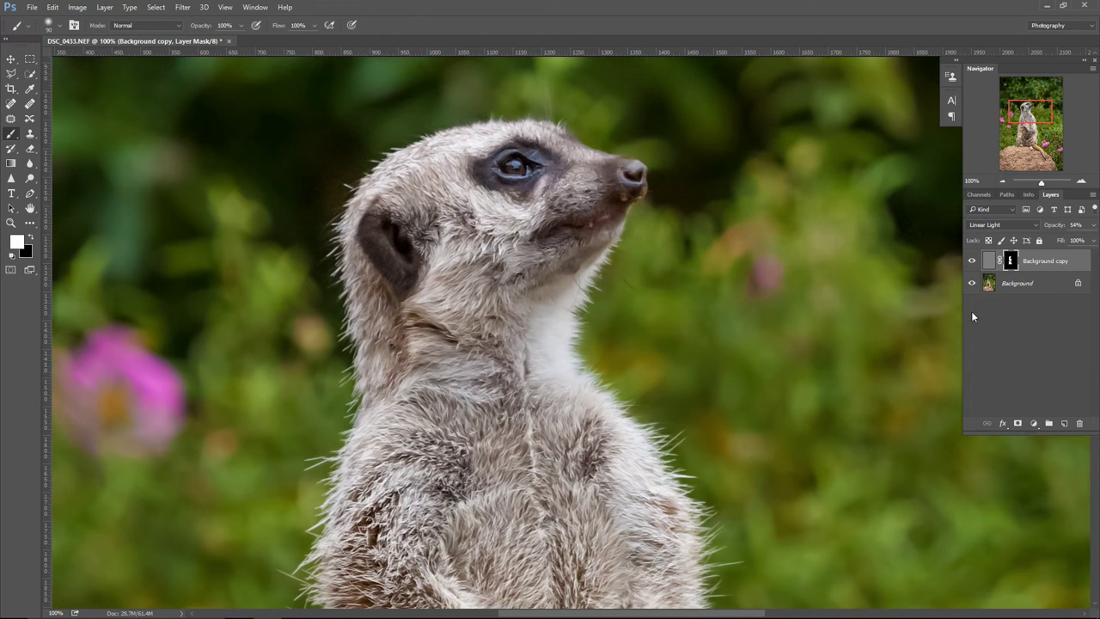
{"action": "left_click", "coordinate": [973, 260]}
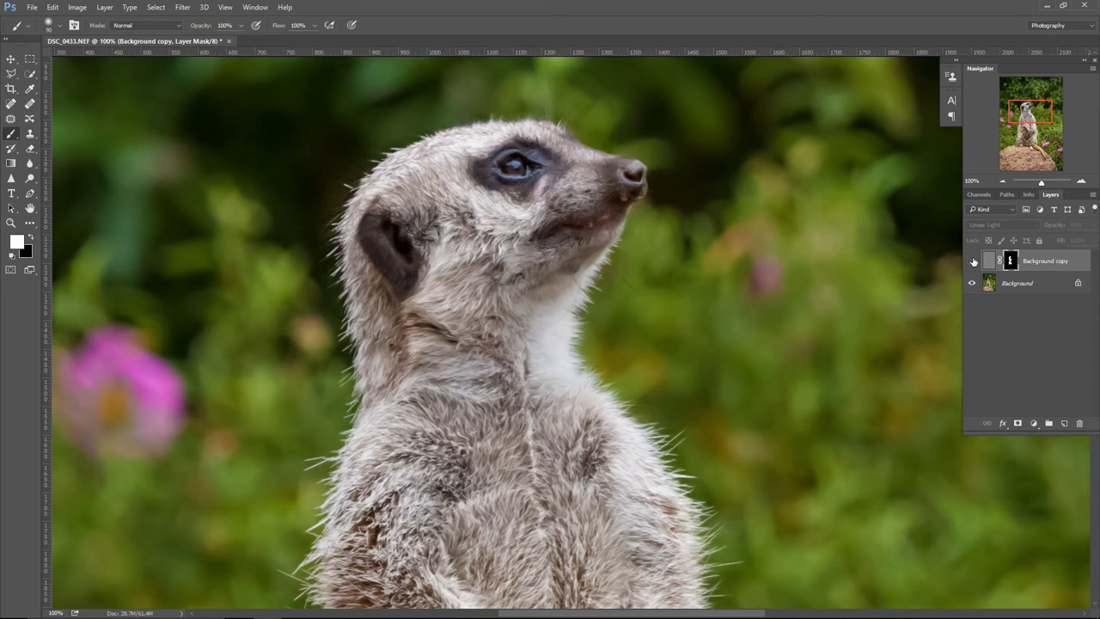
{"action": "left_click", "coordinate": [973, 260]}
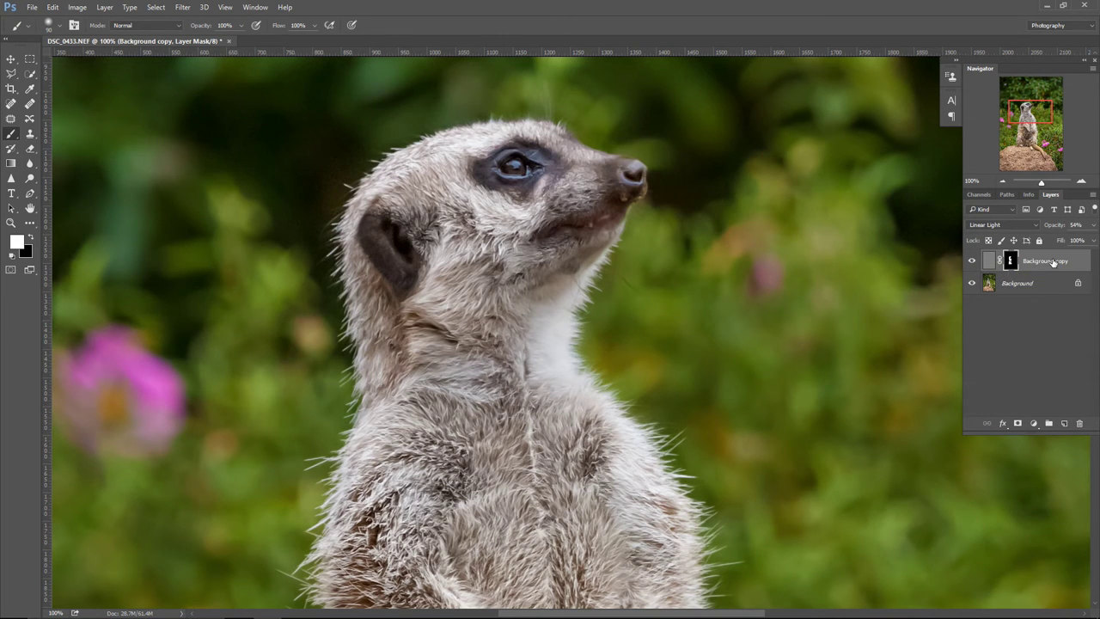
Delete the masked High Pass layer and duplicate the Background layer again
{"action": "left_click_drag", "start_coordinate": [1053, 261], "coordinate": [1079, 423]}
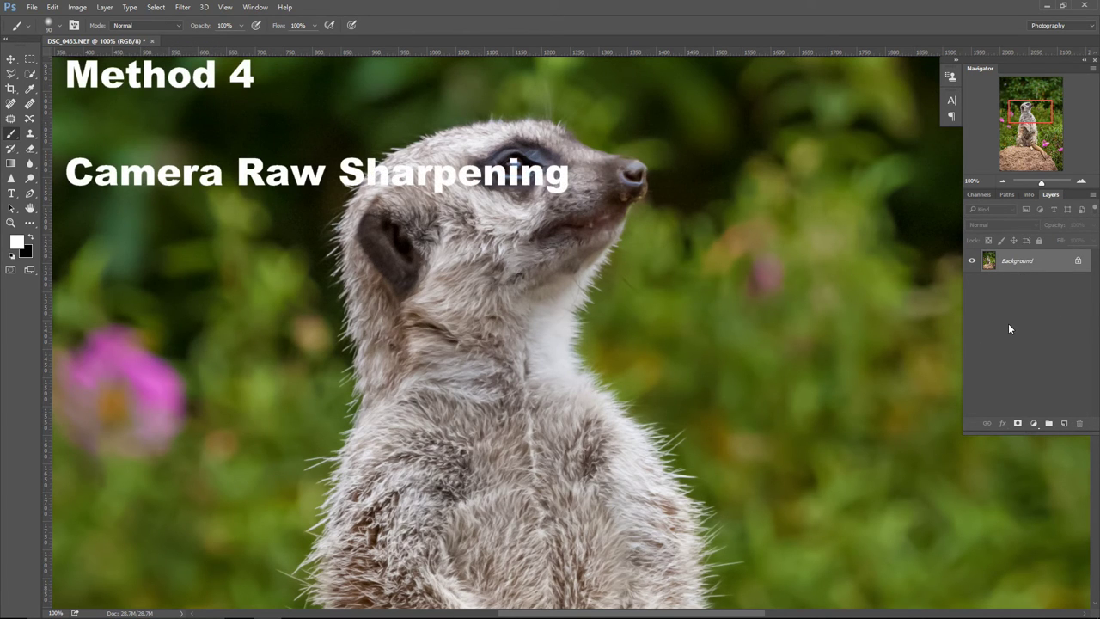
{"action": "left_click_drag", "start_coordinate": [1052, 262], "coordinate": [1063, 423]}
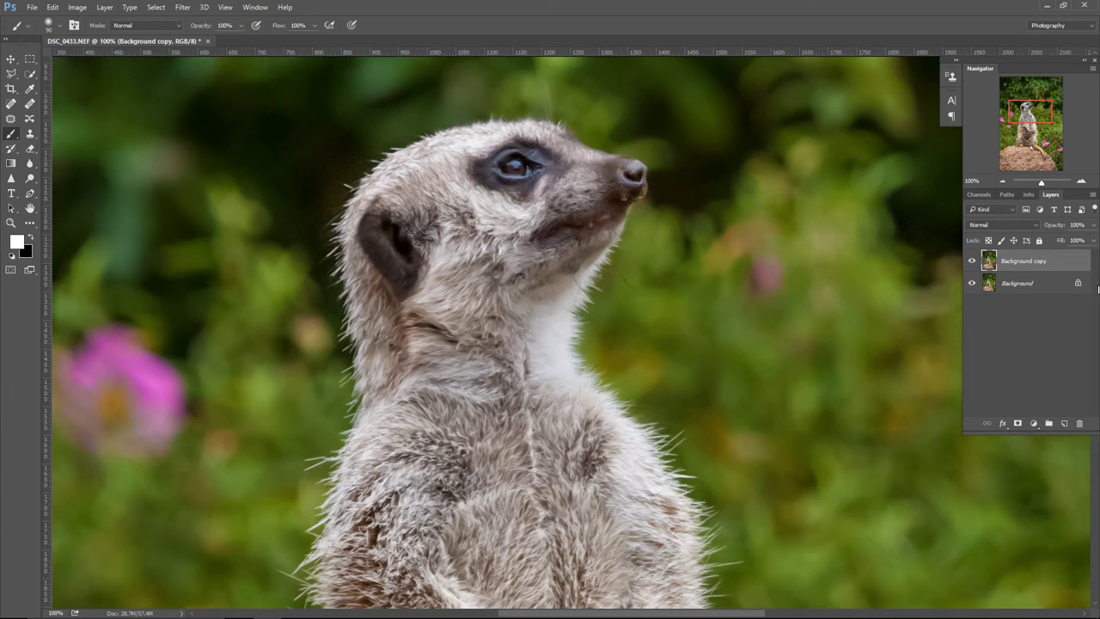
{"action": "left_click", "coordinate": [183, 8]}
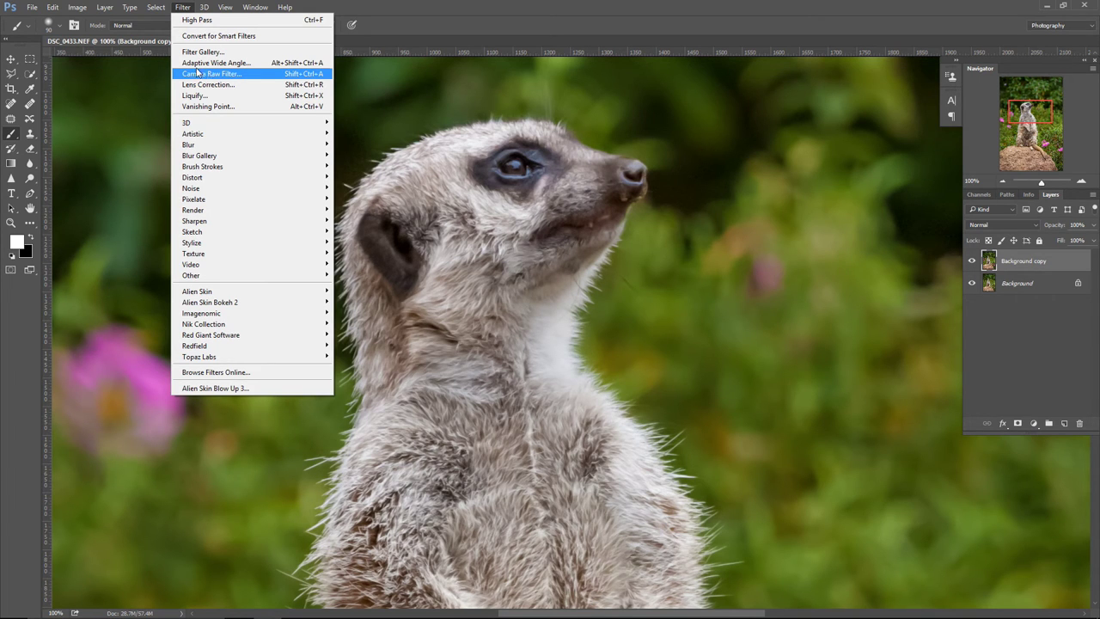
{"action": "left_click", "coordinate": [32, 8]}
{"action": "left_click", "coordinate": [33, 7]}
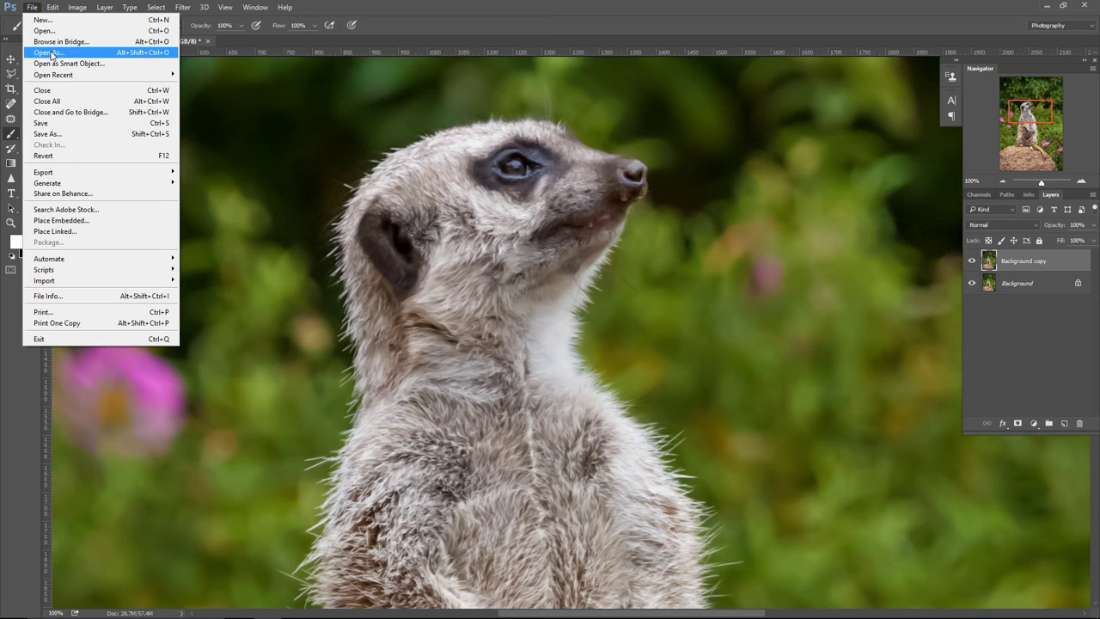
{"action": "key", "text": "Escape"}
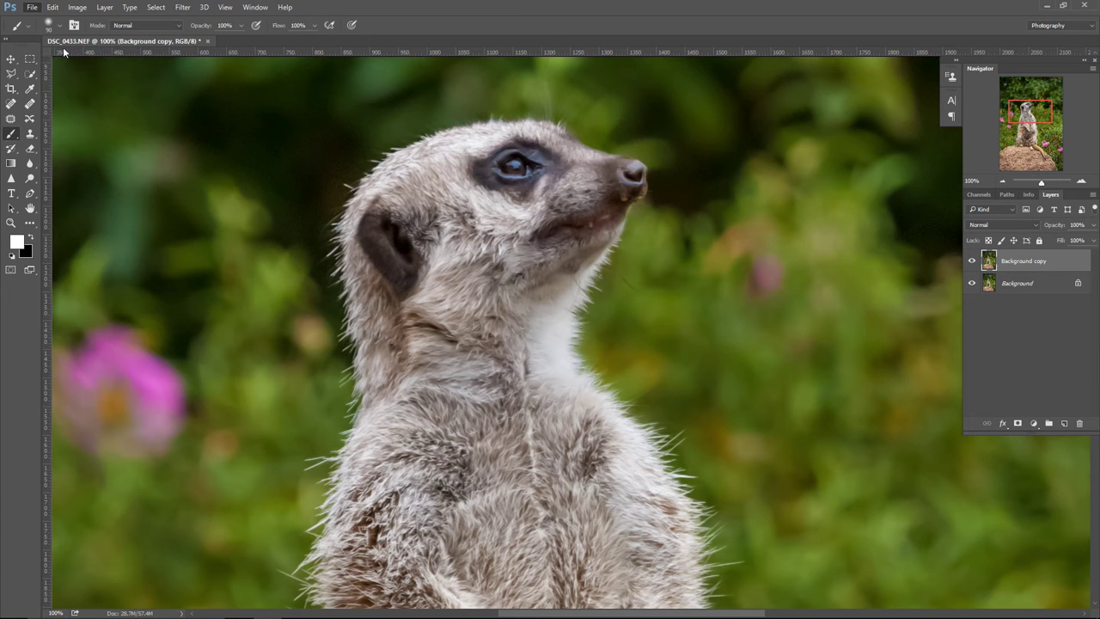
{"action": "key", "text": "ctrl+o"}
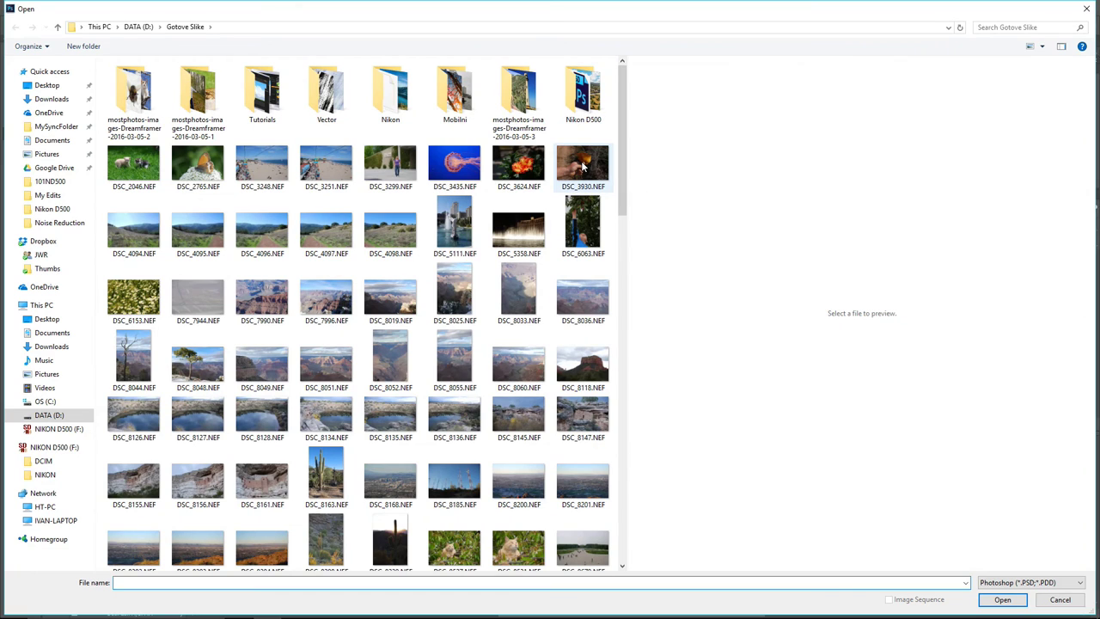
{"action": "left_click", "coordinate": [472, 165]}
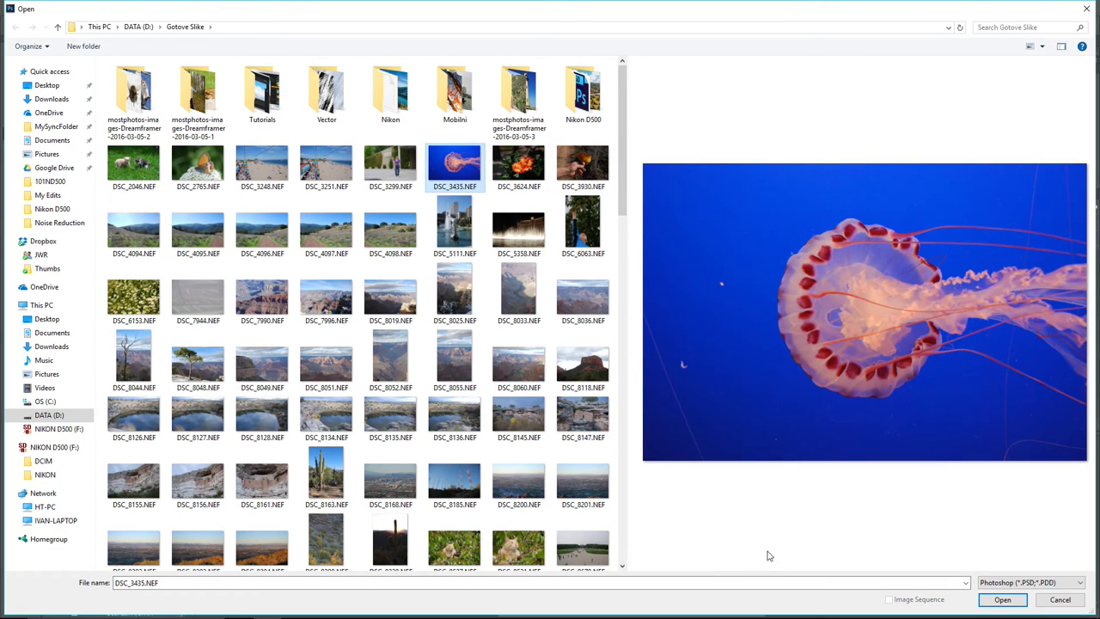
{"action": "left_click", "coordinate": [1046, 581]}
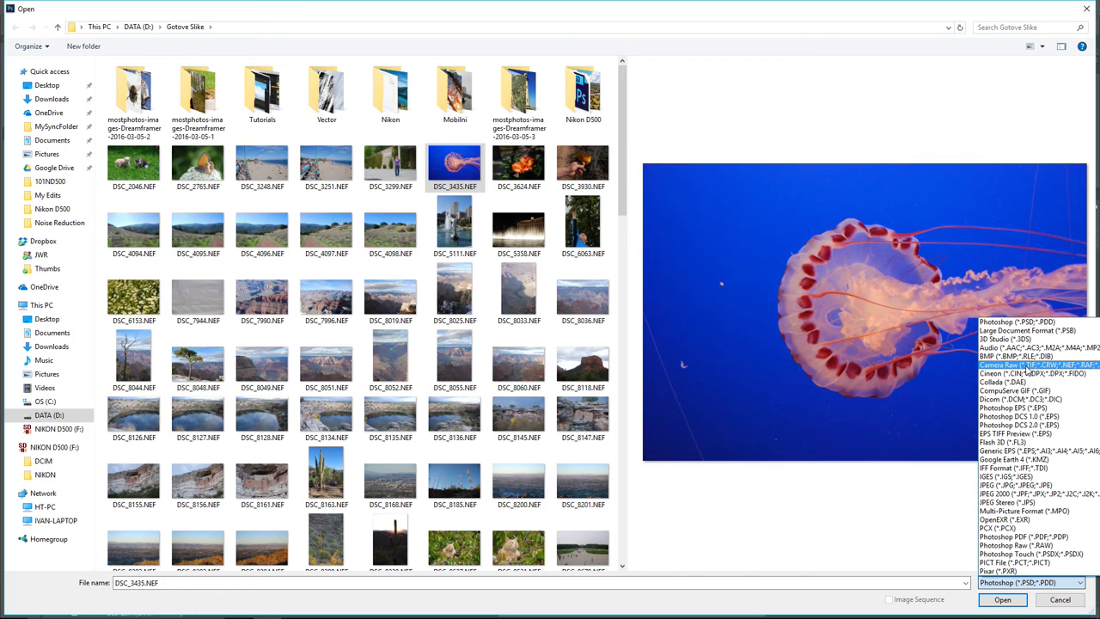
{"action": "left_click", "coordinate": [1060, 601]}
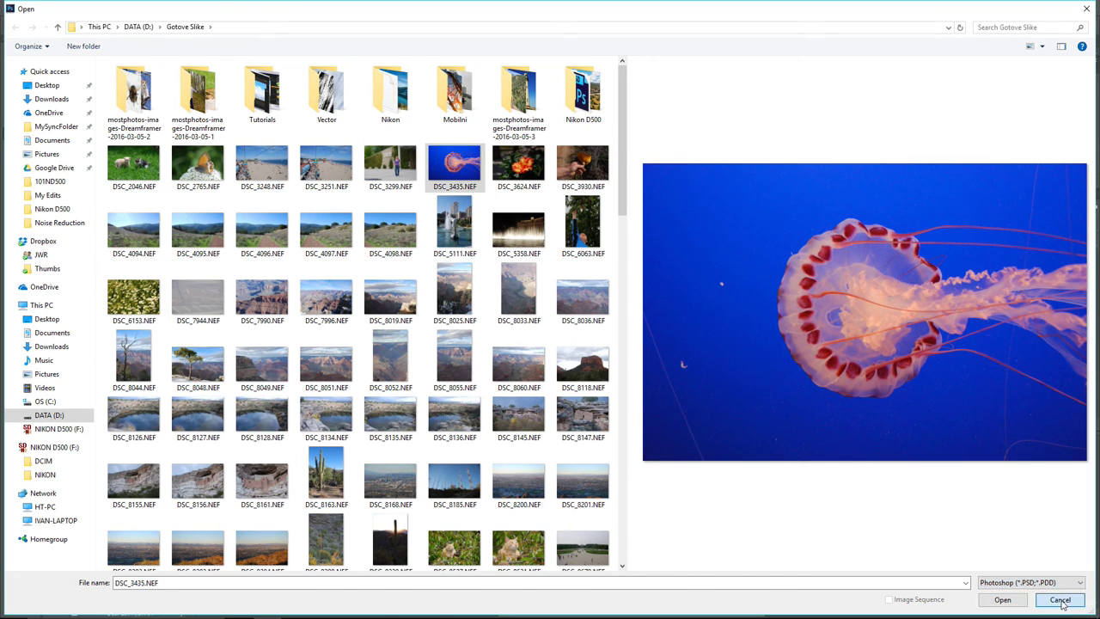
{"action": "left_click", "coordinate": [1001, 599]}
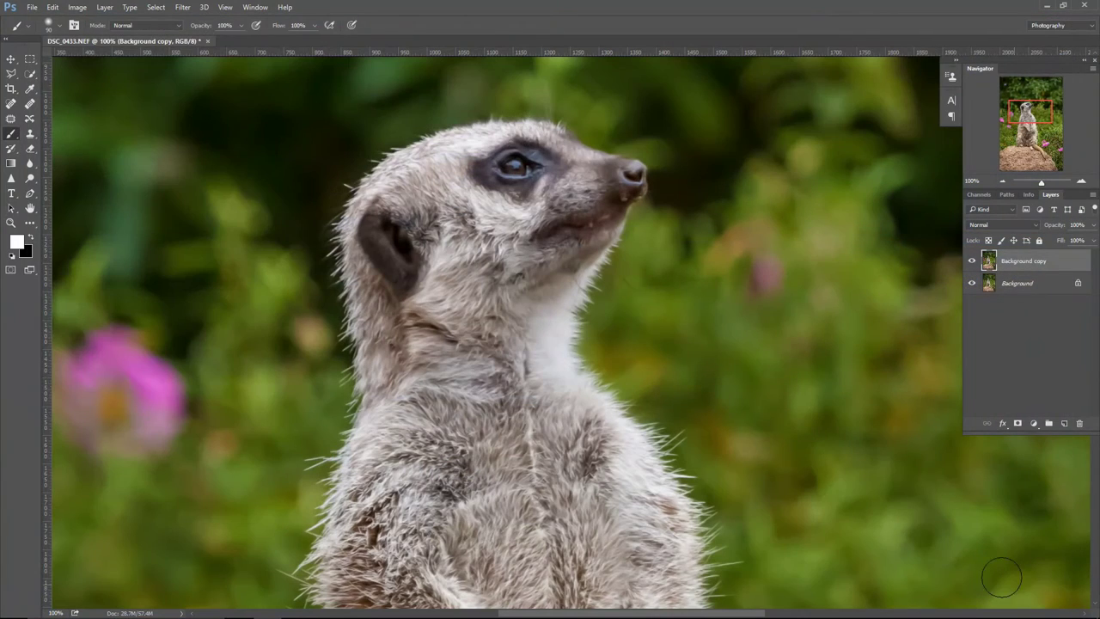
Open the Background copy in the Camera Raw Filter and bring up the Detail settings for sharpening and noise reduction
{"action": "left_click", "coordinate": [184, 8]}
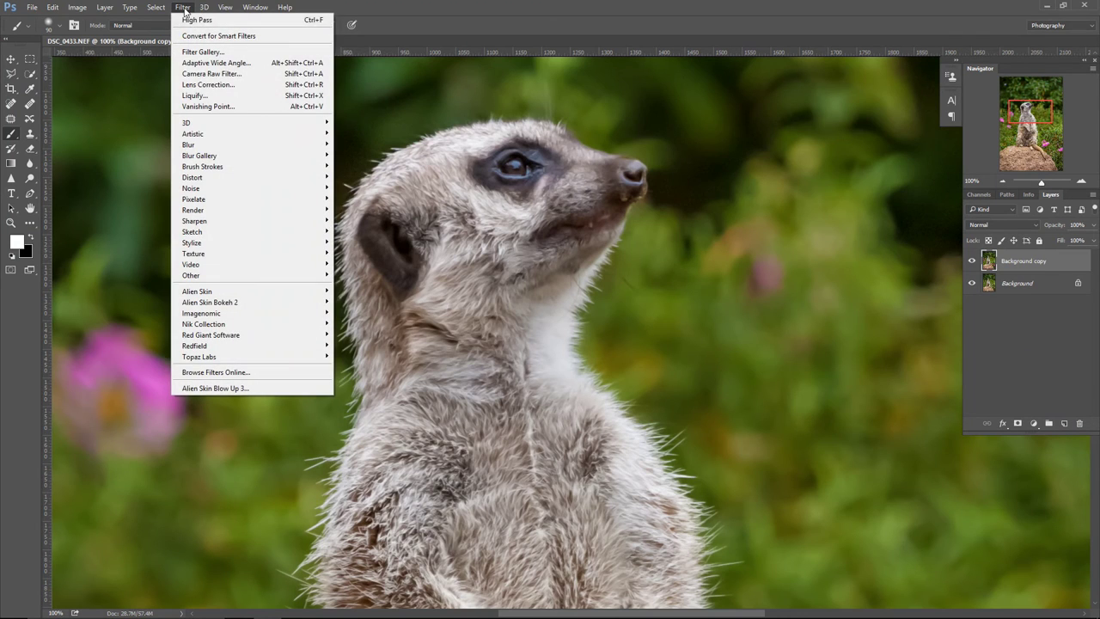
{"action": "left_click", "coordinate": [209, 76]}
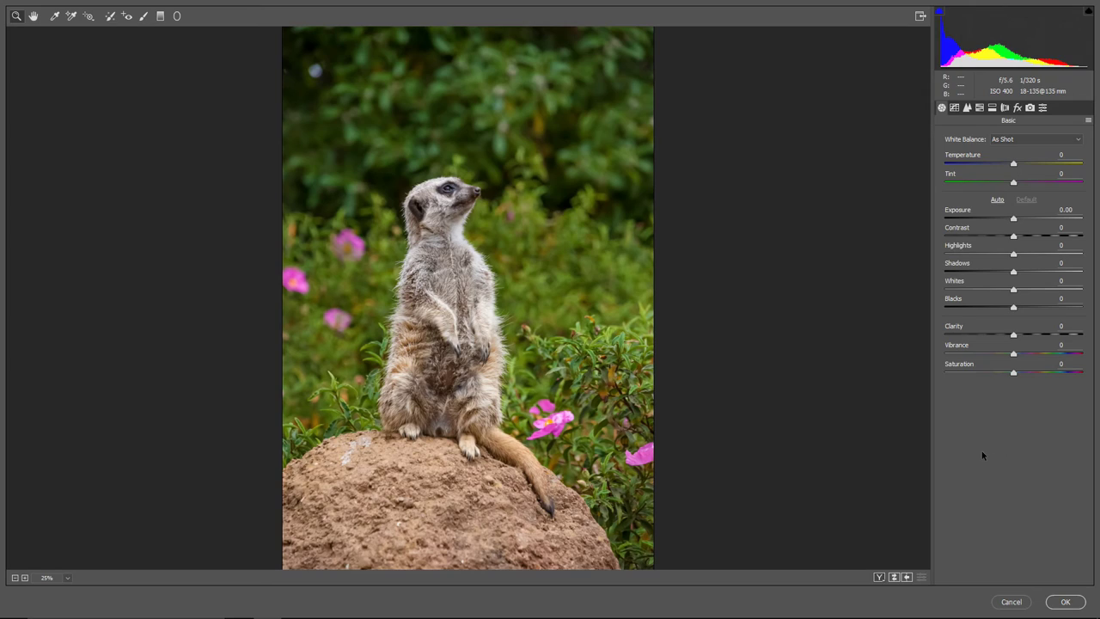
{"action": "key", "text": "ctrl+equal"}
{"action": "key", "text": "ctrl+equal"}
{"action": "key", "text": "ctrl+equal"}
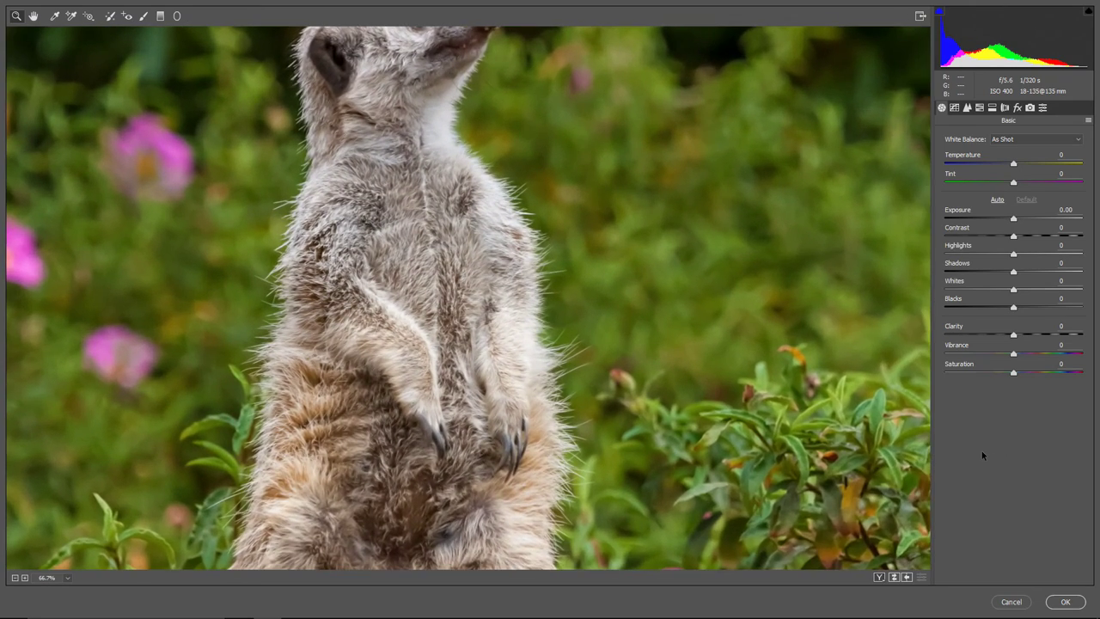
{"action": "key", "text": "ctrl+equal"}
{"action": "left_click_drag", "start_coordinate": [580, 115], "coordinate": [667, 373]}
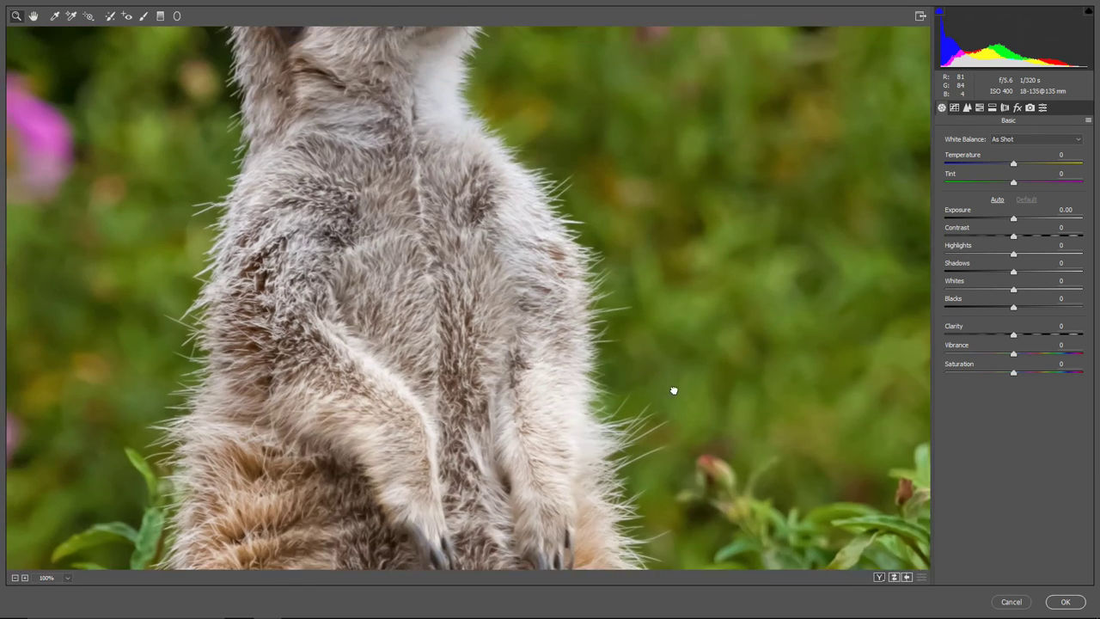
{"action": "left_click_drag", "start_coordinate": [555, 35], "coordinate": [667, 464]}
{"action": "left_click_drag", "start_coordinate": [659, 215], "coordinate": [651, 313]}
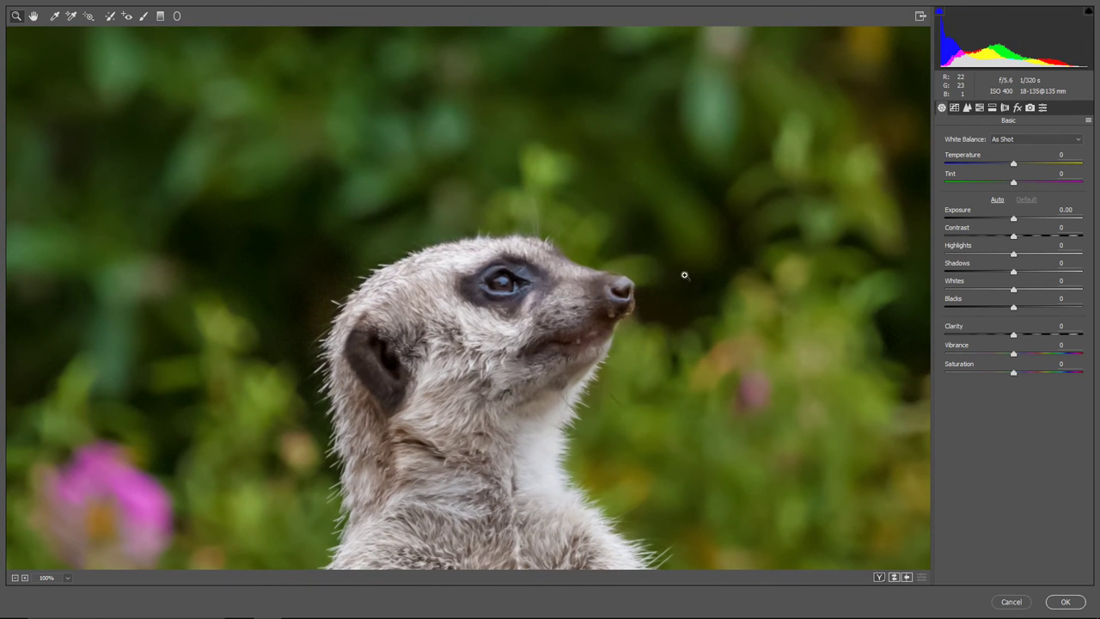
{"action": "left_click", "coordinate": [968, 108]}
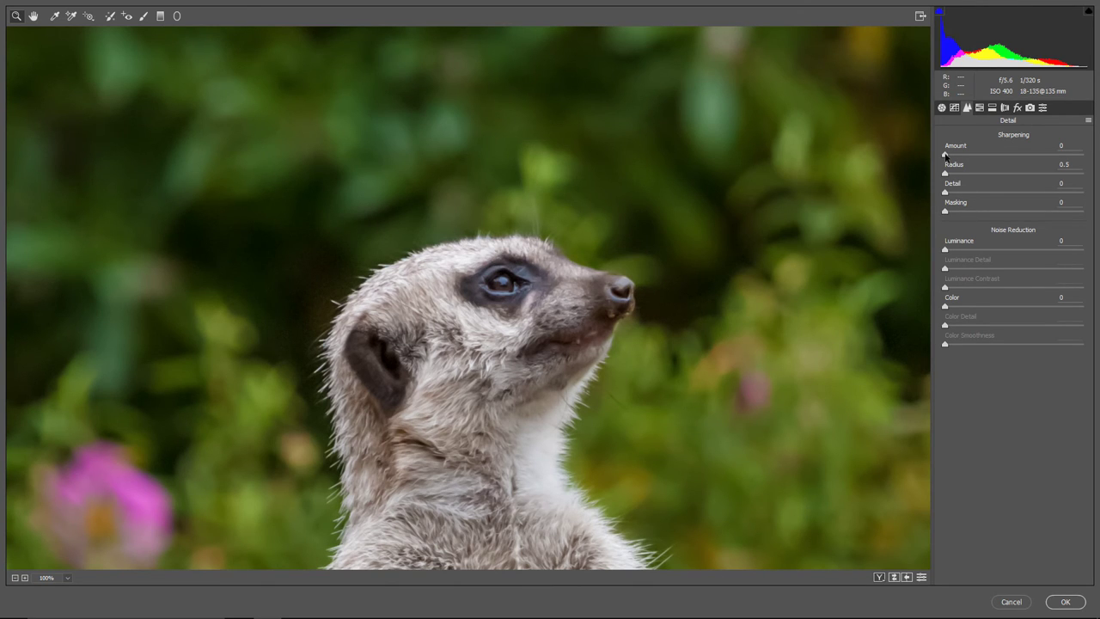
Set the sharpening Amount to 101, try the Radius at its 3.0 maximum, and settle on a Radius of 1.0
{"action": "left_click_drag", "start_coordinate": [945, 154], "coordinate": [1038, 154]}
{"action": "key", "text": "Tab"}
{"action": "left_click_drag", "start_coordinate": [945, 176], "coordinate": [977, 179]}
{"action": "left_click_drag", "start_coordinate": [992, 174], "coordinate": [1095, 172]}
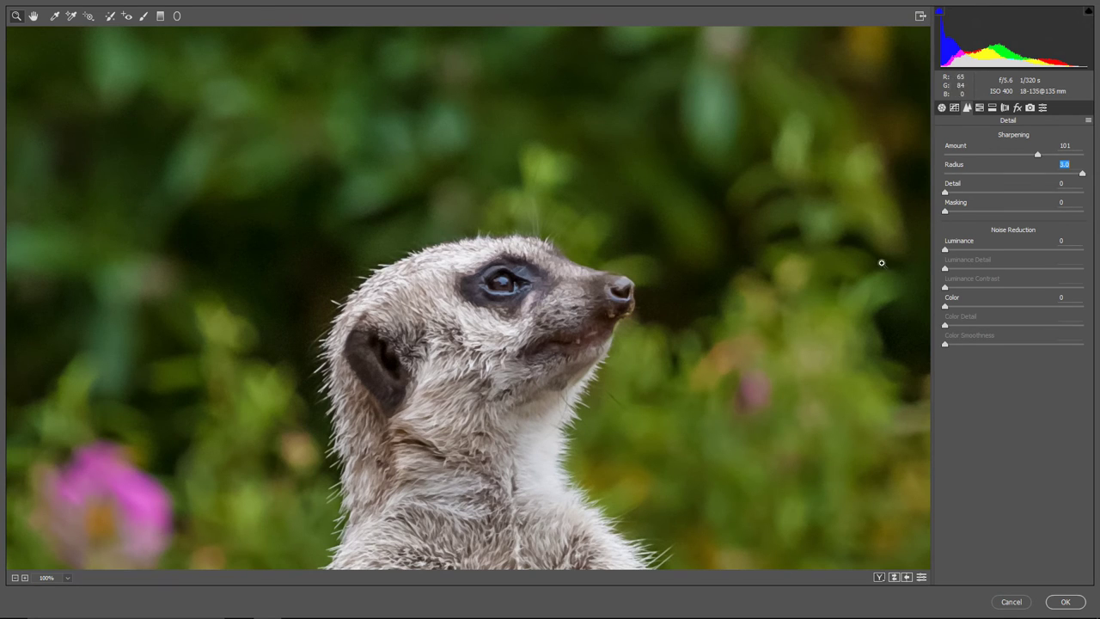
{"action": "left_click_drag", "start_coordinate": [965, 182], "coordinate": [963, 182]}
{"action": "key", "text": "Up"}
Try the sharpening Detail at 100, then reduce it to 21
{"action": "left_click_drag", "start_coordinate": [945, 191], "coordinate": [985, 193]}
{"action": "left_click_drag", "start_coordinate": [987, 192], "coordinate": [1089, 193]}
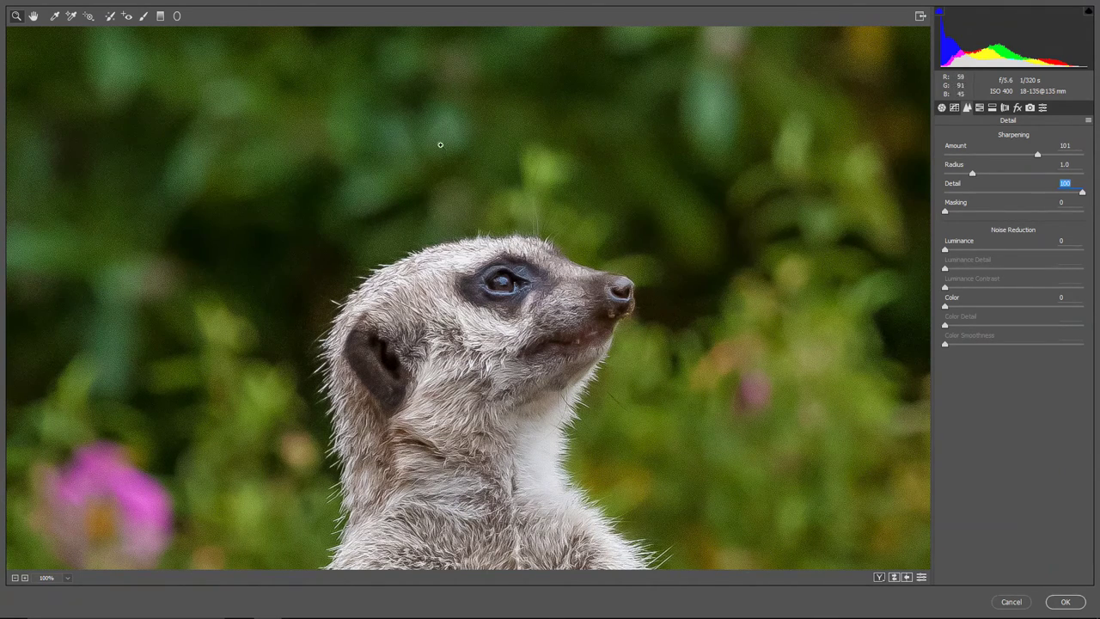
{"action": "left_click_drag", "start_coordinate": [1083, 195], "coordinate": [976, 202]}
Compare sharpening Masking at 100 and 0 on the blurred background, then set it to 33
{"action": "left_click_drag", "start_coordinate": [945, 215], "coordinate": [1094, 213]}
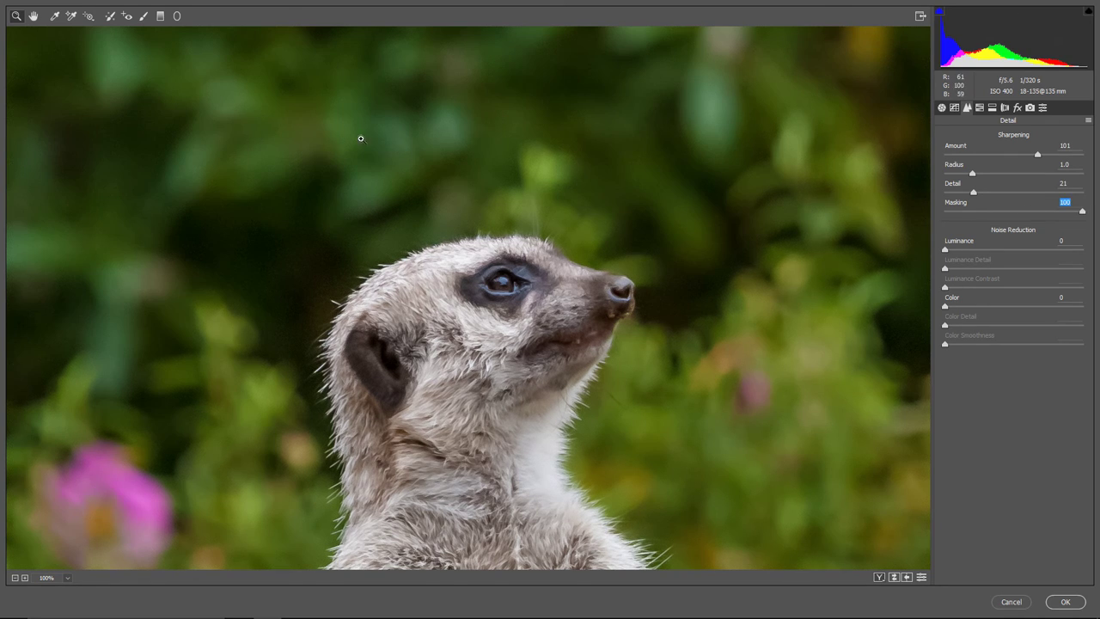
{"action": "left_click", "coordinate": [608, 187]}
{"action": "left_click_drag", "start_coordinate": [623, 177], "coordinate": [594, 434]}
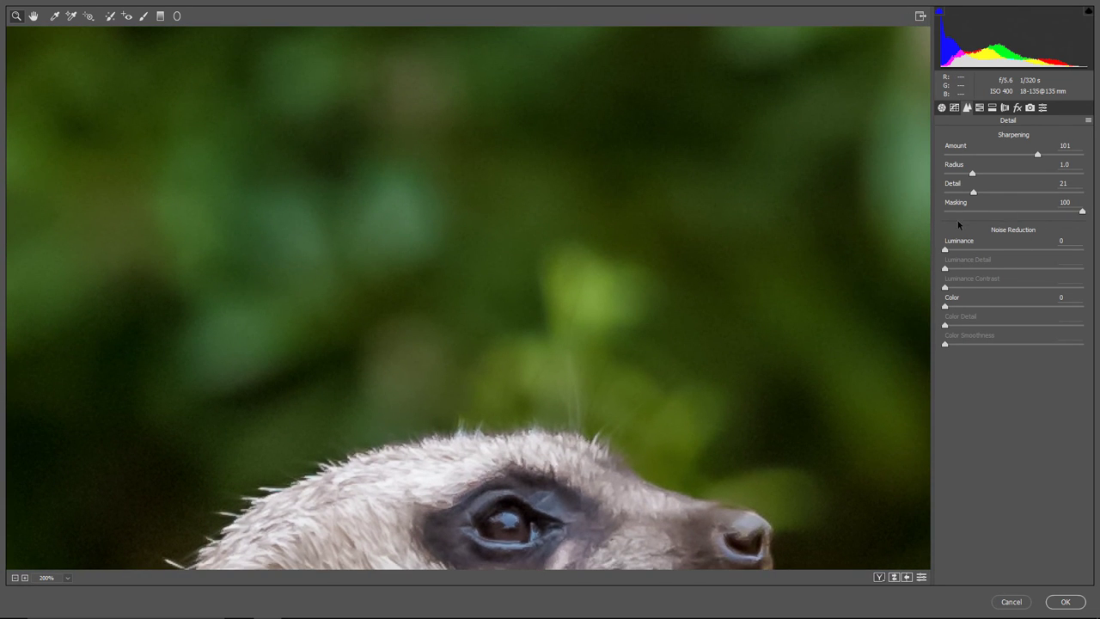
{"action": "left_click", "coordinate": [1085, 213]}
{"action": "left_click_drag", "start_coordinate": [1082, 212], "coordinate": [920, 228]}
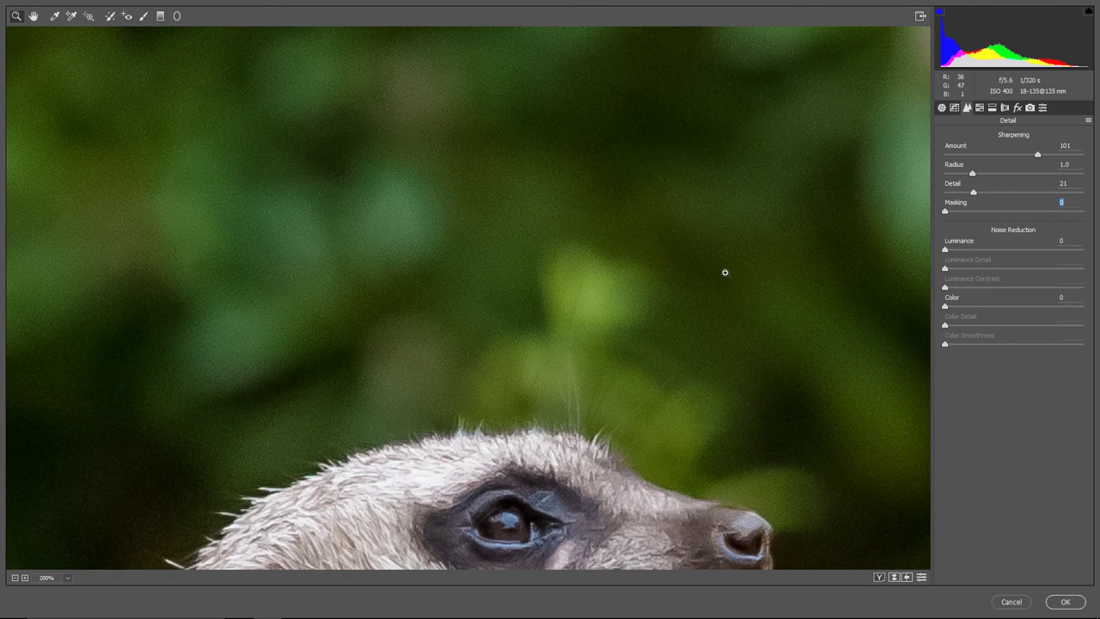
{"action": "left_click_drag", "start_coordinate": [946, 215], "coordinate": [992, 222]}
{"action": "key", "text": "ctrl+minus"}
{"action": "left_click_drag", "start_coordinate": [679, 366], "coordinate": [665, 160]}
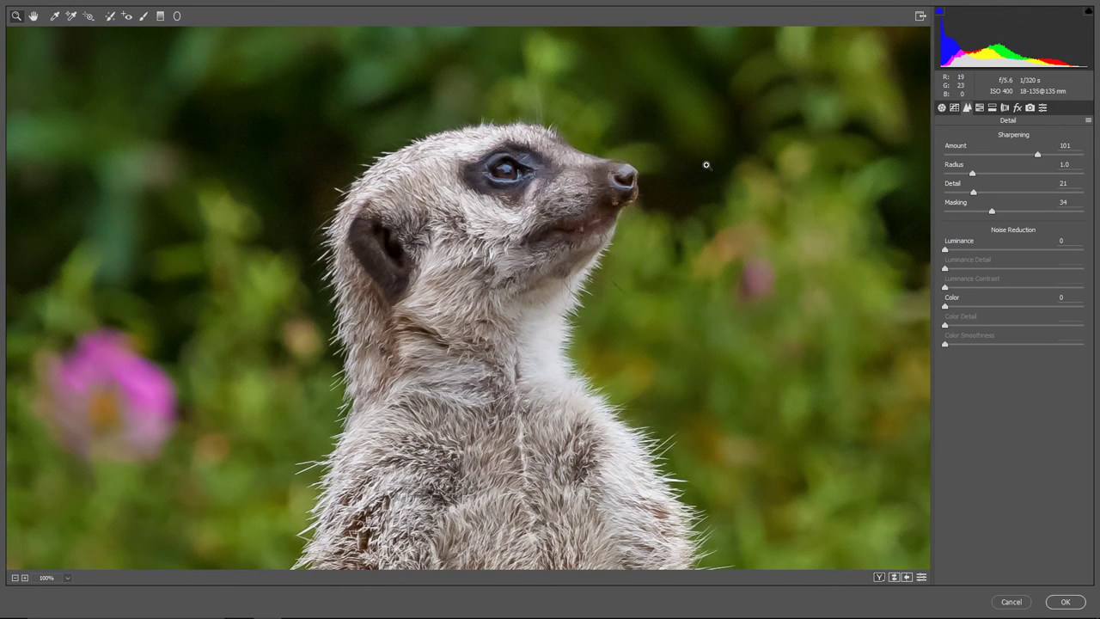
{"action": "left_click_drag", "start_coordinate": [702, 166], "coordinate": [699, 260]}
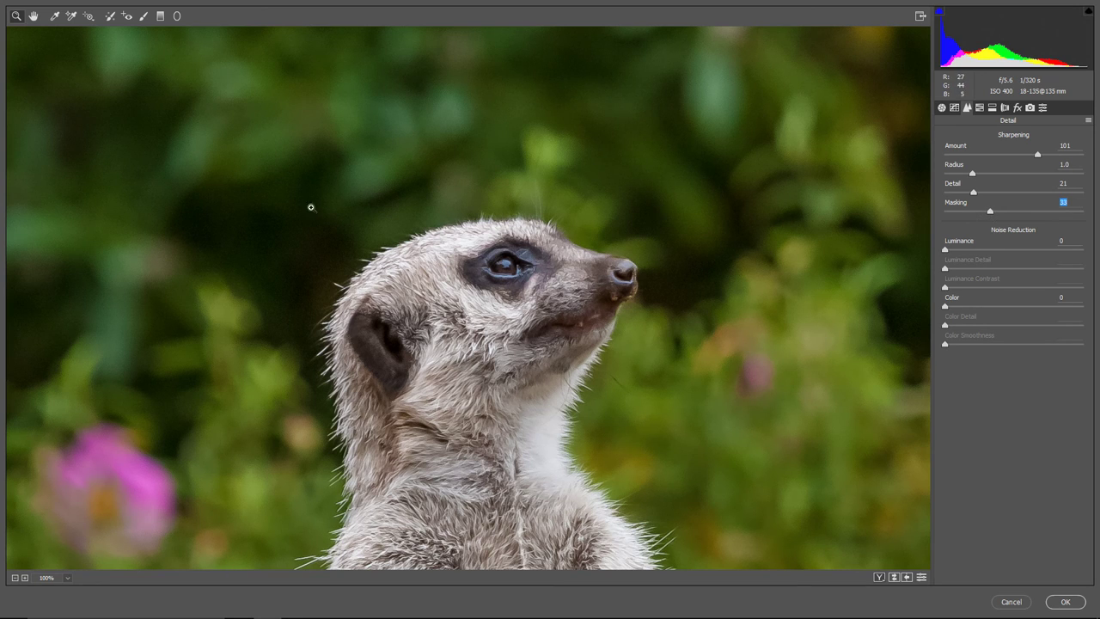
Adjust the noise reduction Luminance, Luminance Detail and Luminance Contrast to smooth the noise, and apply the Camera Raw Filter
{"action": "left_click_drag", "start_coordinate": [945, 251], "coordinate": [945, 273]}
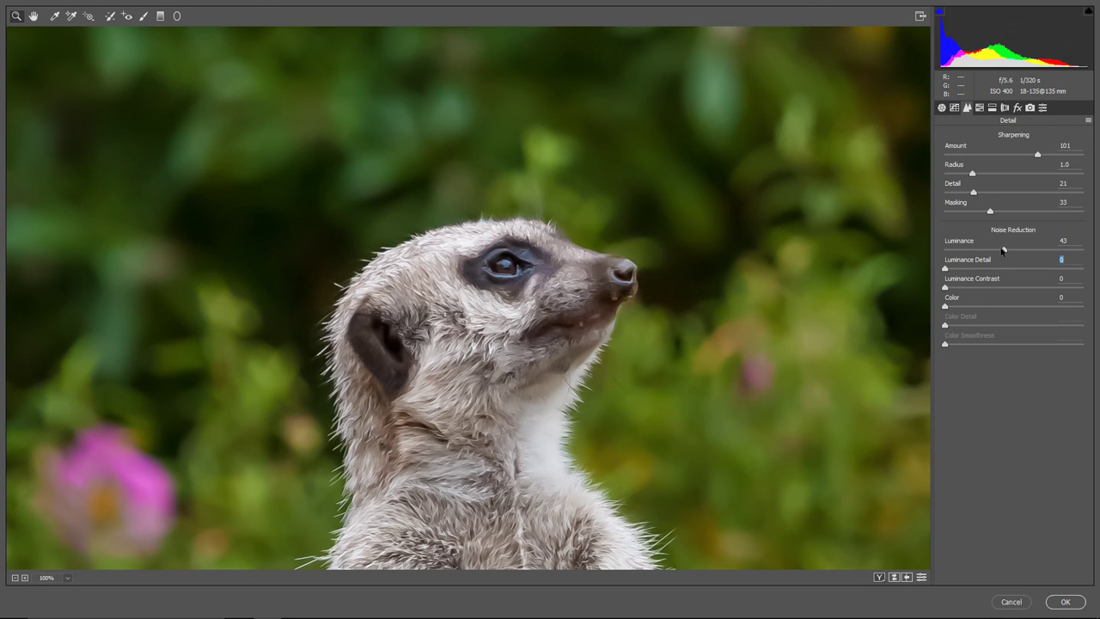
{"action": "mouse_move", "coordinate": [1004, 252]}
{"action": "left_mouse_down"}
{"action": "mouse_move", "coordinate": [945, 254]}
{"action": "mouse_move", "coordinate": [1048, 250]}
{"action": "mouse_move", "coordinate": [1000, 256]}
{"action": "left_mouse_up"}
{"action": "left_click_drag", "start_coordinate": [944, 289], "coordinate": [977, 290]}
{"action": "left_click_drag", "start_coordinate": [945, 270], "coordinate": [984, 270]}
{"action": "left_click", "coordinate": [977, 251]}
{"action": "left_click_drag", "start_coordinate": [977, 251], "coordinate": [967, 254]}
{"action": "left_click_drag", "start_coordinate": [967, 254], "coordinate": [965, 254]}
{"action": "left_click", "coordinate": [1063, 601]}
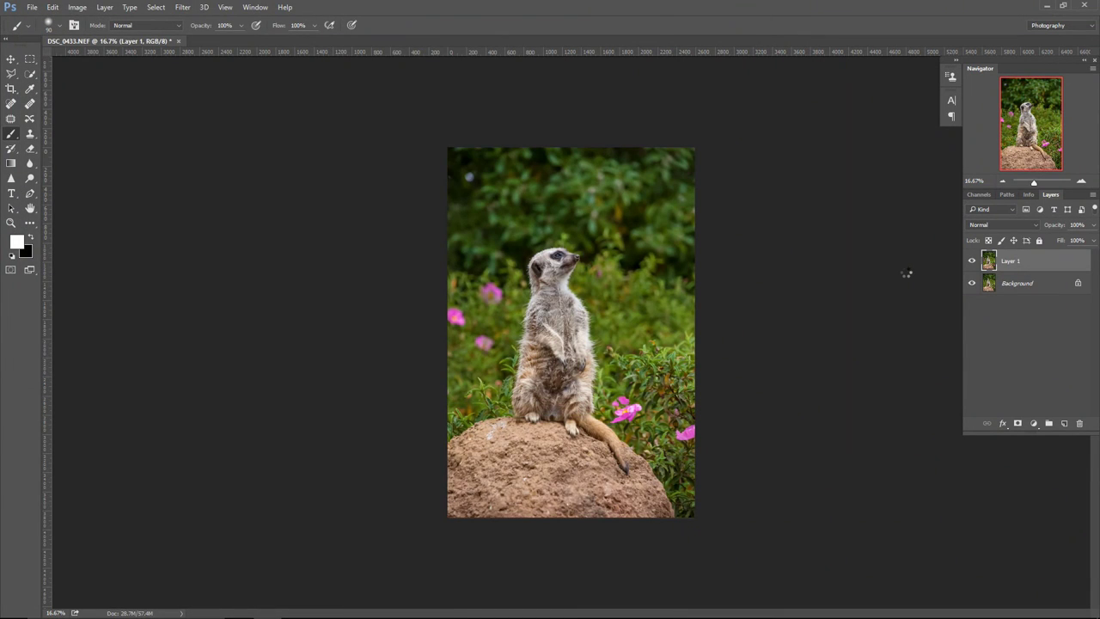
Compare the meerkat's head at 100% with Layer 1 hidden and shown to examine the Camera Raw sharpening, then return to the whole photo
{"action": "key", "text": "ctrl+plus"}
{"action": "key", "text": "ctrl+plus"}
{"action": "key", "text": "ctrl+plus"}
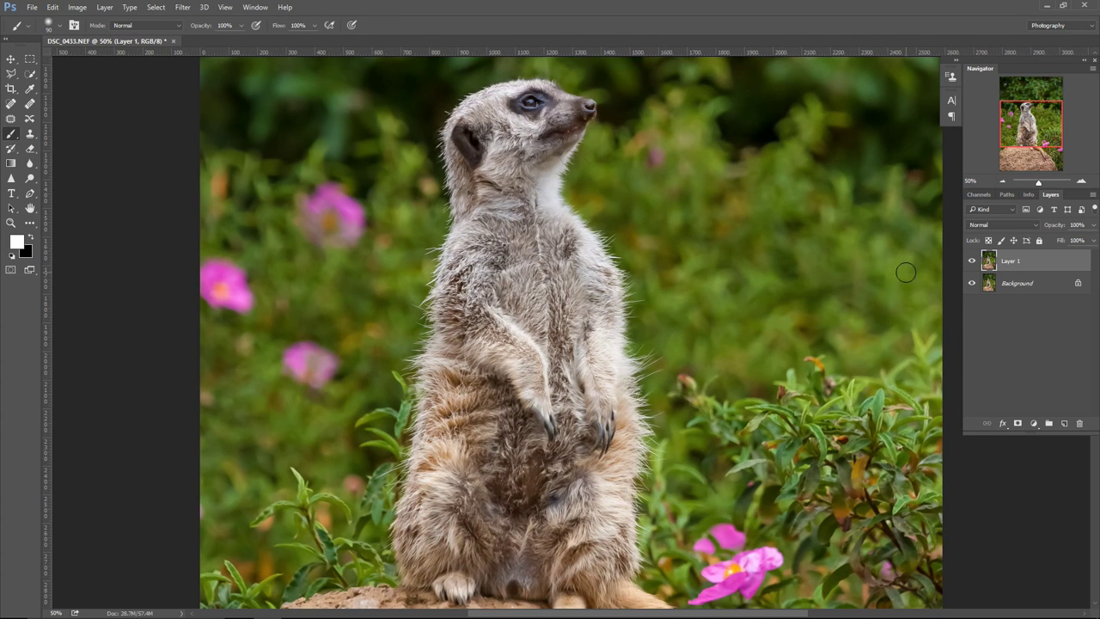
{"action": "key", "text": "ctrl+plus"}
{"action": "key", "text": "ctrl+plus"}
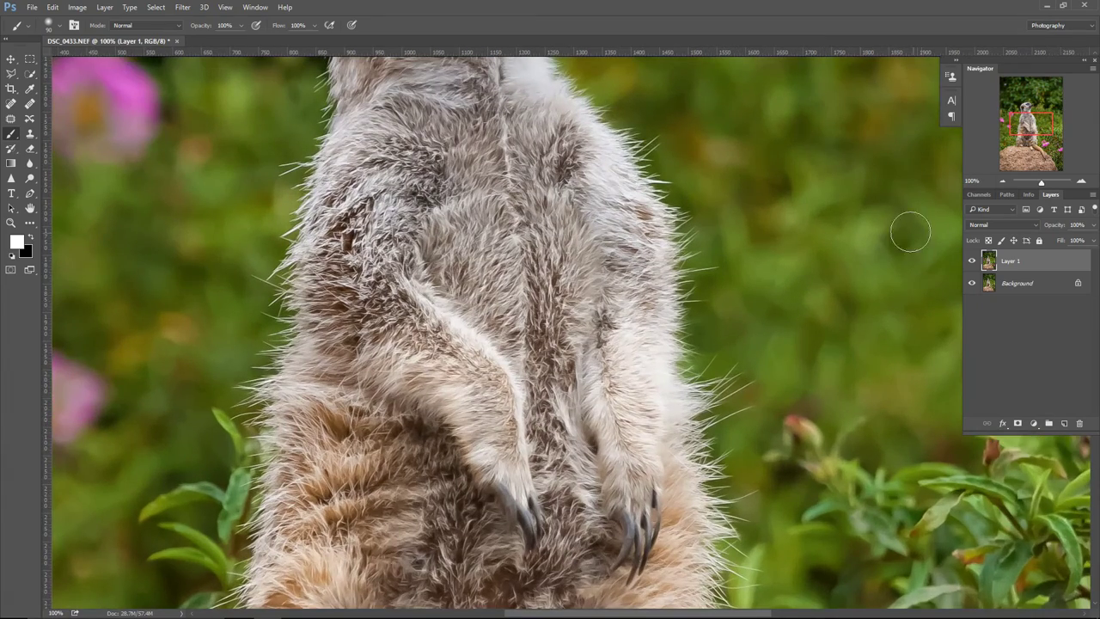
{"action": "mouse_move", "coordinate": [591, 163]}
{"action": "left_mouse_down"}
{"action": "mouse_move", "coordinate": [664, 418]}
{"action": "mouse_move", "coordinate": [680, 376]}
{"action": "left_mouse_up"}
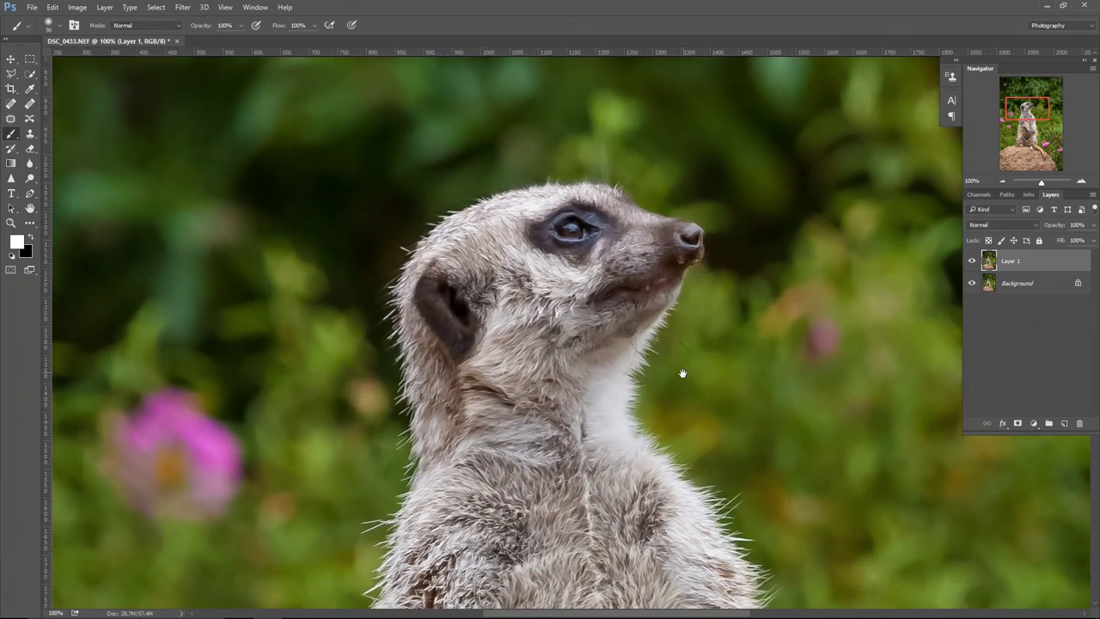
{"action": "left_click", "coordinate": [970, 262]}
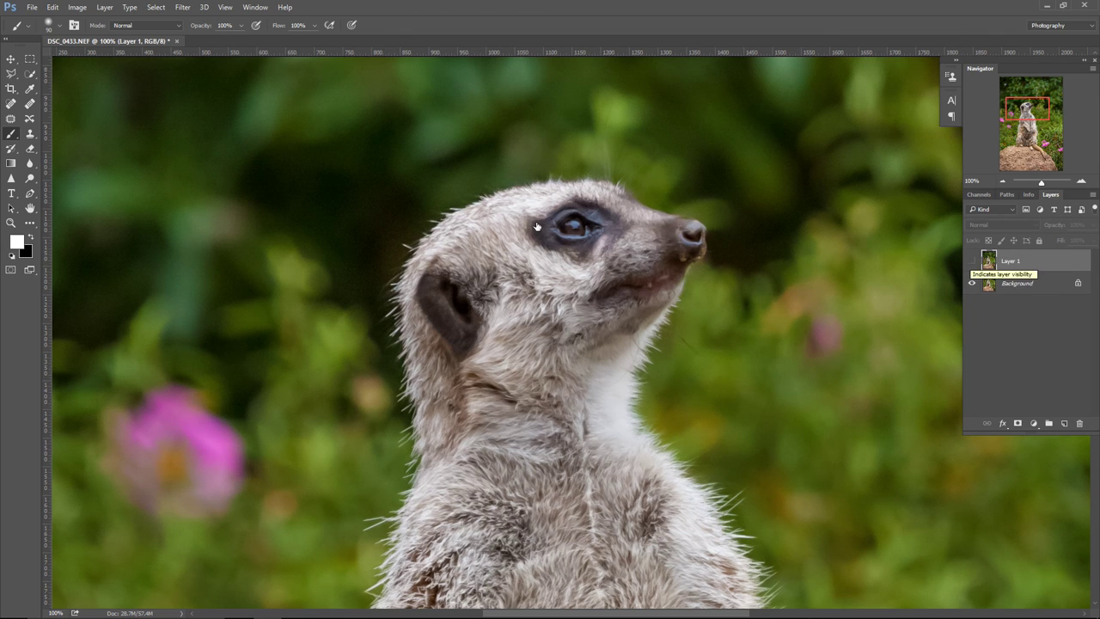
{"action": "left_click", "coordinate": [972, 262]}
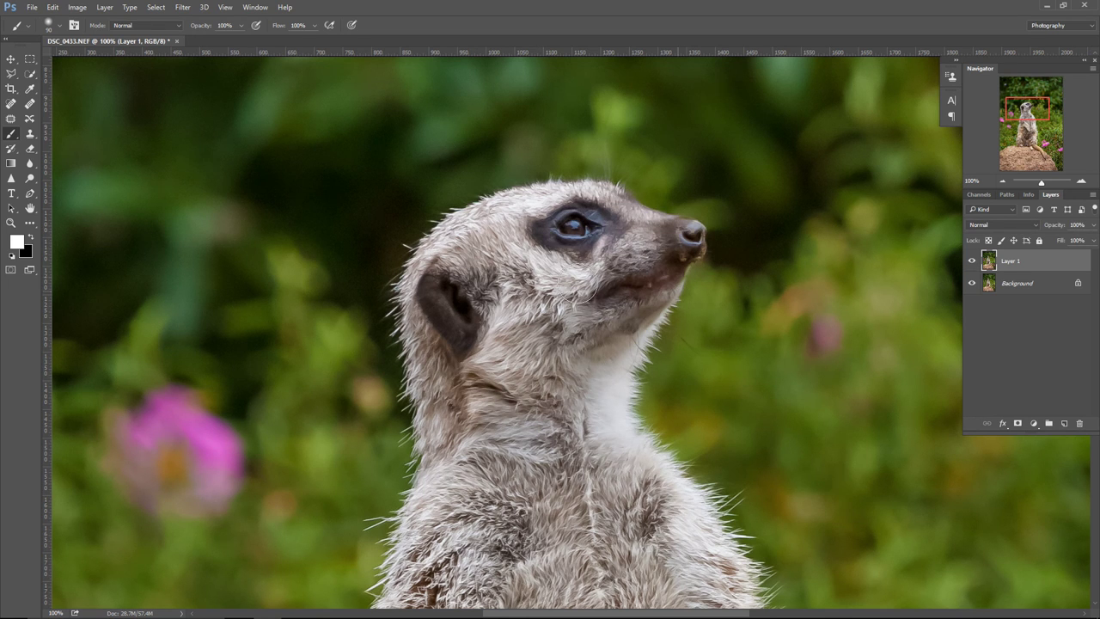
{"action": "left_click", "coordinate": [972, 262]}
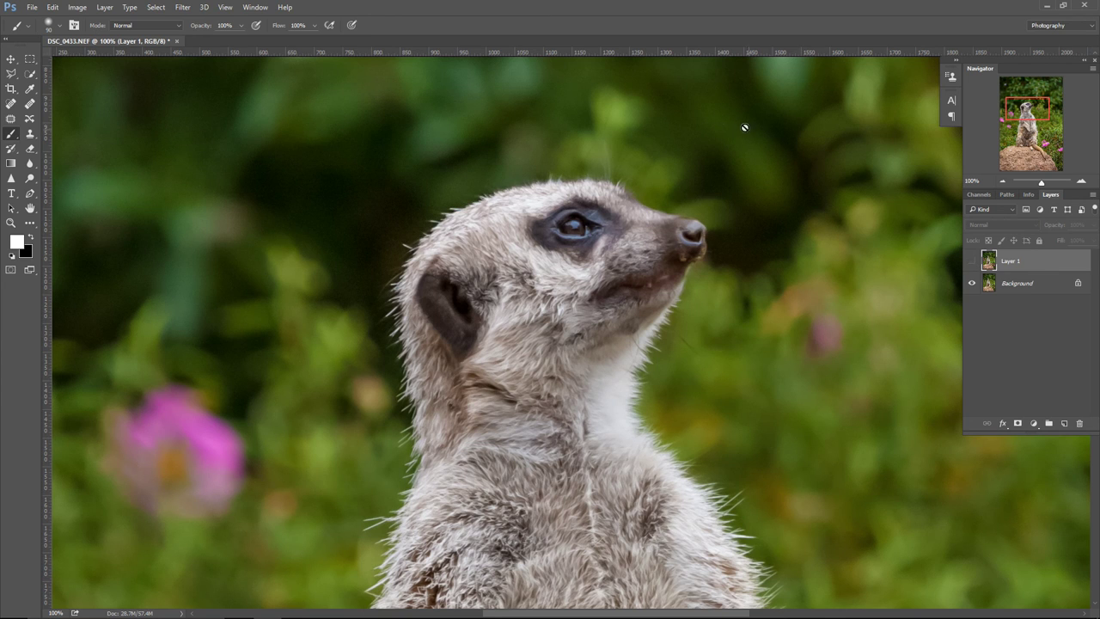
{"action": "left_click", "coordinate": [972, 261]}
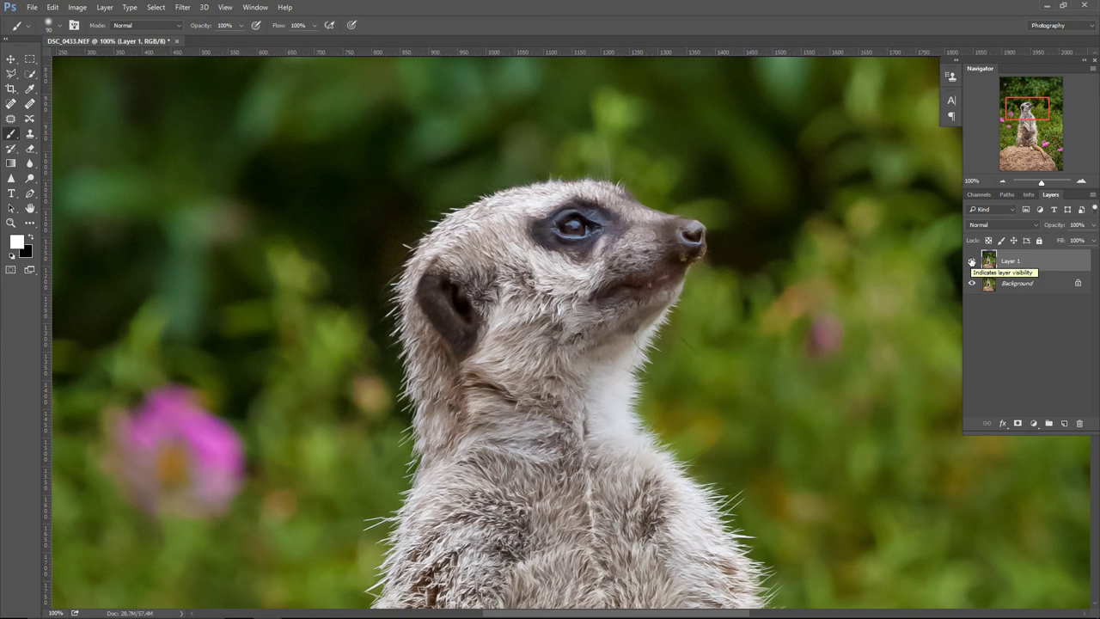
{"action": "left_click", "coordinate": [971, 262]}
{"action": "left_click", "coordinate": [972, 261]}
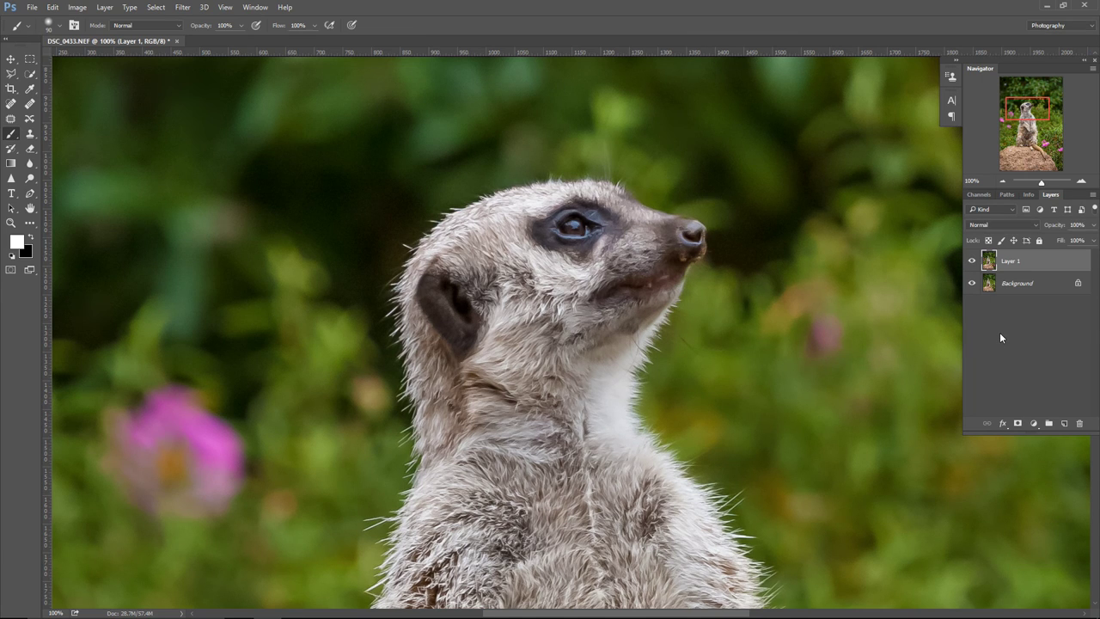
{"action": "key", "text": "ctrl+minus"}
{"action": "key", "text": "ctrl+minus"}
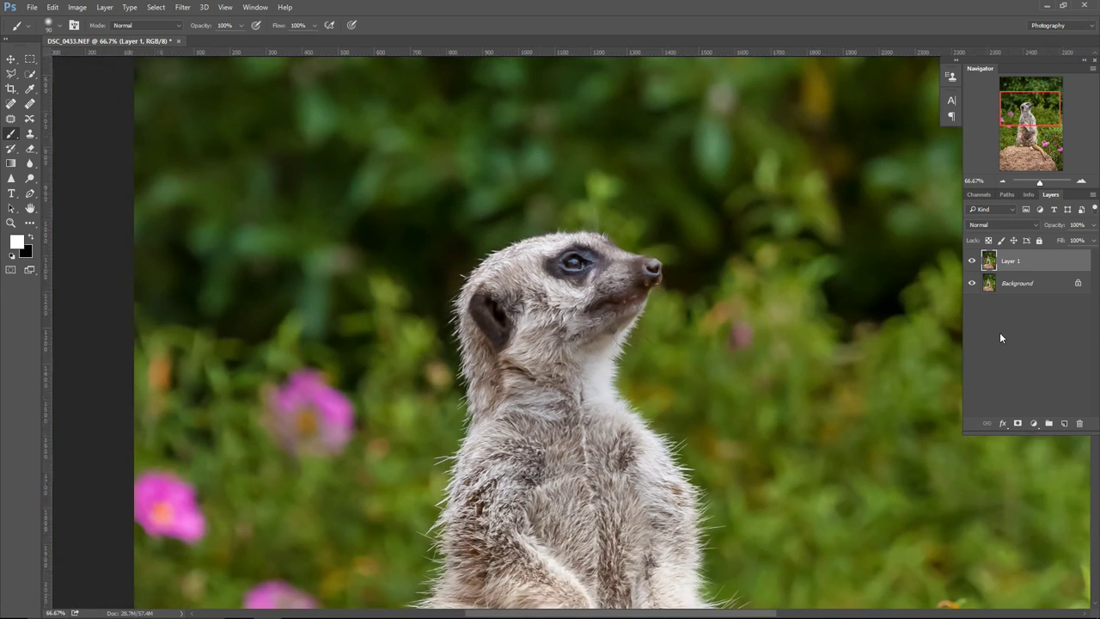
{"action": "key", "text": "ctrl+minus"}
{"action": "key", "text": "ctrl+minus"}
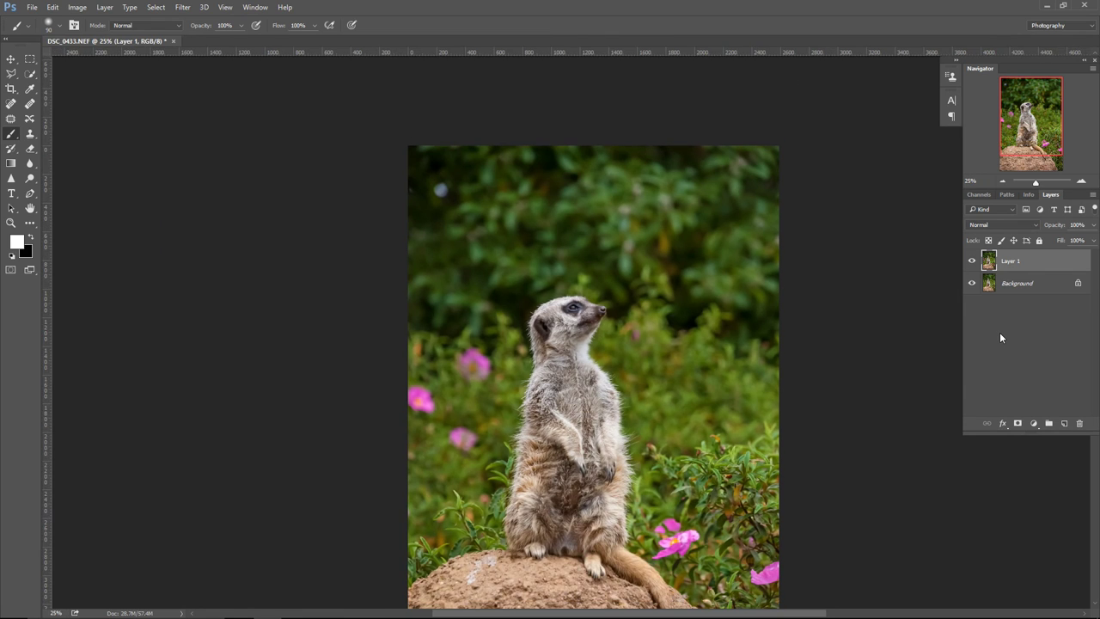
{"action": "key", "text": "ctrl+minus"}
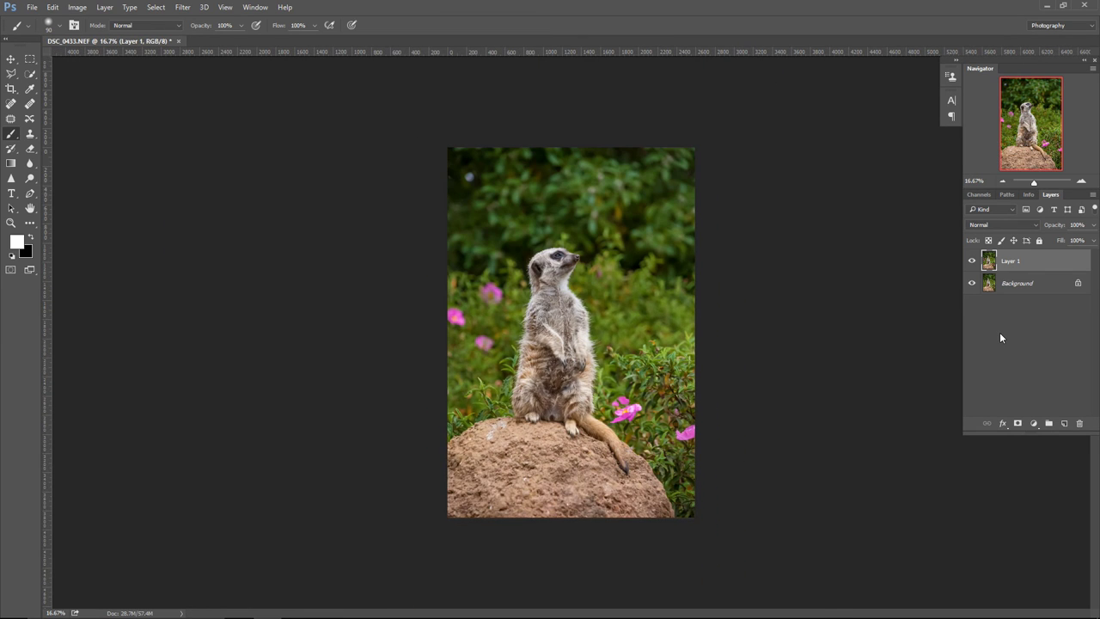